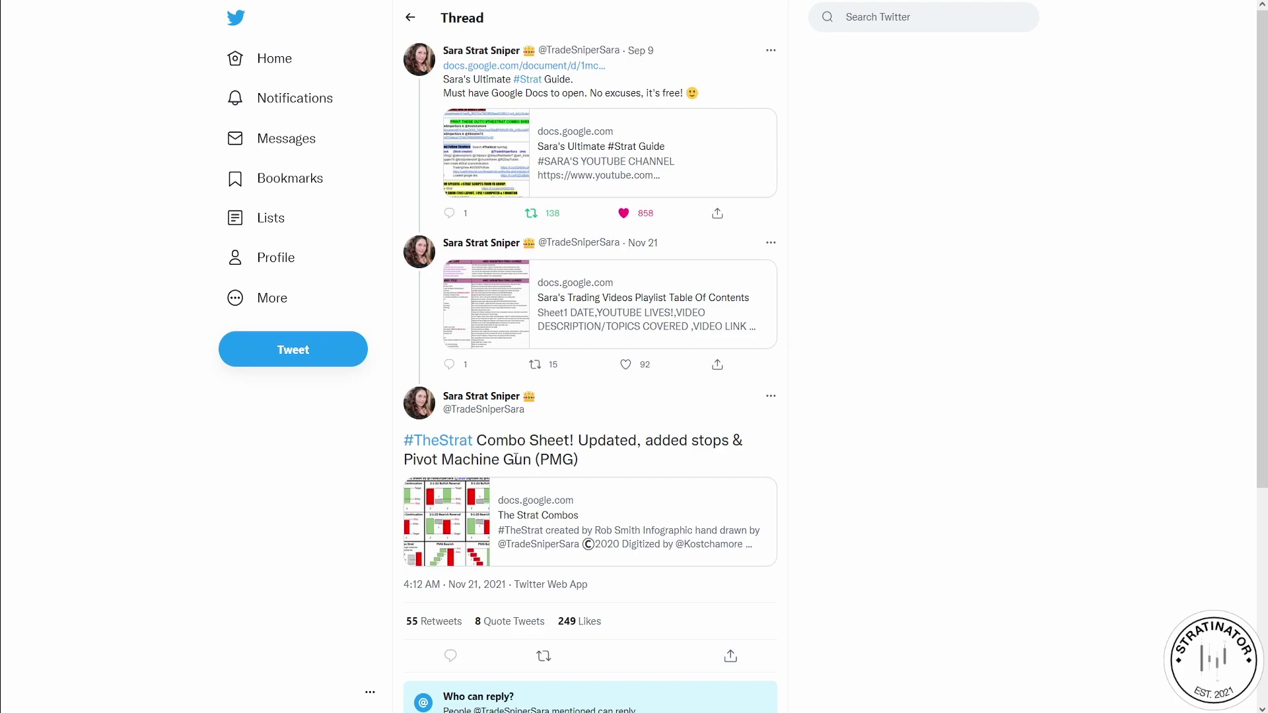
pyautogui.click(477, 525)
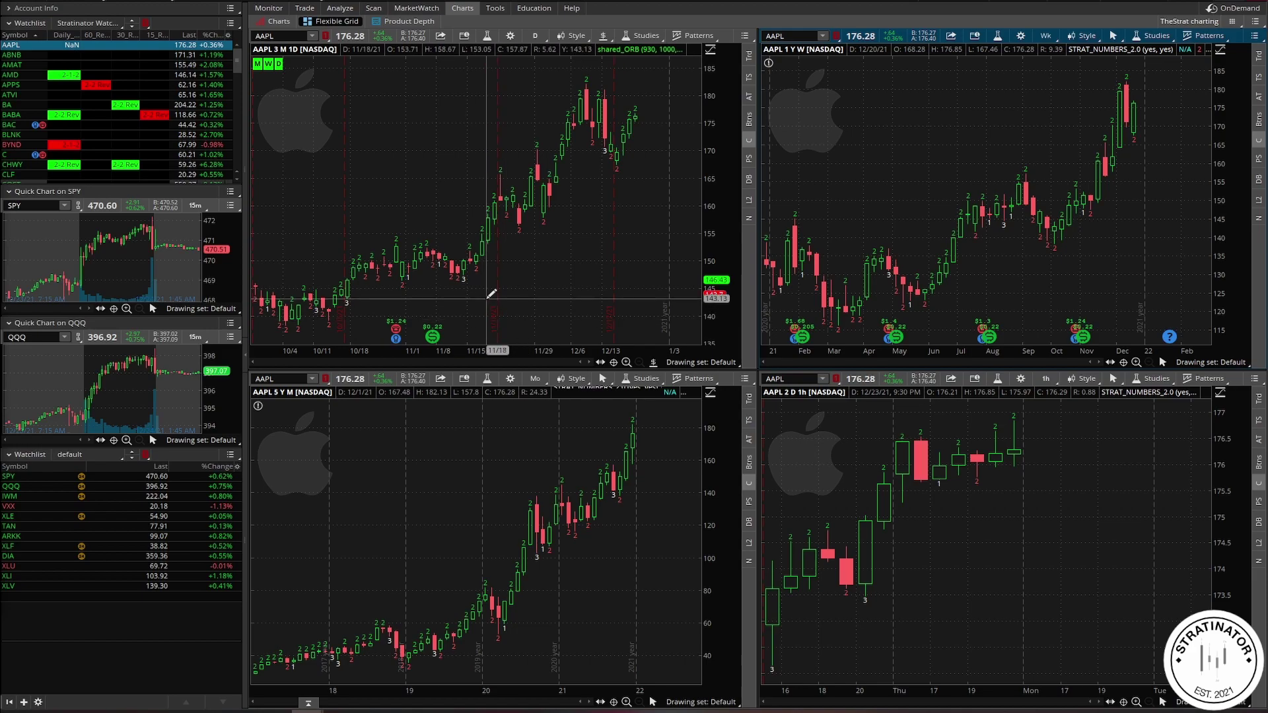
# Step: Reopen Select Patterns on the Candlestick tab and scroll down to the custom Strat_ entries
pyautogui.click(646, 35)
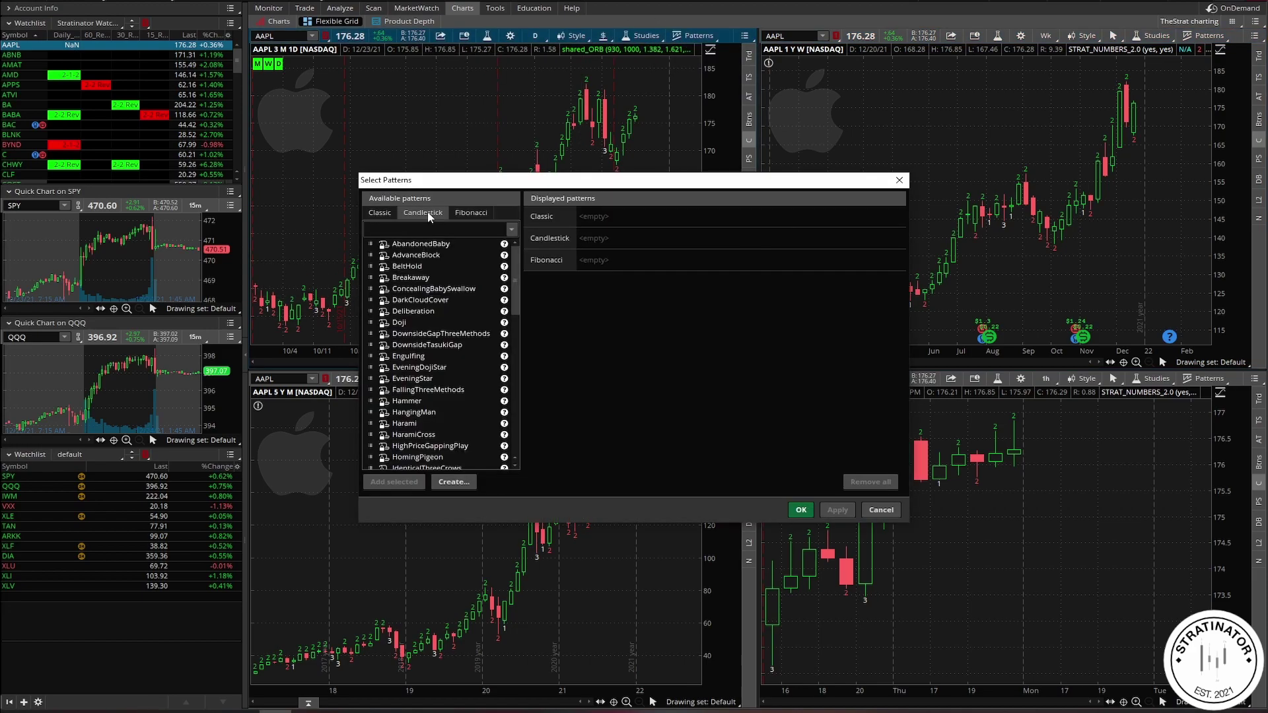
pyautogui.click(880, 512)
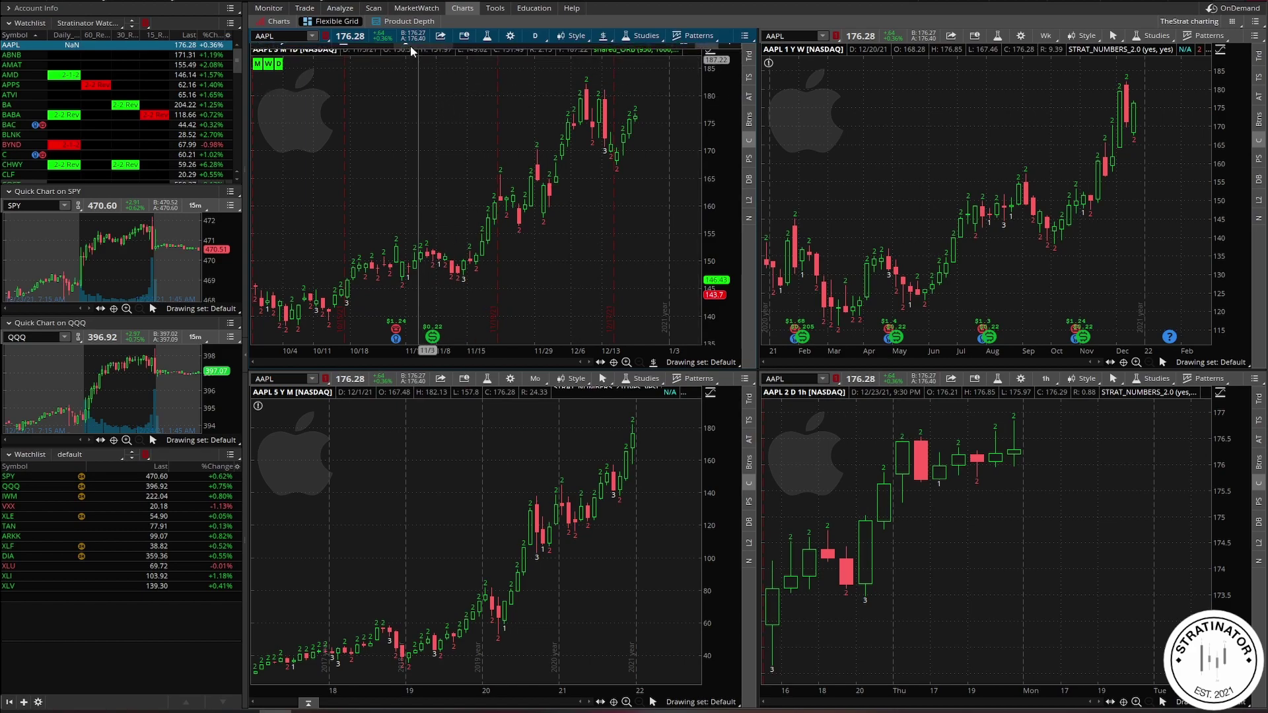
pyautogui.click(702, 36)
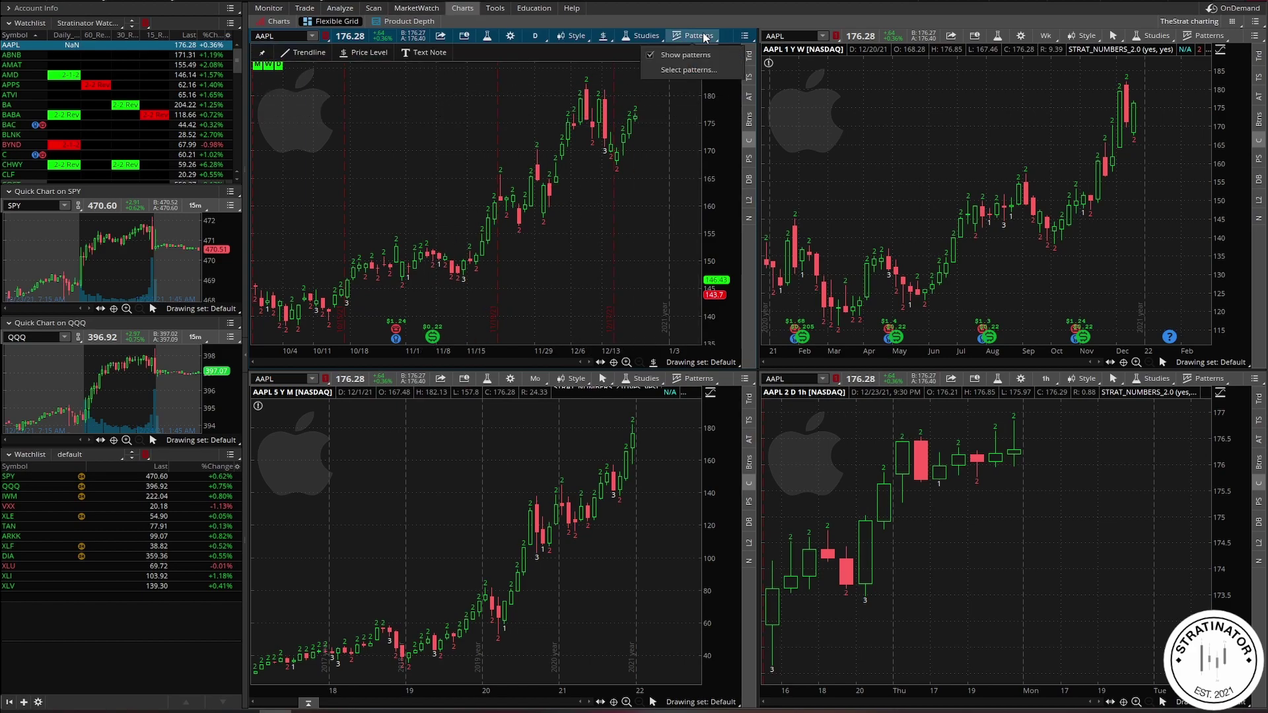
pyautogui.click(687, 78)
pyautogui.click(421, 213)
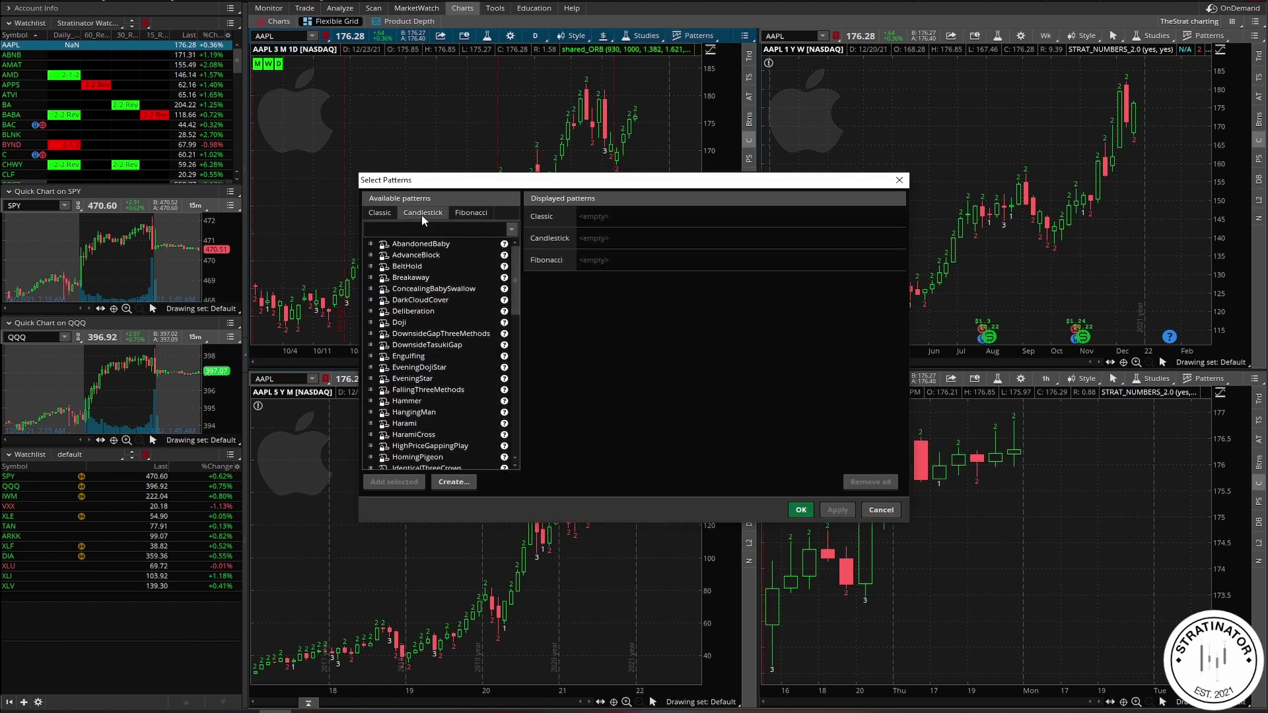
pyautogui.moveTo(519, 271); pyautogui.dragTo(525, 402)
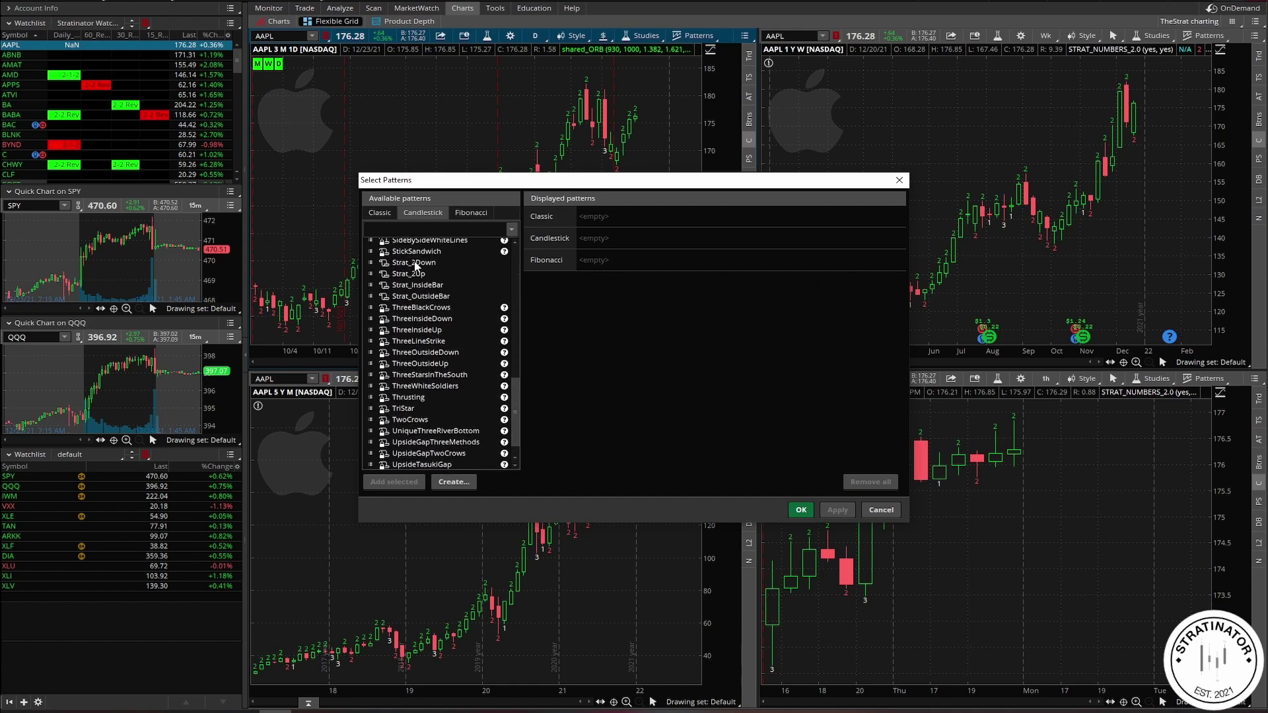
# Step: Select Strat_2Down, briefly selecting all four Strat patterns before narrowing back
pyautogui.click(416, 264)
pyautogui.keyDown('shift'); pyautogui.click(426, 296); pyautogui.keyUp('shift')
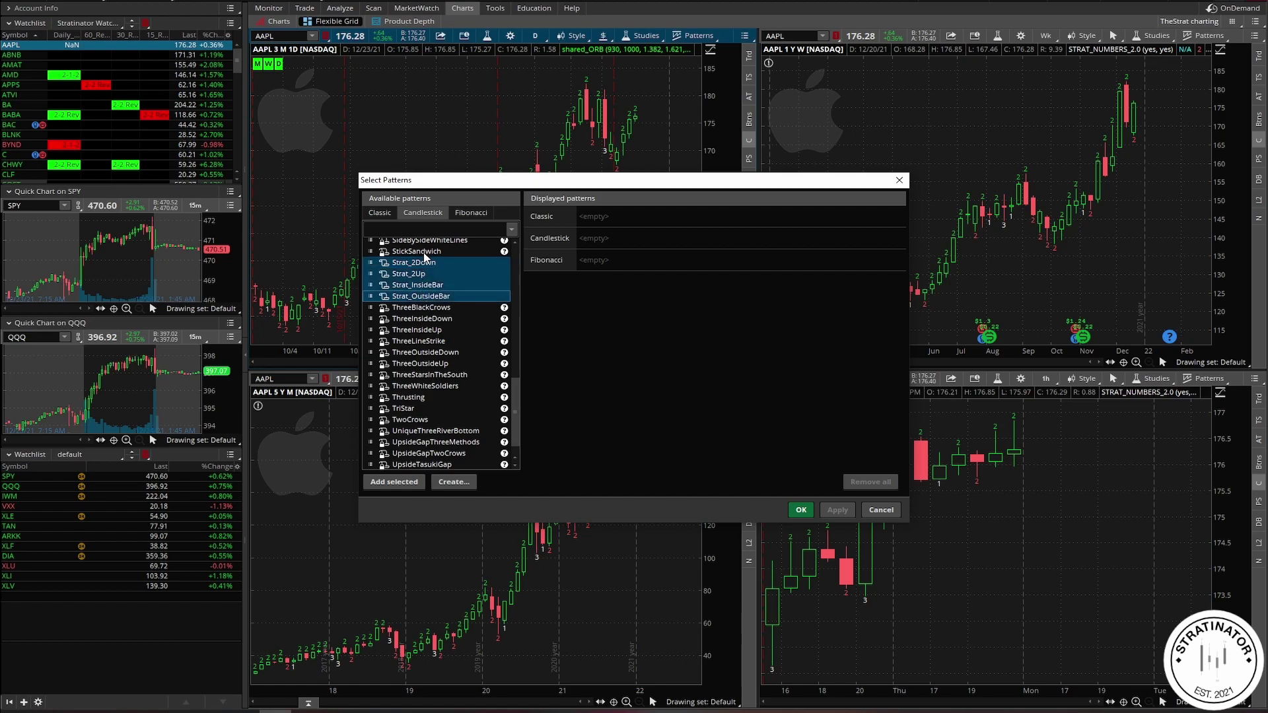
pyautogui.click(429, 264)
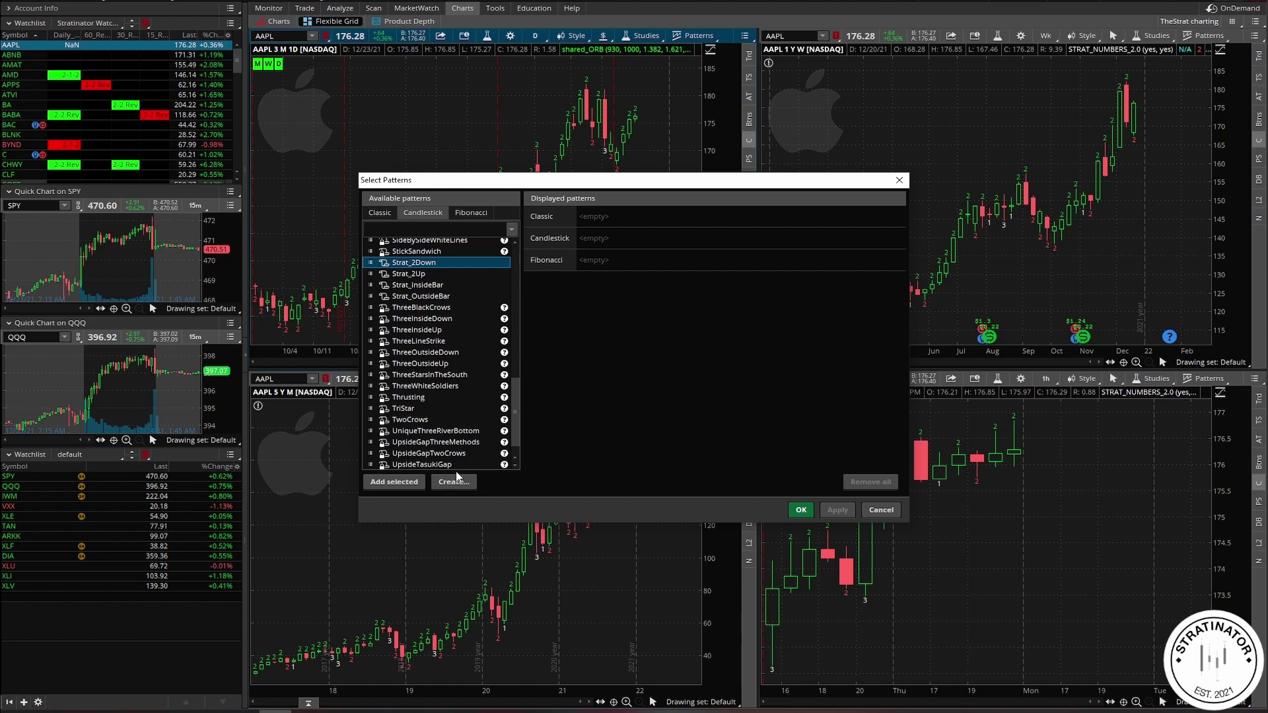
# Step: Start a new candlestick pattern built from two Mixed candle groups of one candle each
pyautogui.click(464, 488)
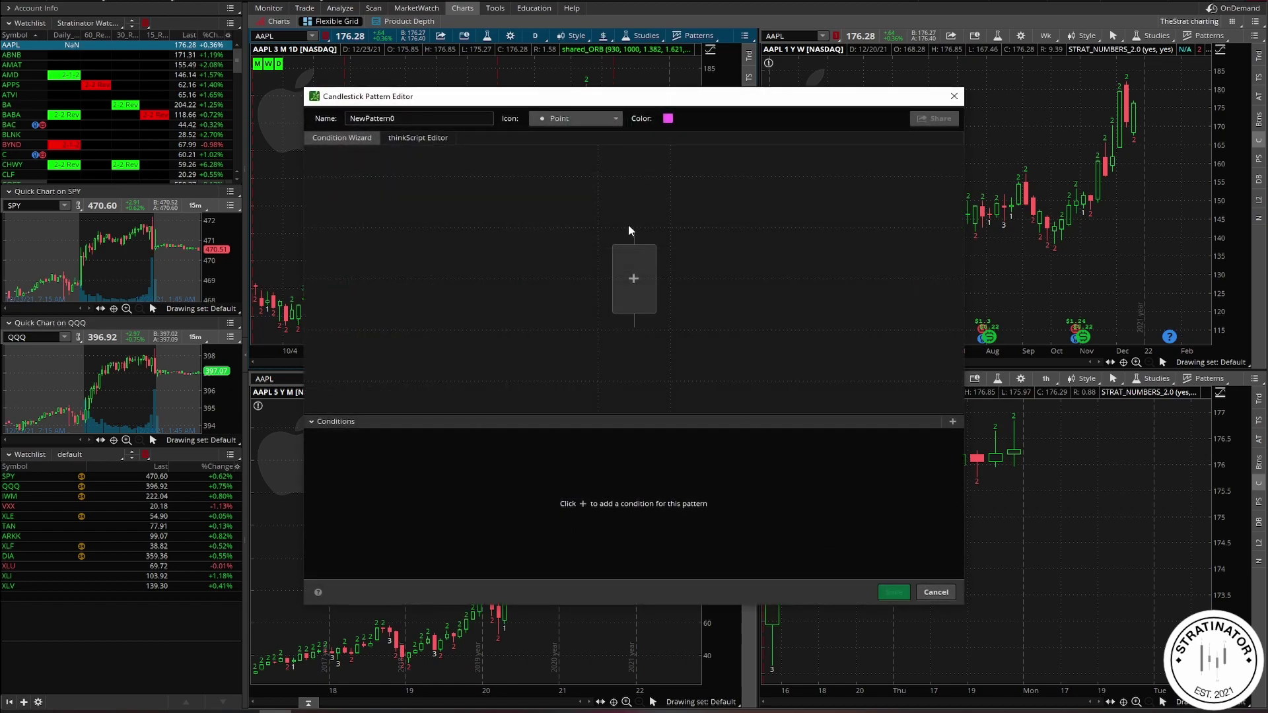
pyautogui.click(636, 280)
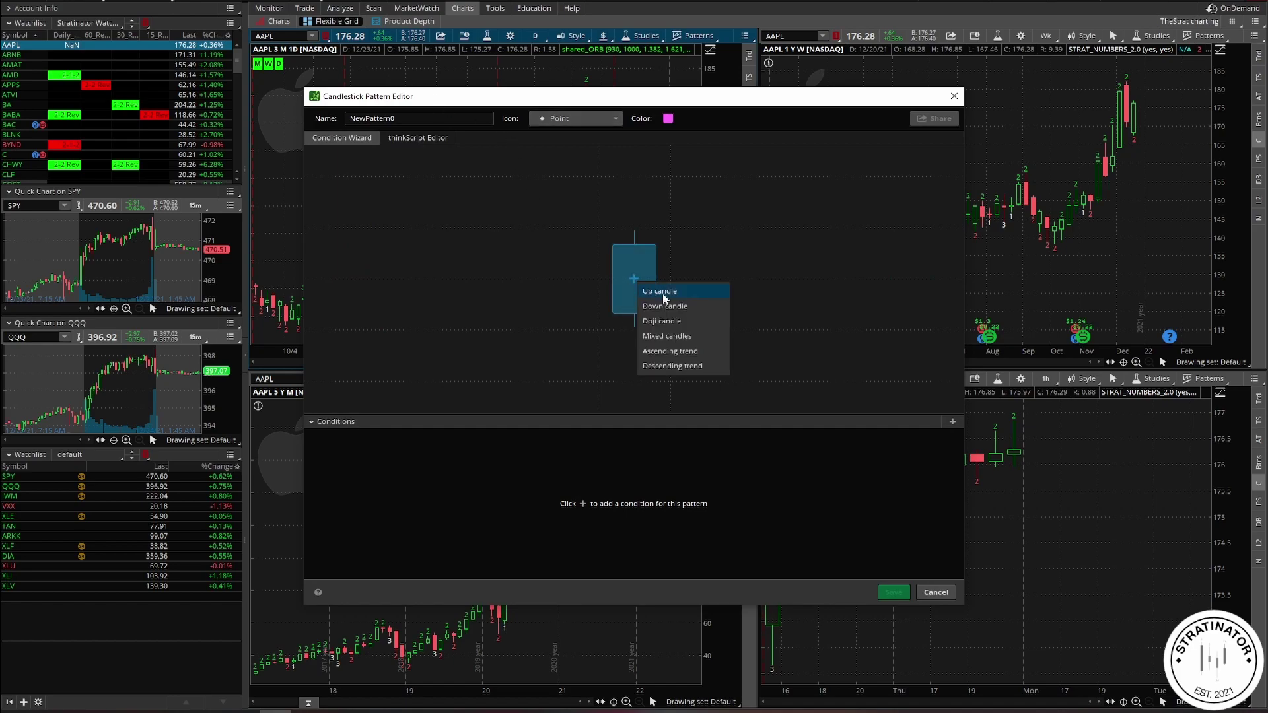
pyautogui.click(668, 337)
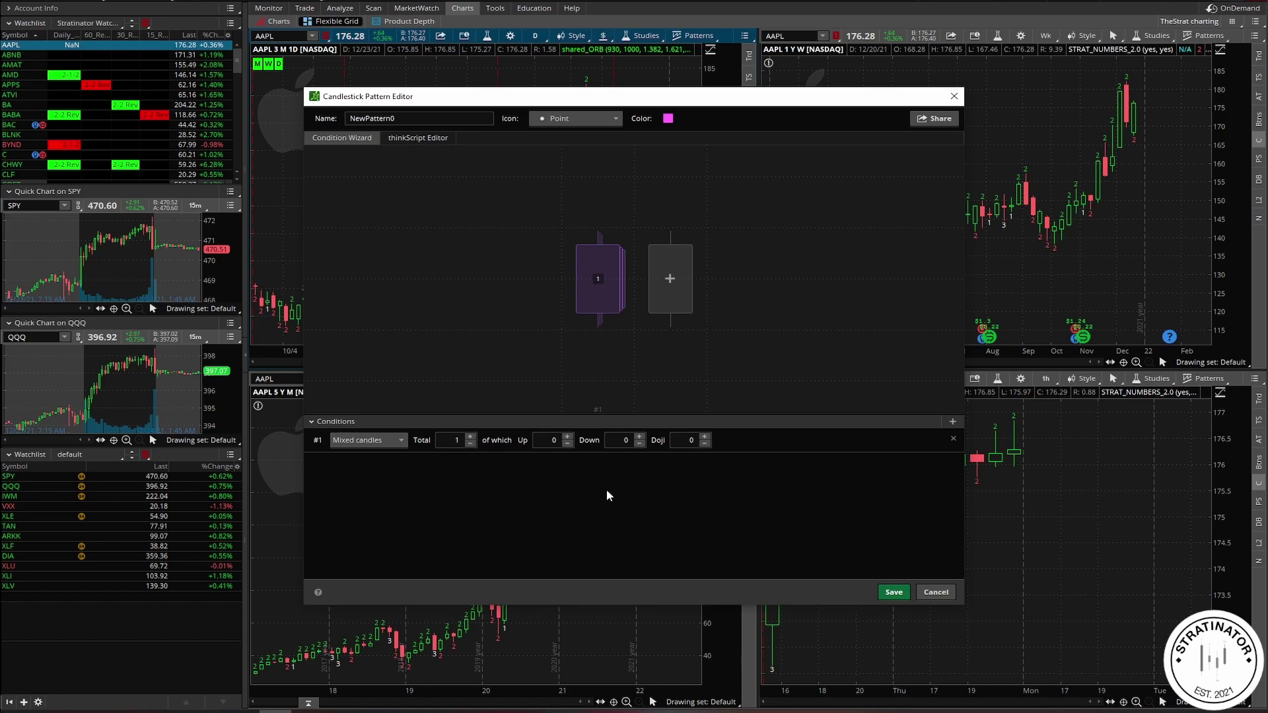
pyautogui.click(667, 282)
pyautogui.click(727, 334)
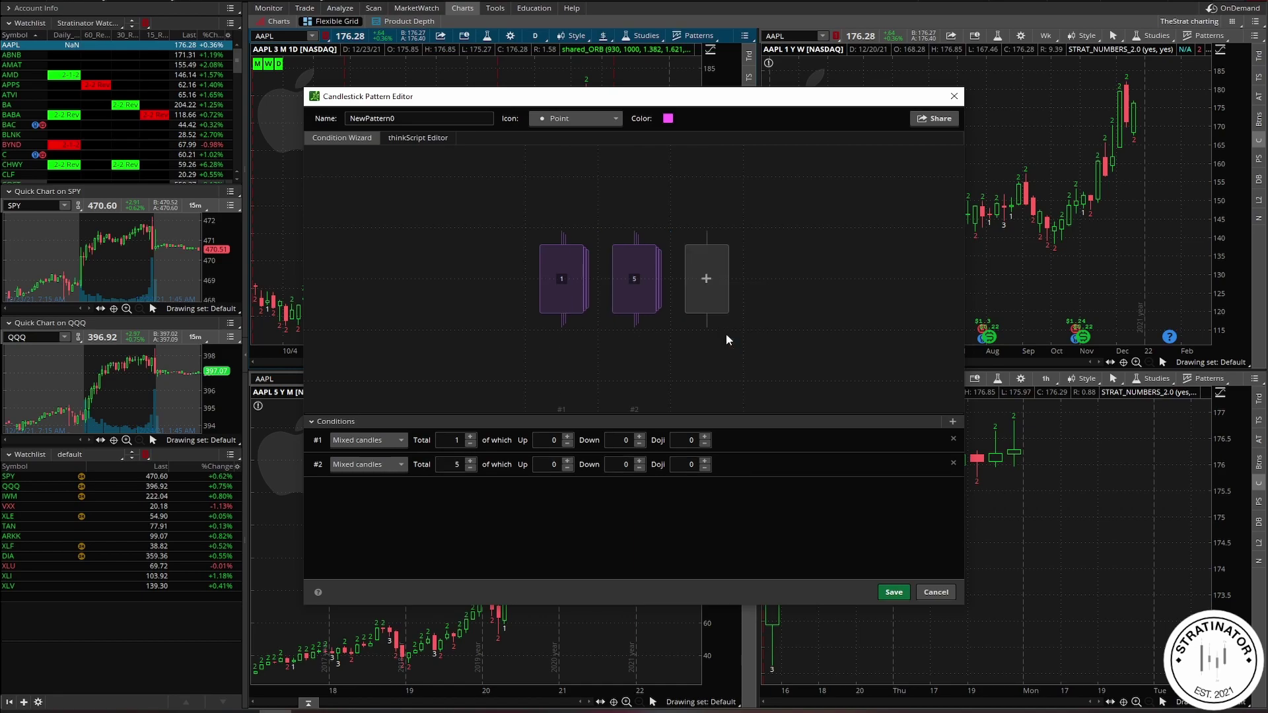
pyautogui.tripleClick(470, 470)
# Step: Require High #1 > High #2 and Low #1 < Low #2
pyautogui.moveTo(562, 231); pyautogui.dragTo(634, 231)
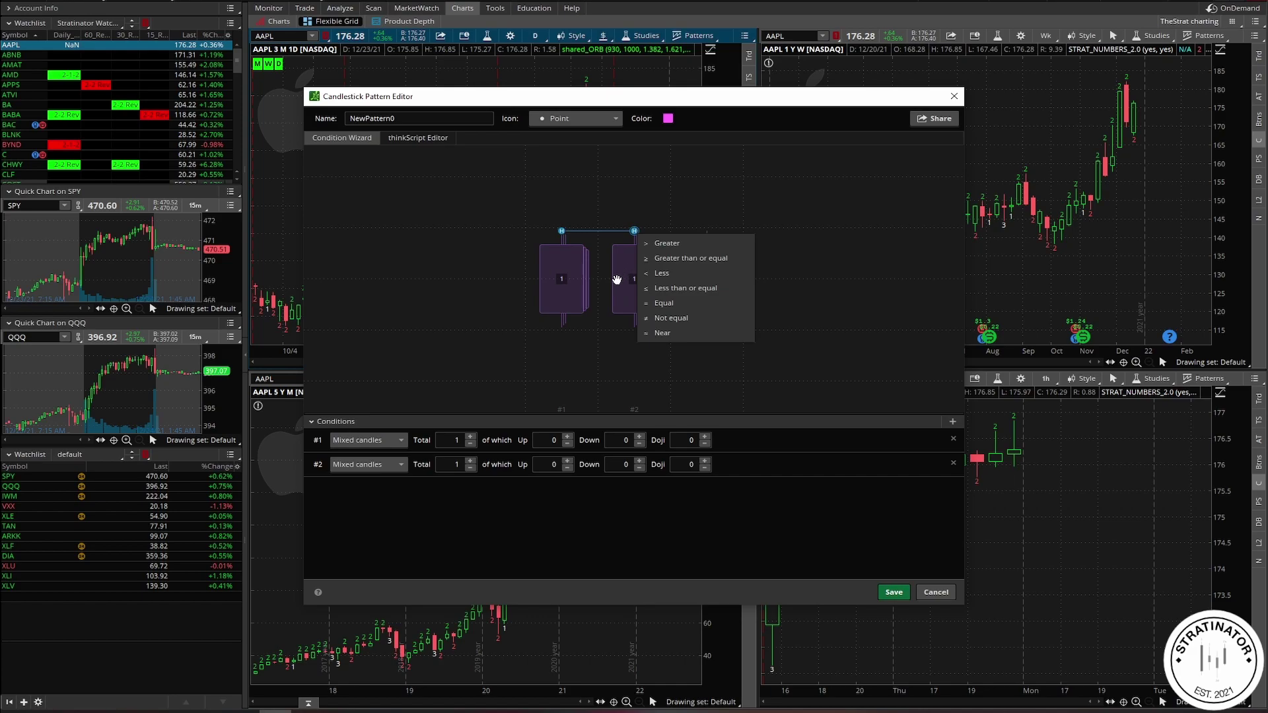
pyautogui.click(683, 246)
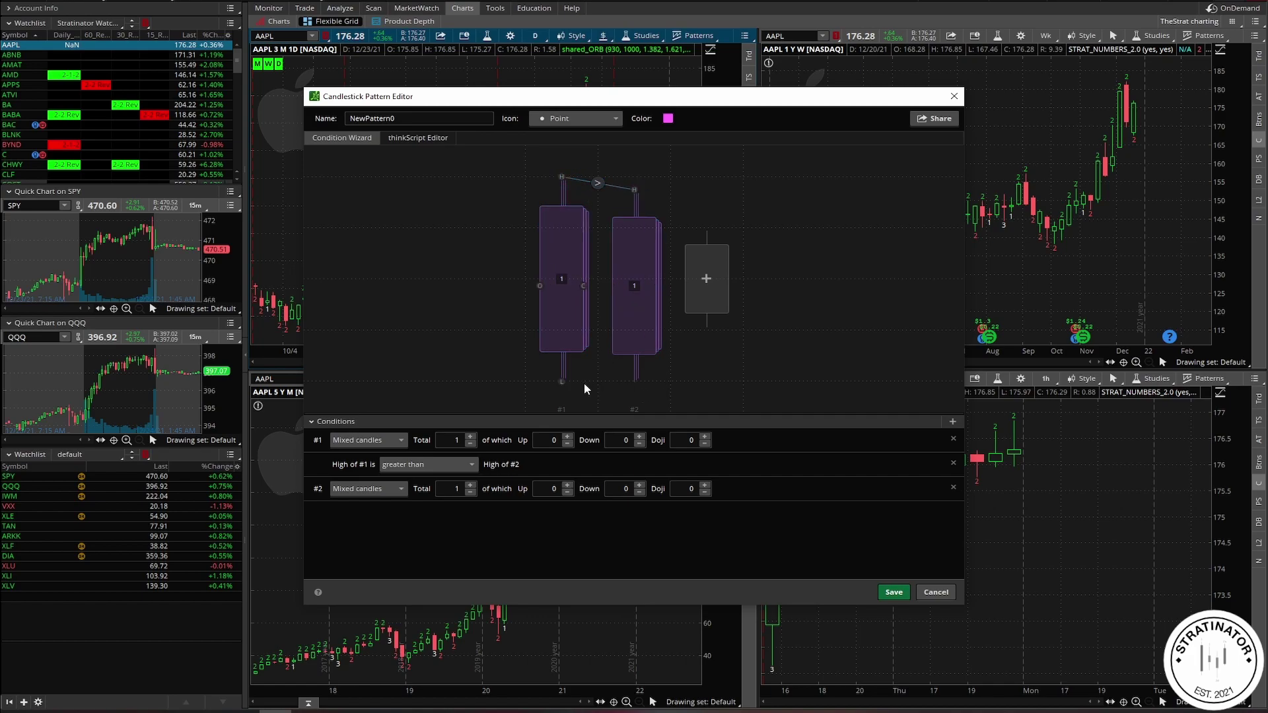
pyautogui.moveTo(561, 381); pyautogui.dragTo(634, 382)
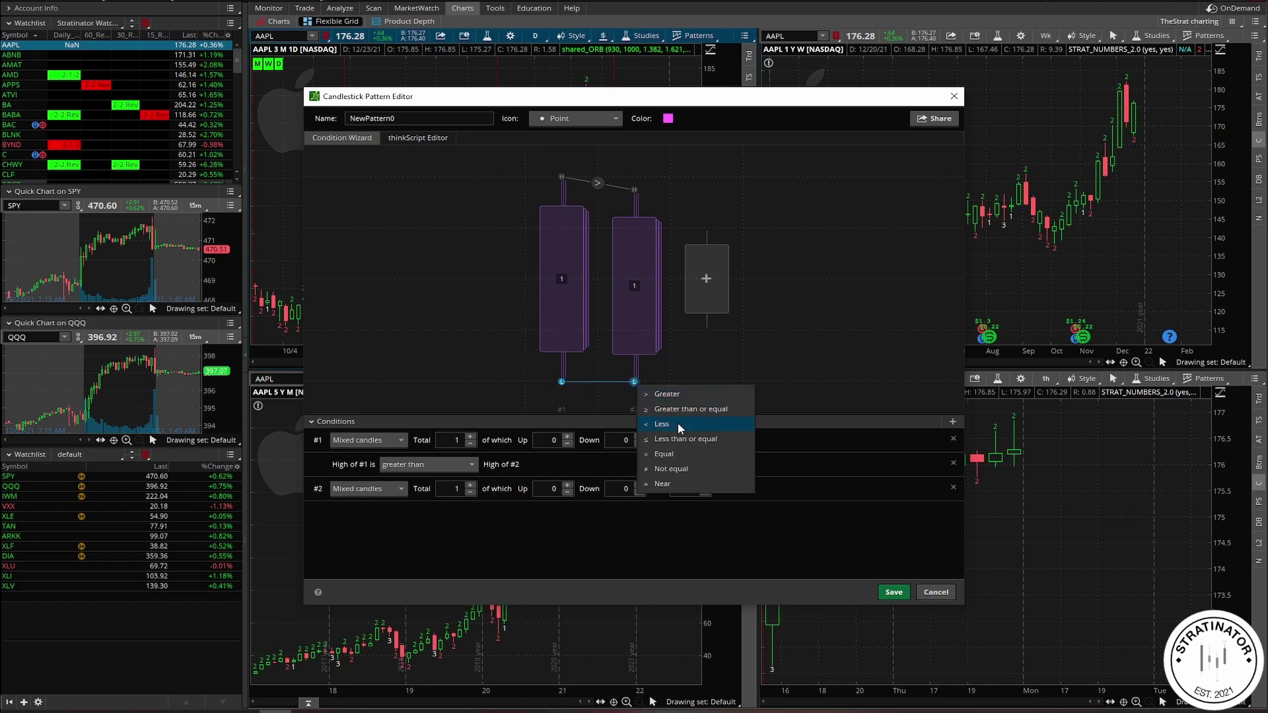
pyautogui.click(680, 428)
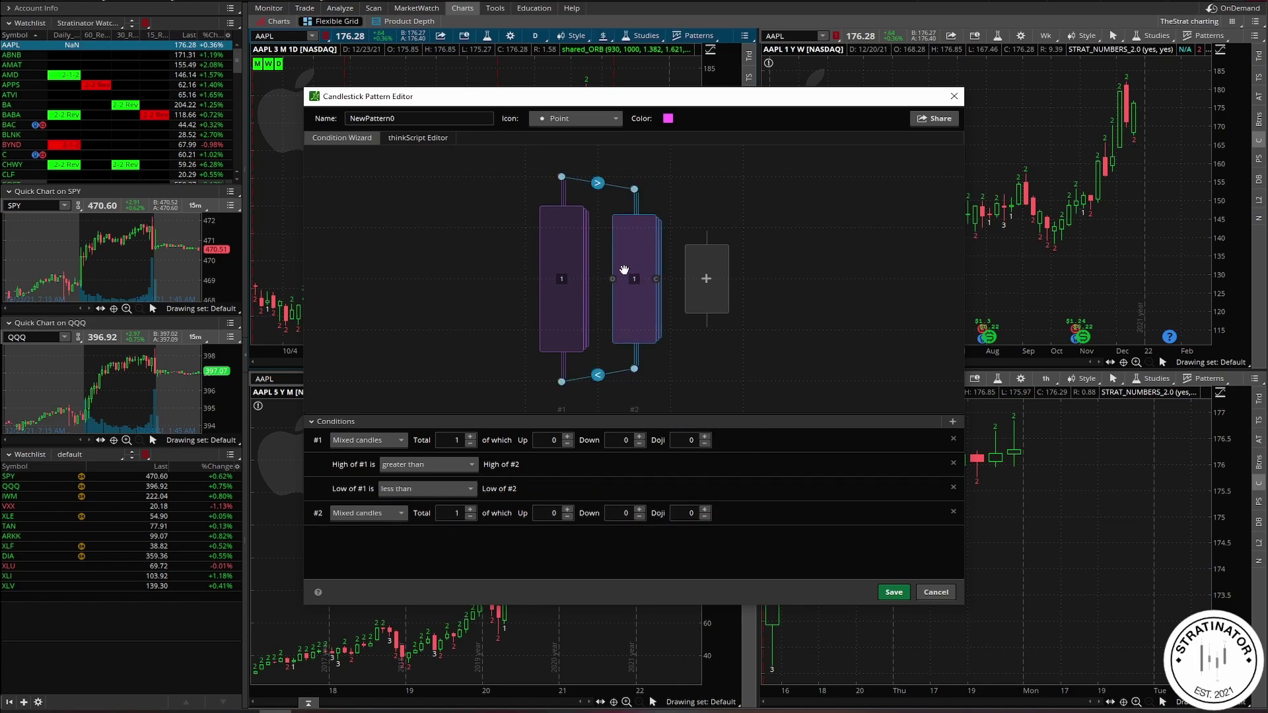
# Step: Name the pattern Strat_InsideDemo, colour it yellow, and save it
pyautogui.moveTo(363, 101); pyautogui.dragTo(365, 101)
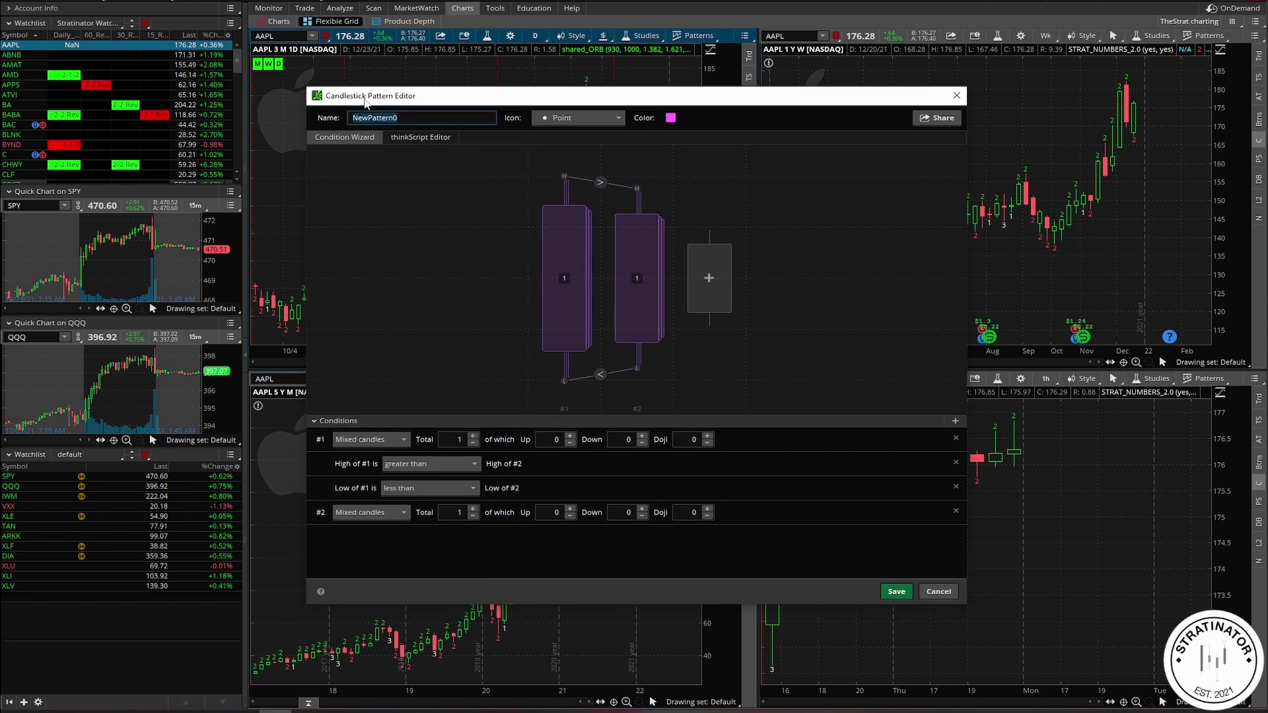
pyautogui.write('Strat_InsideDemo')
pyautogui.click(670, 118)
pyautogui.click(669, 151)
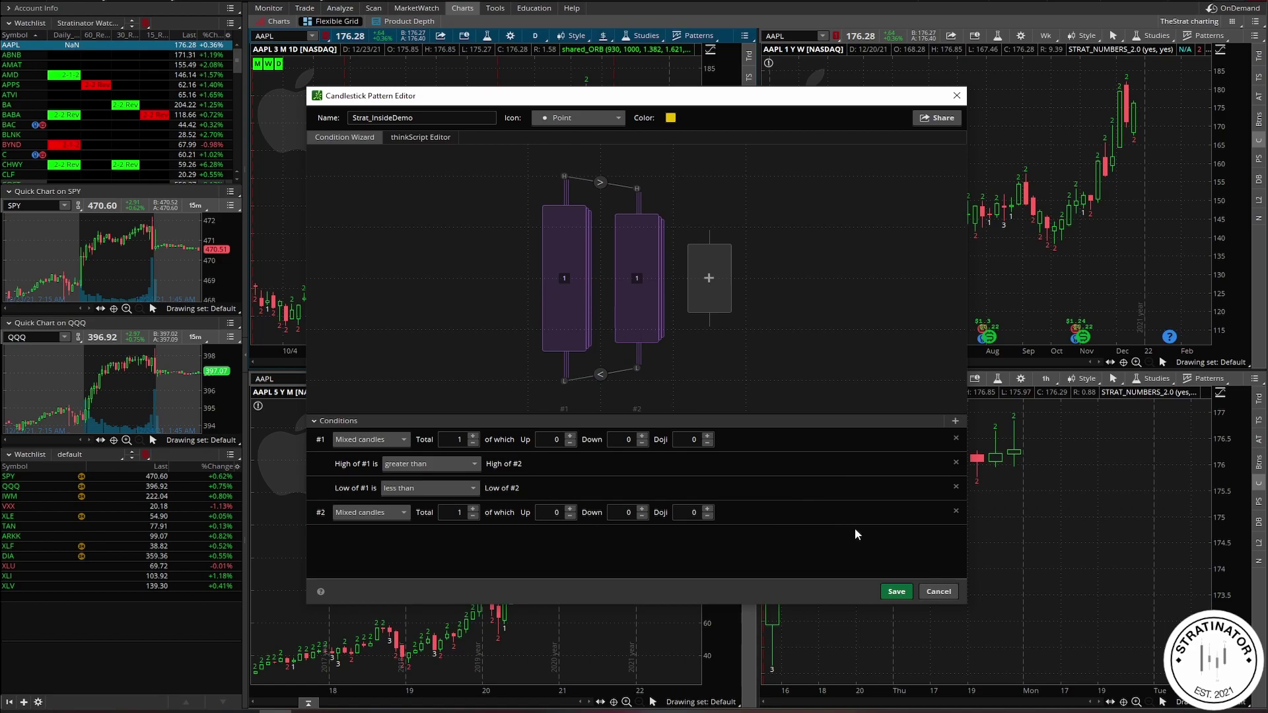
pyautogui.click(896, 591)
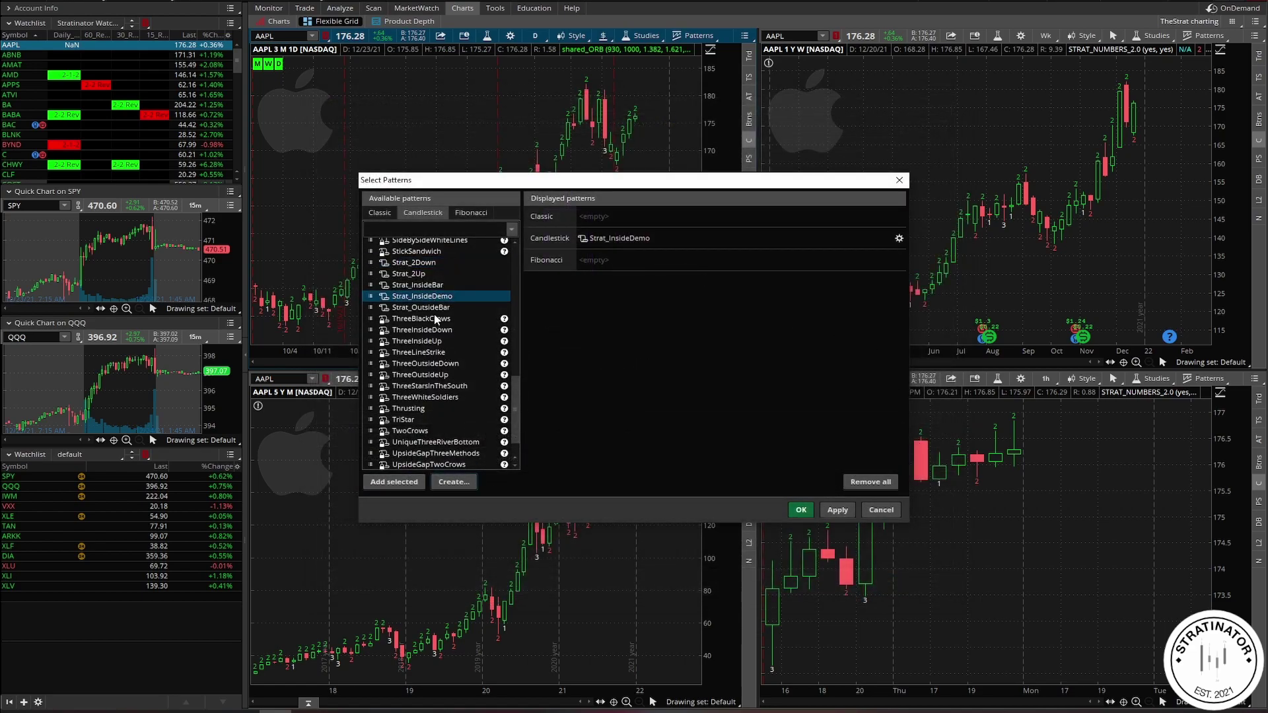
# Step: Start another new candlestick pattern with two Mixed candle groups
pyautogui.click(453, 481)
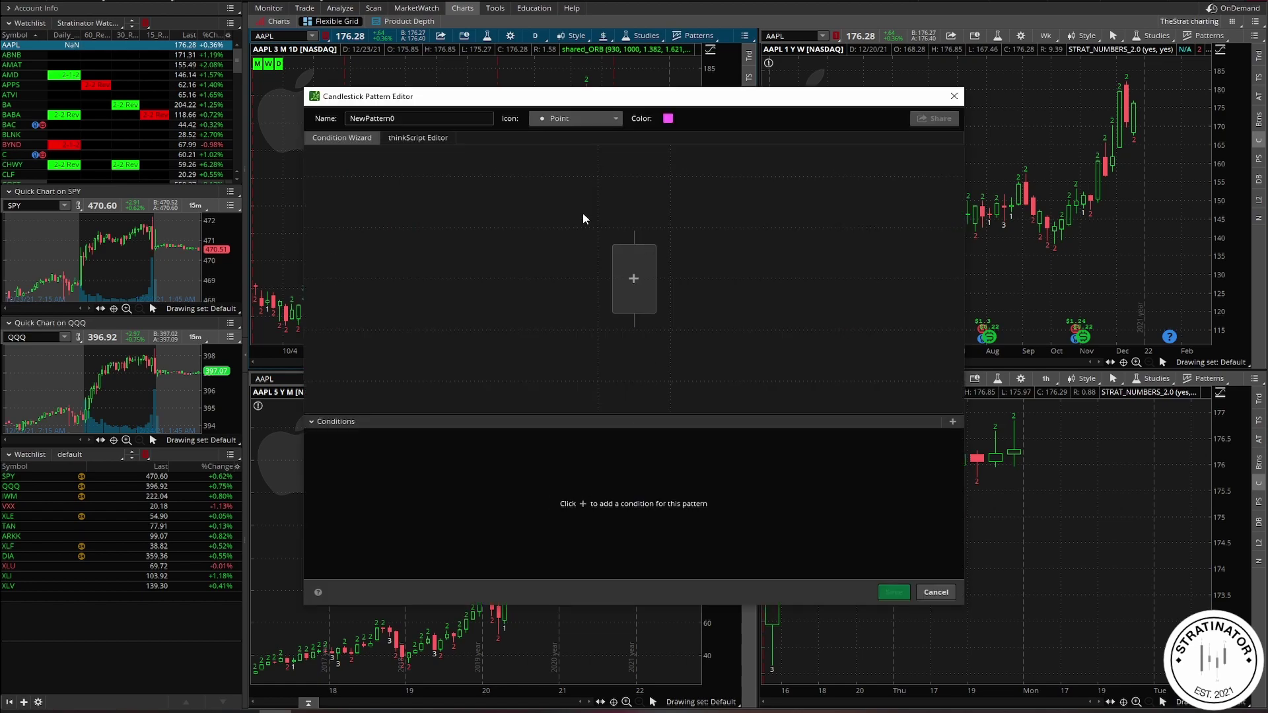
pyautogui.click(642, 290)
pyautogui.click(670, 336)
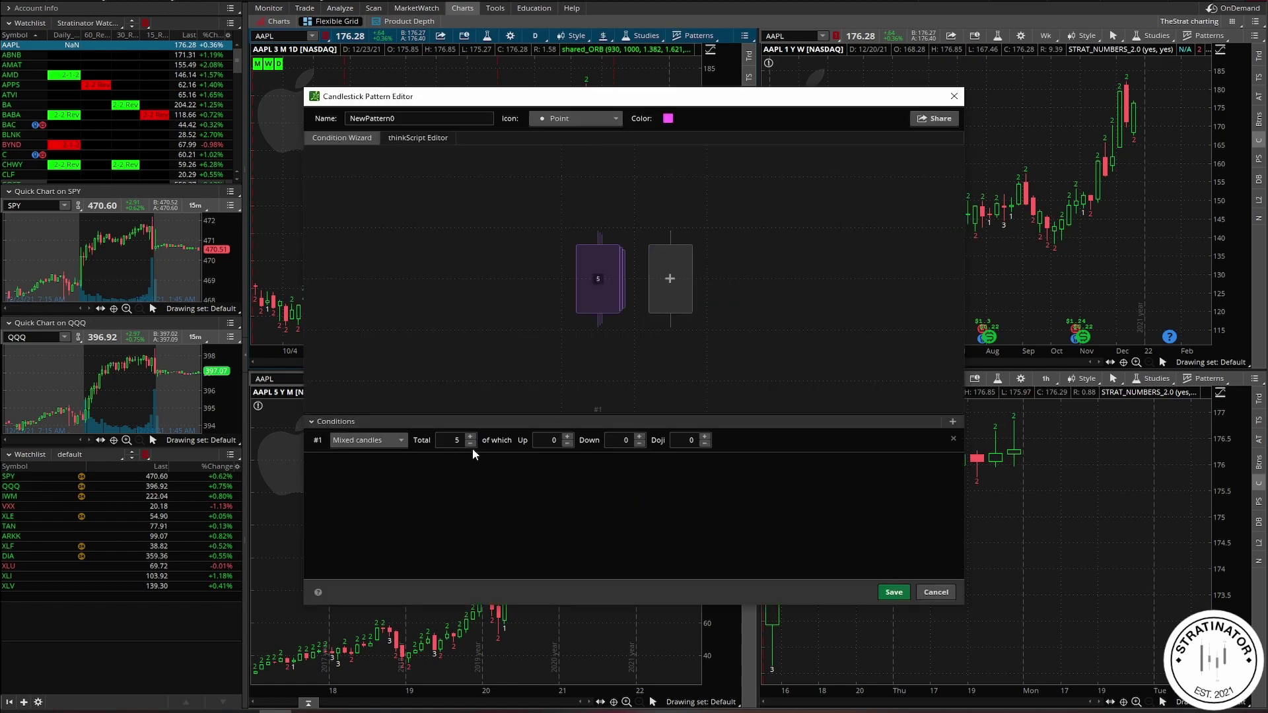
pyautogui.click(667, 287)
pyautogui.click(711, 335)
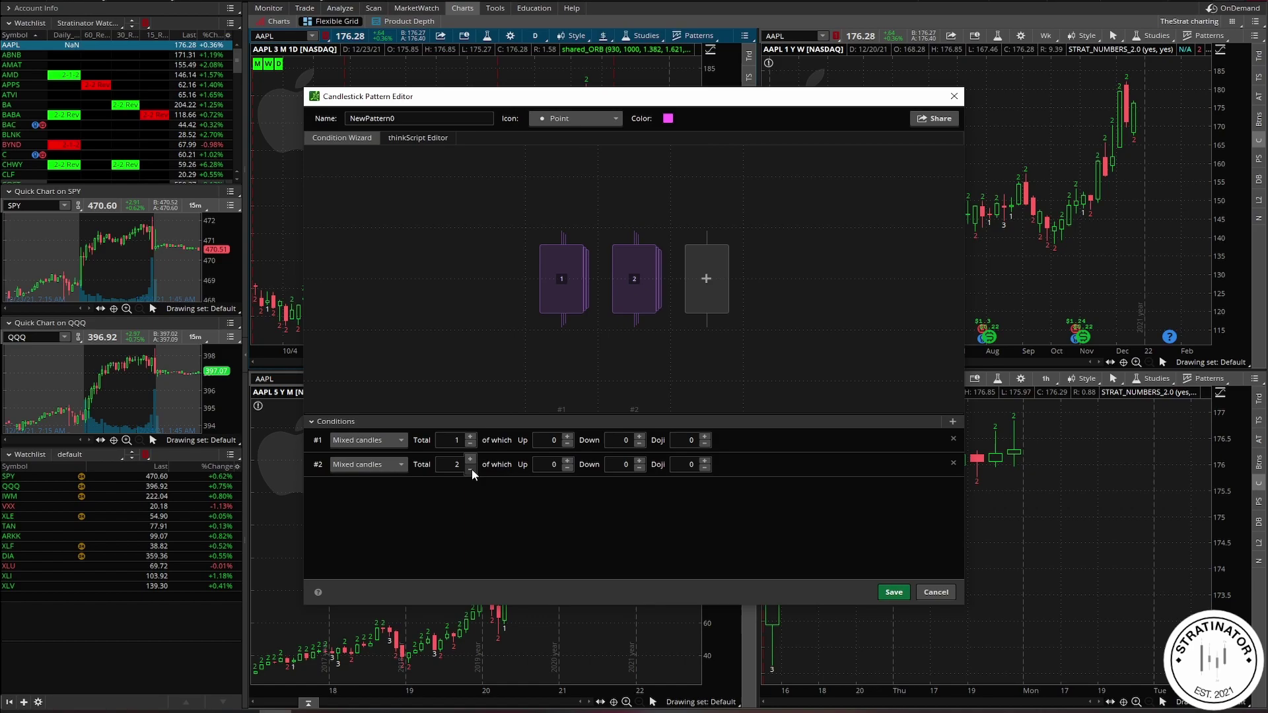
# Step: Require High #1 < High #2 and Low #1 < Low #2
pyautogui.moveTo(561, 231); pyautogui.dragTo(634, 233)
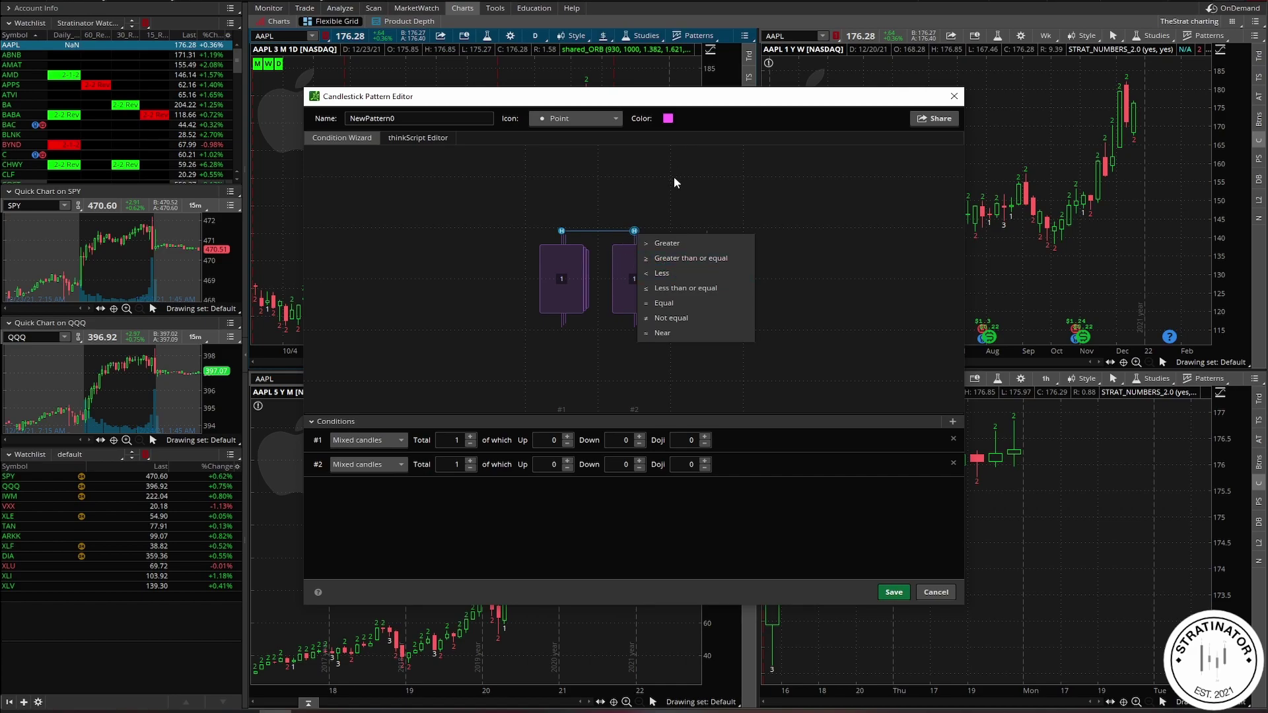
pyautogui.click(662, 273)
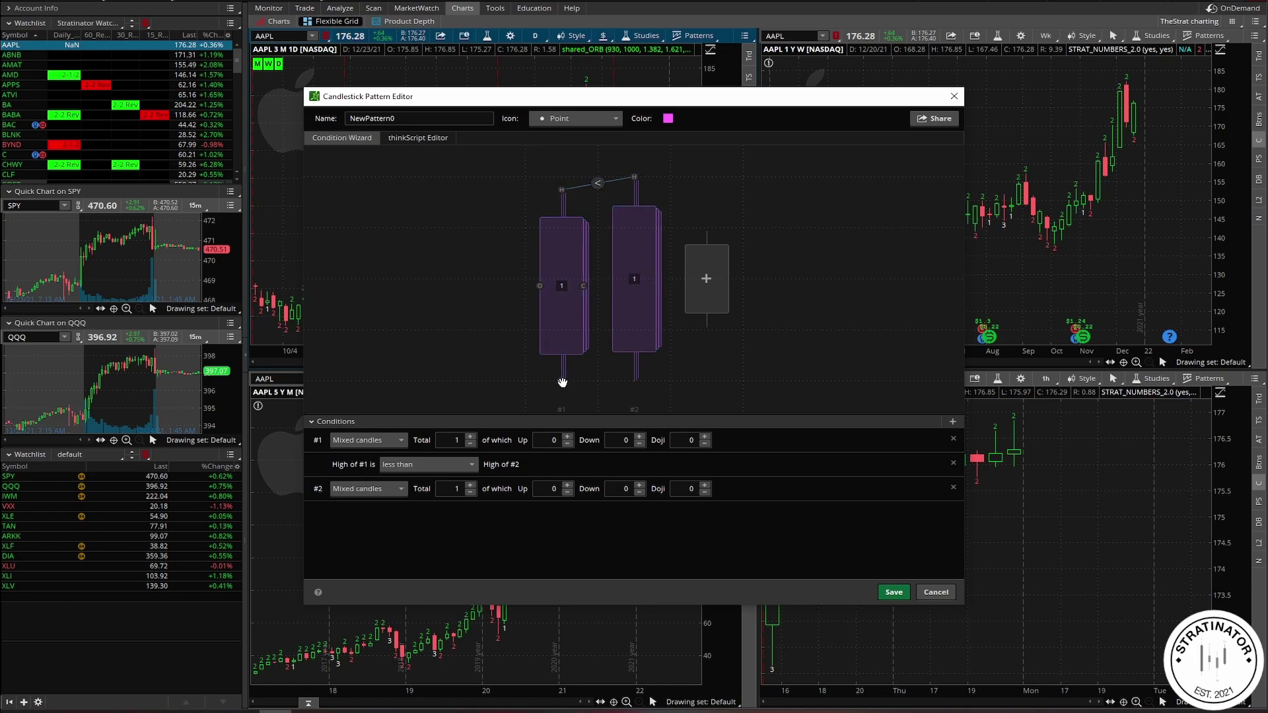
pyautogui.moveTo(562, 381); pyautogui.dragTo(634, 382)
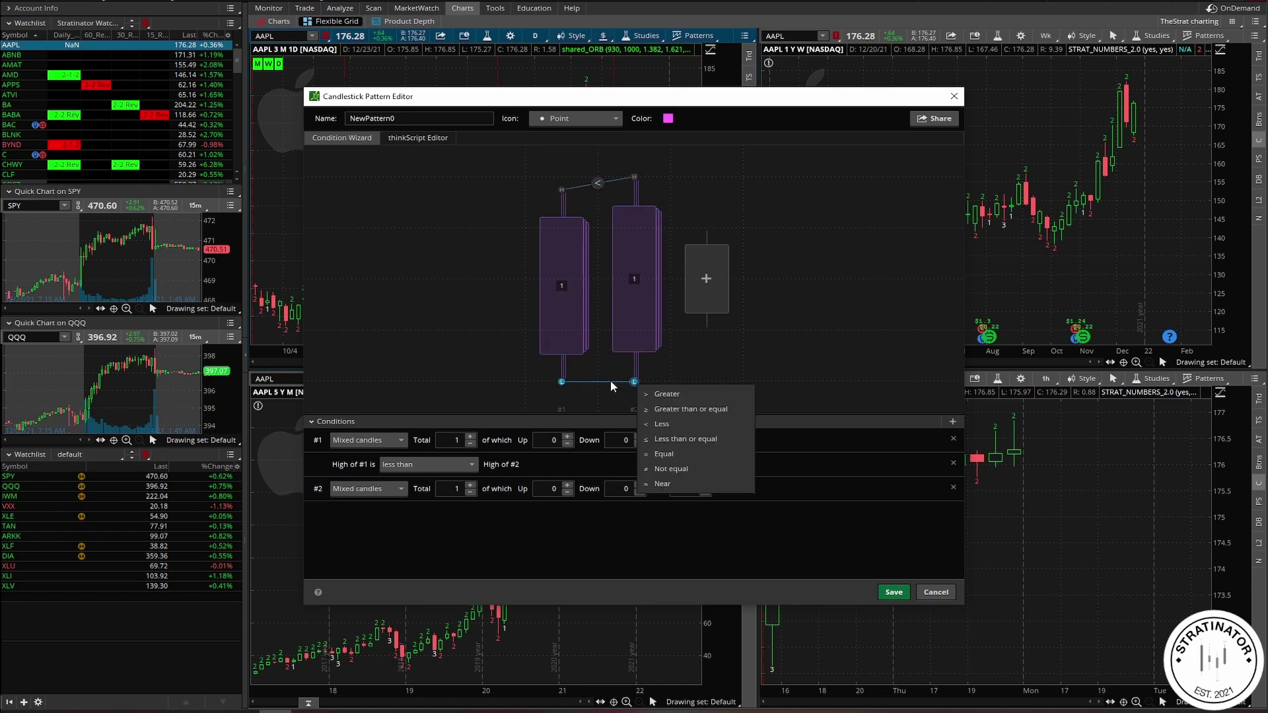
pyautogui.click(614, 399)
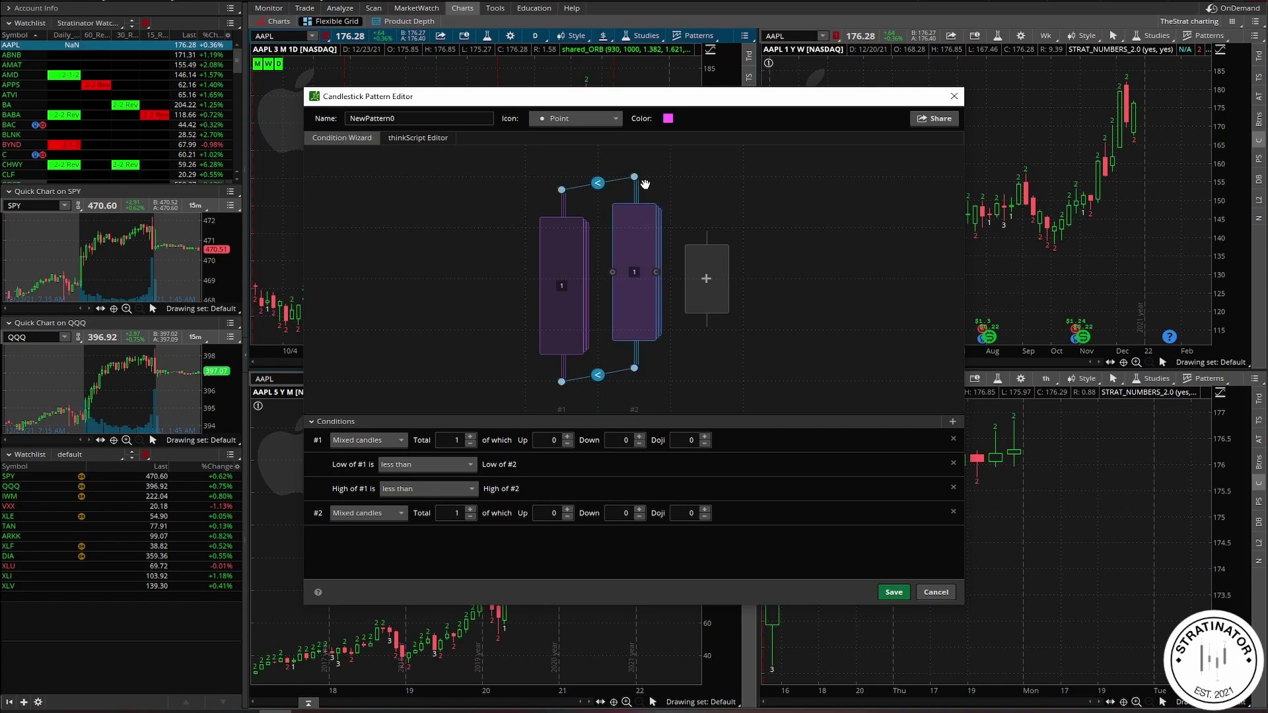
# Step: Name the pattern Strat_2upDemo and save it
pyautogui.doubleClick(390, 118)
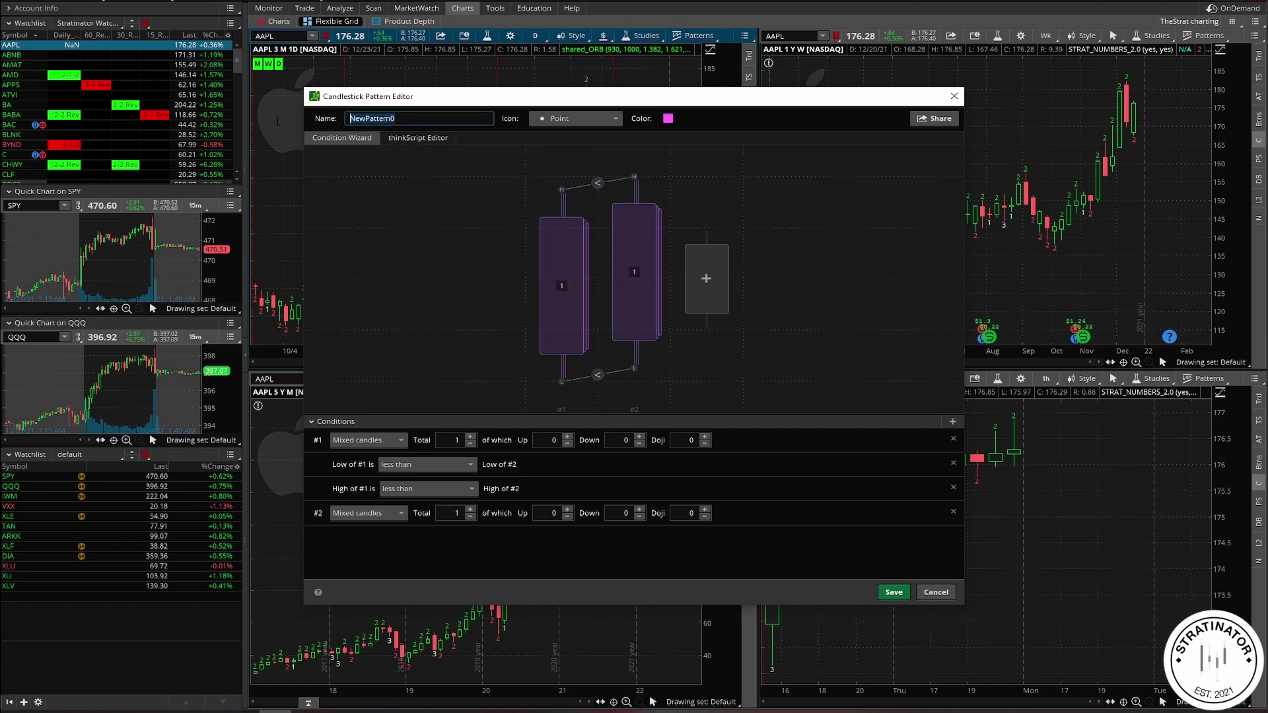
pyautogui.write('Strat_2upDemo')
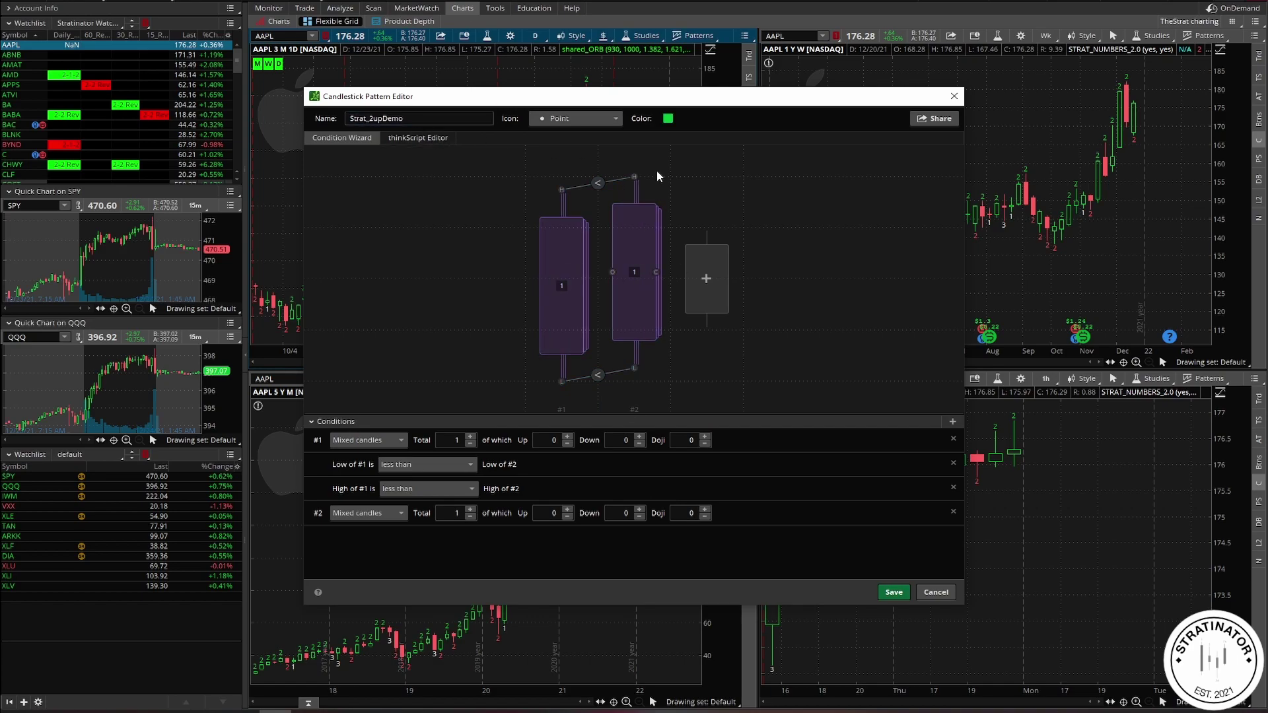
pyautogui.click(893, 592)
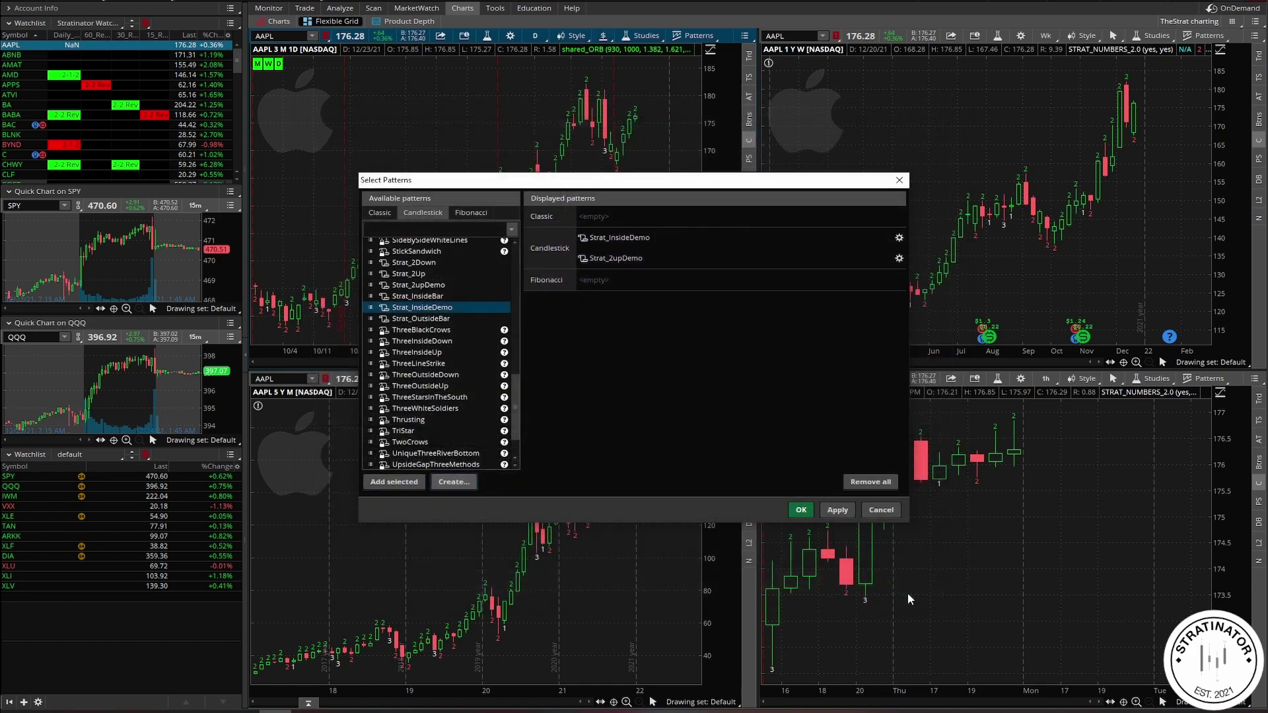
# Step: Confirm saving the new pattern, then scroll through the Strat Combos infographic
pyautogui.click(631, 259)
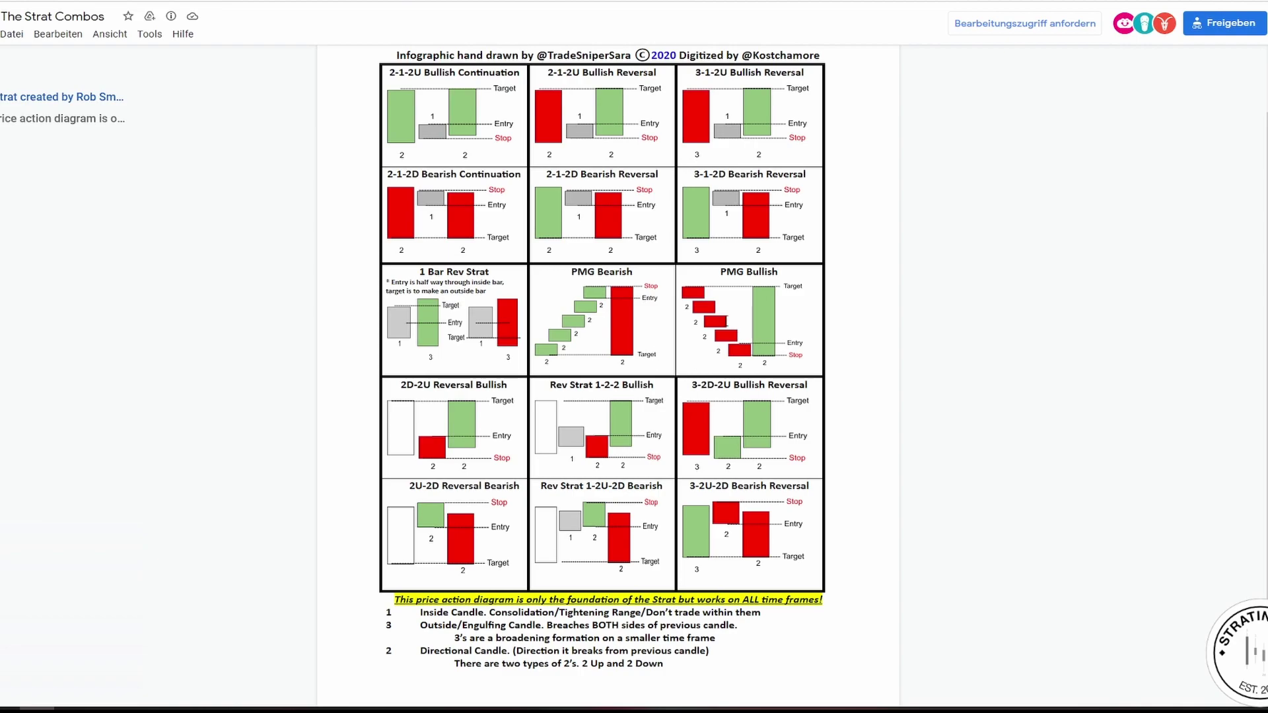
pyautogui.scroll(-1, 750, 348)
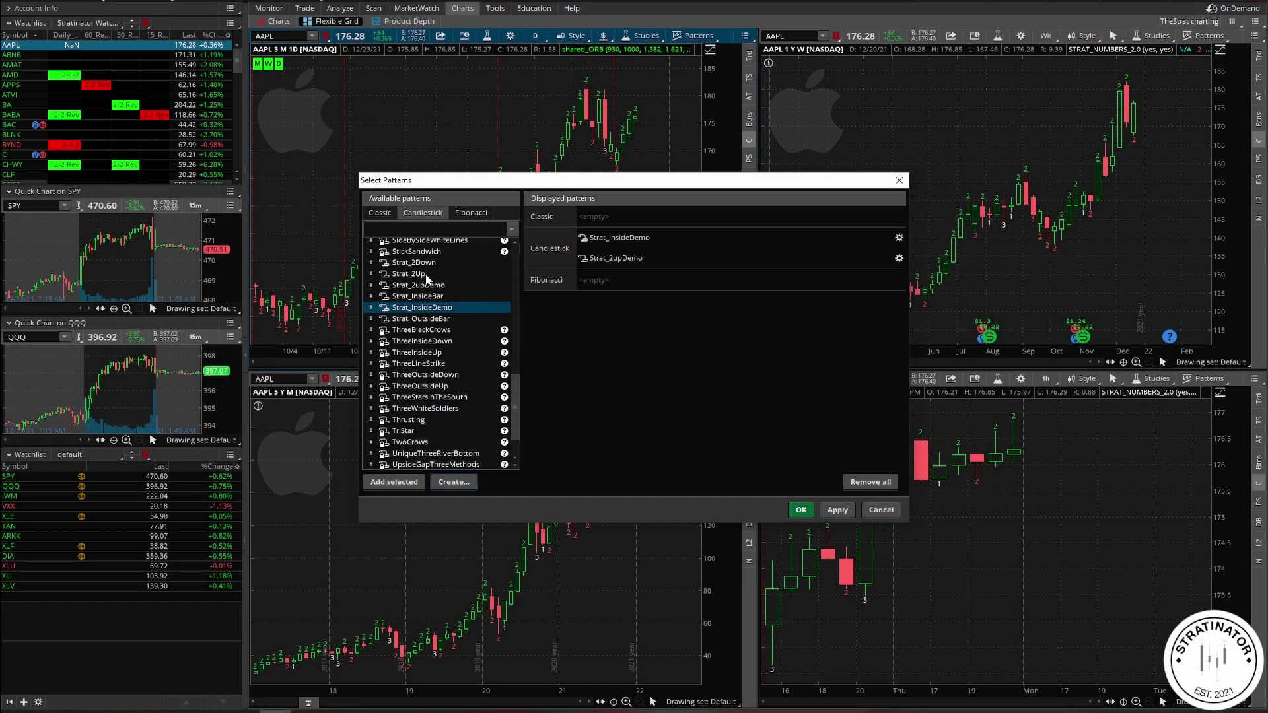
# Step: Close Select Patterns and open the Stock Hacker custom study filter in the thinkScript Editor
pyautogui.click(801, 509)
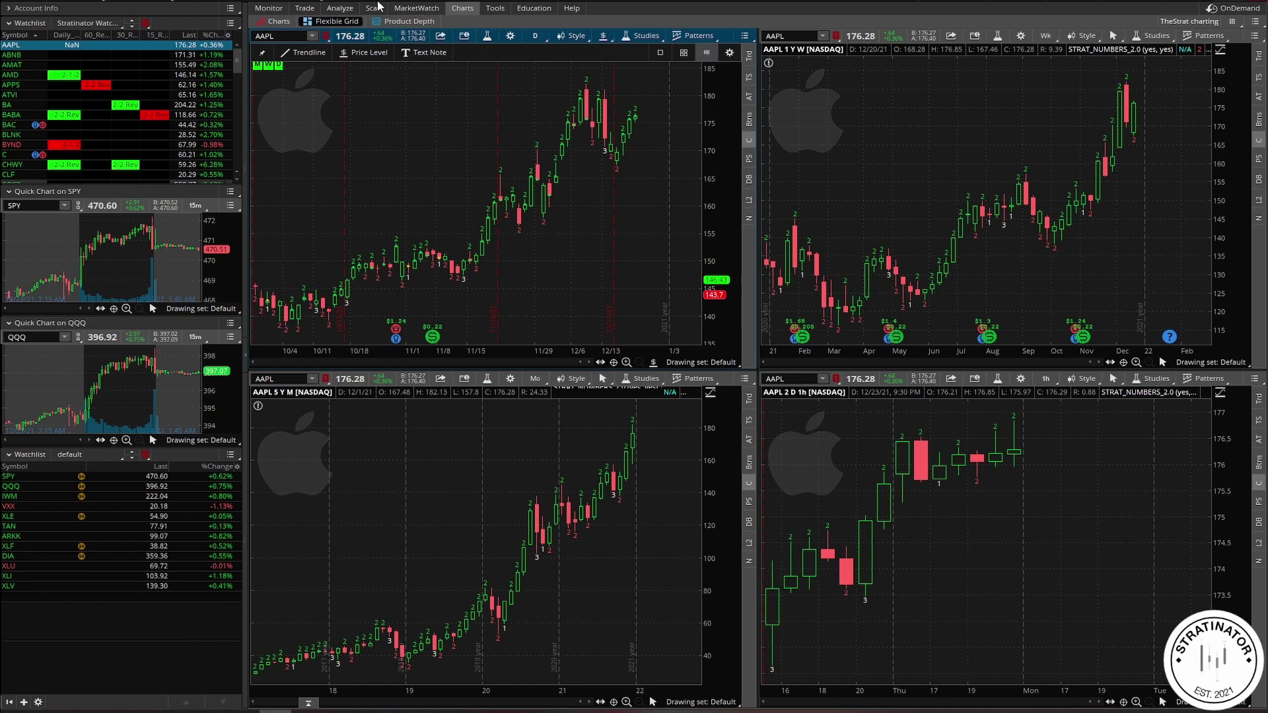
pyautogui.click(374, 8)
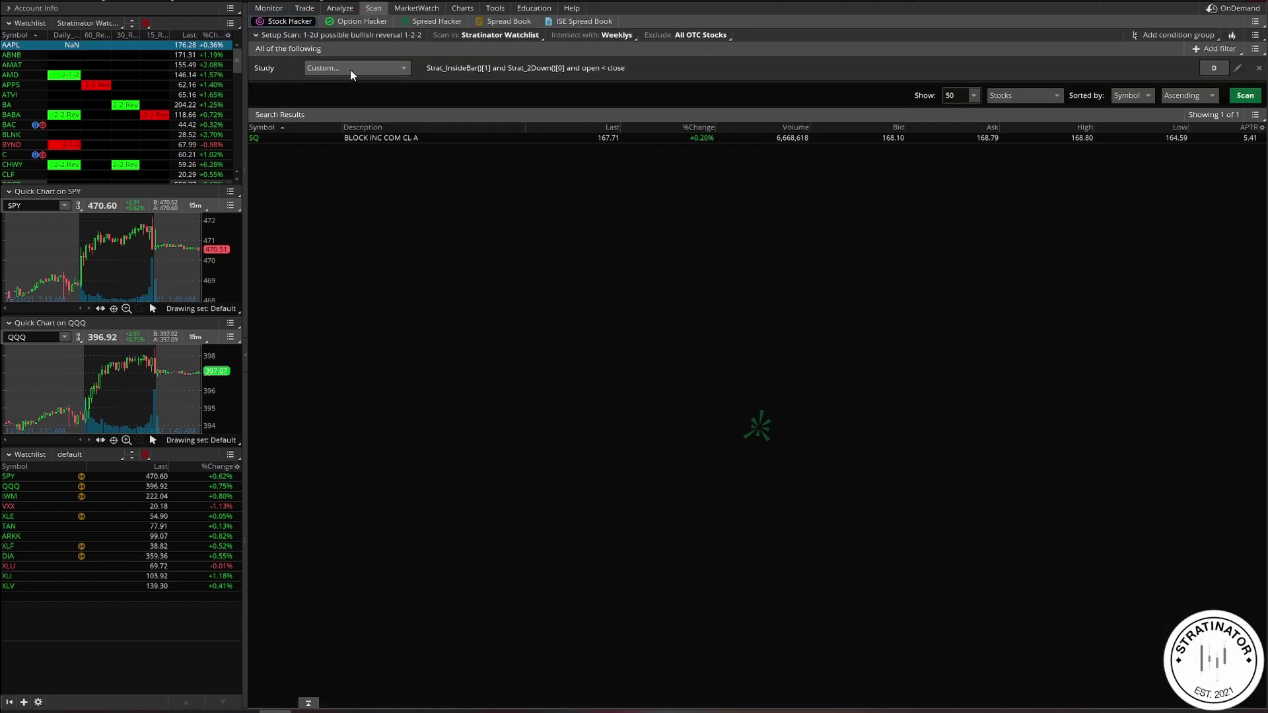
pyautogui.click(351, 68)
pyautogui.click(350, 328)
pyautogui.click(367, 74)
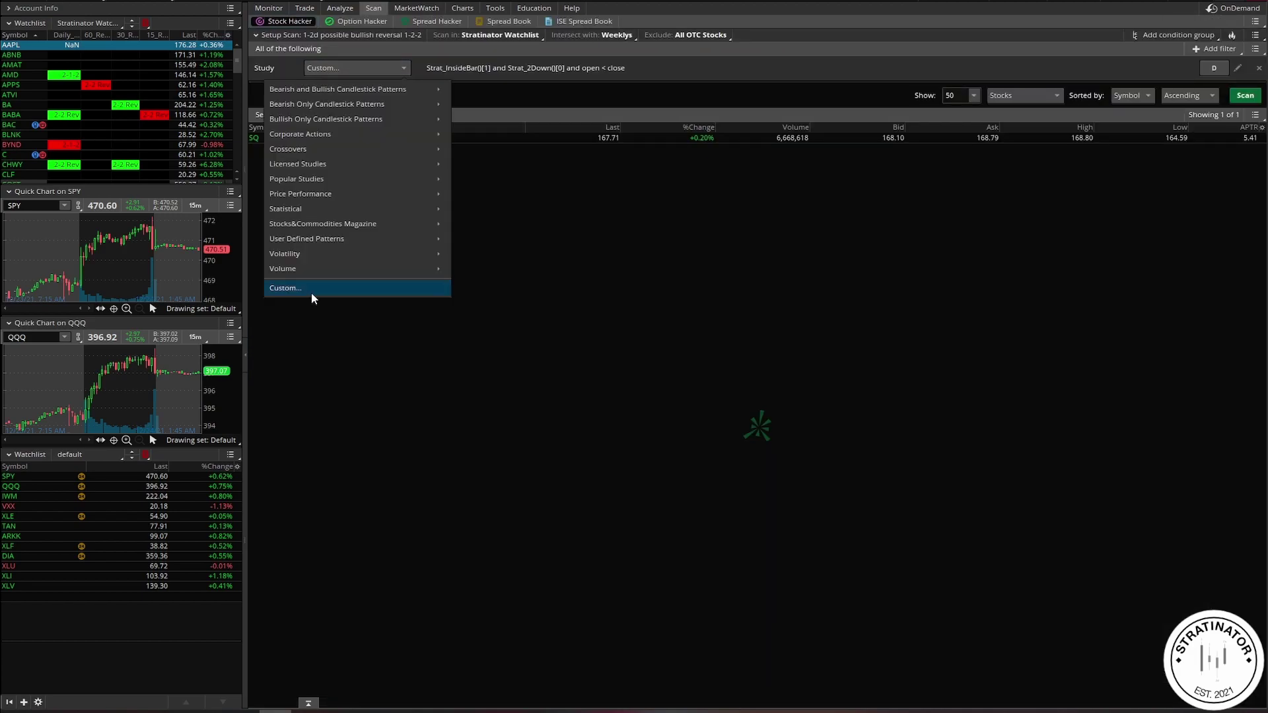
pyautogui.click(388, 119)
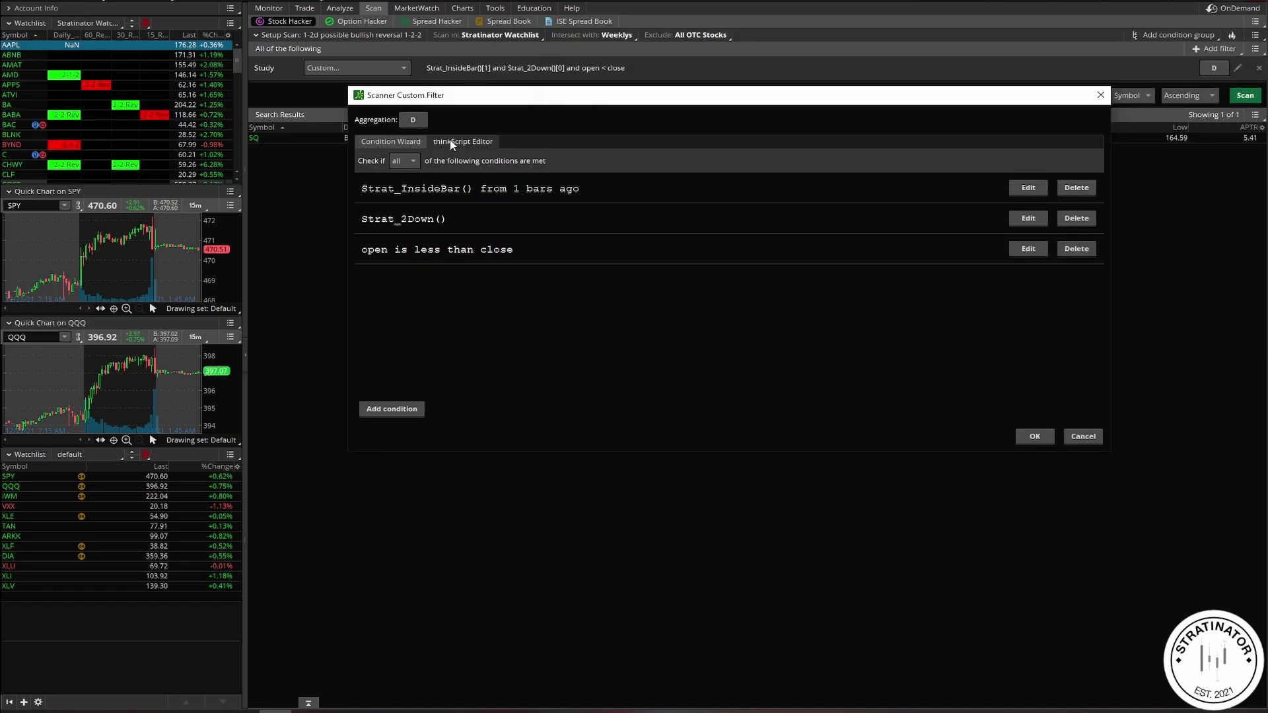
pyautogui.click(452, 143)
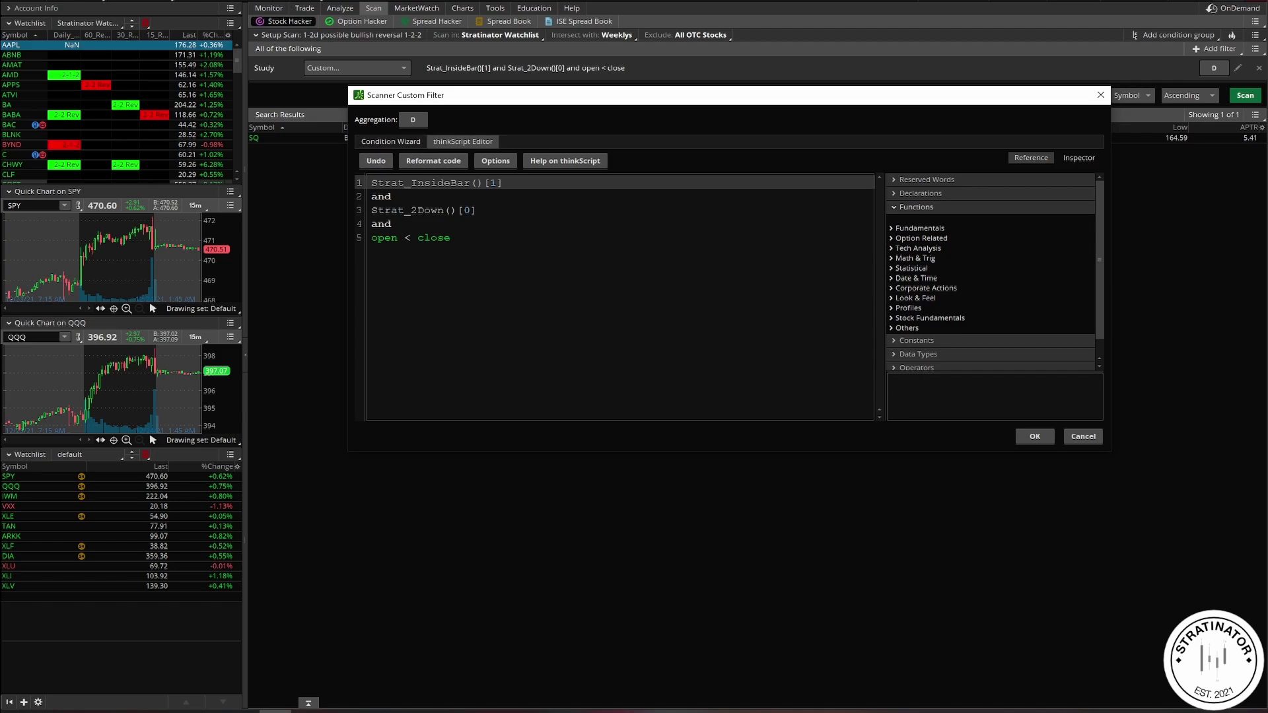
pyautogui.moveTo(474, 99); pyautogui.dragTo(481, 108)
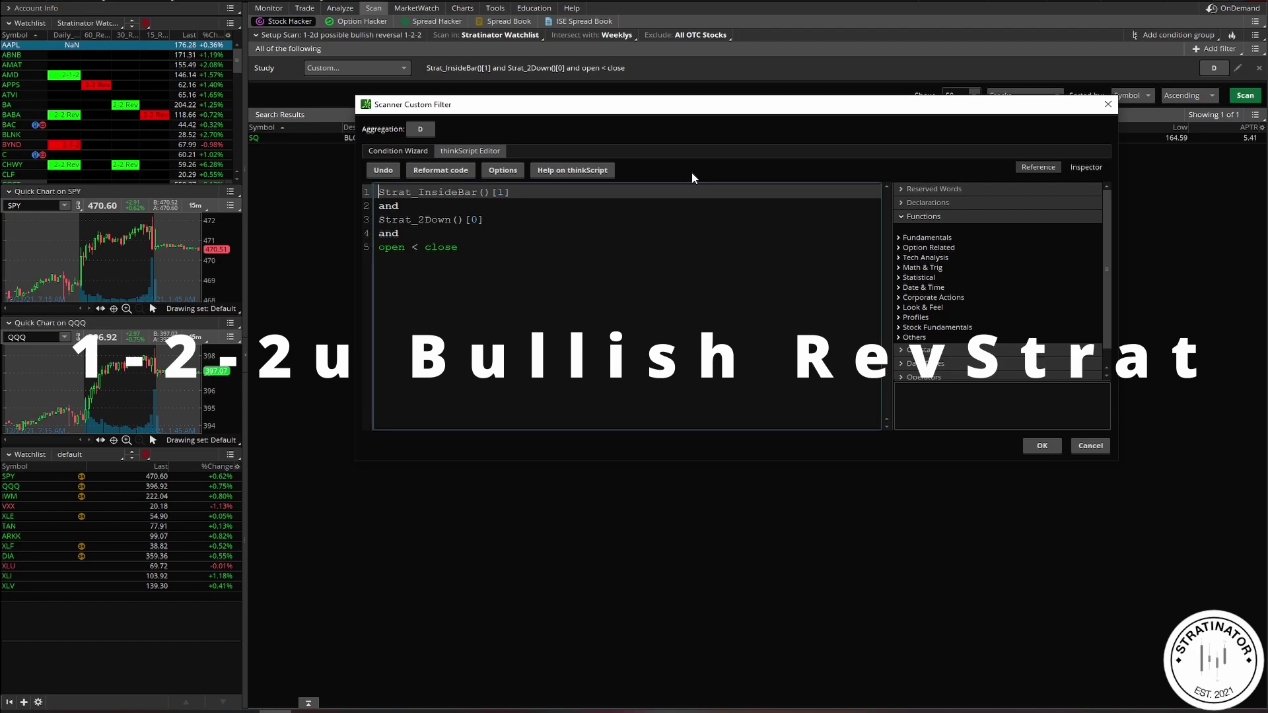
# Step: Enter Strat_InsideDemo()[1] as the first code line and select the old conditions below it
pyautogui.press('Return')
pyautogui.press('Up')
pyautogui.write('Strat')
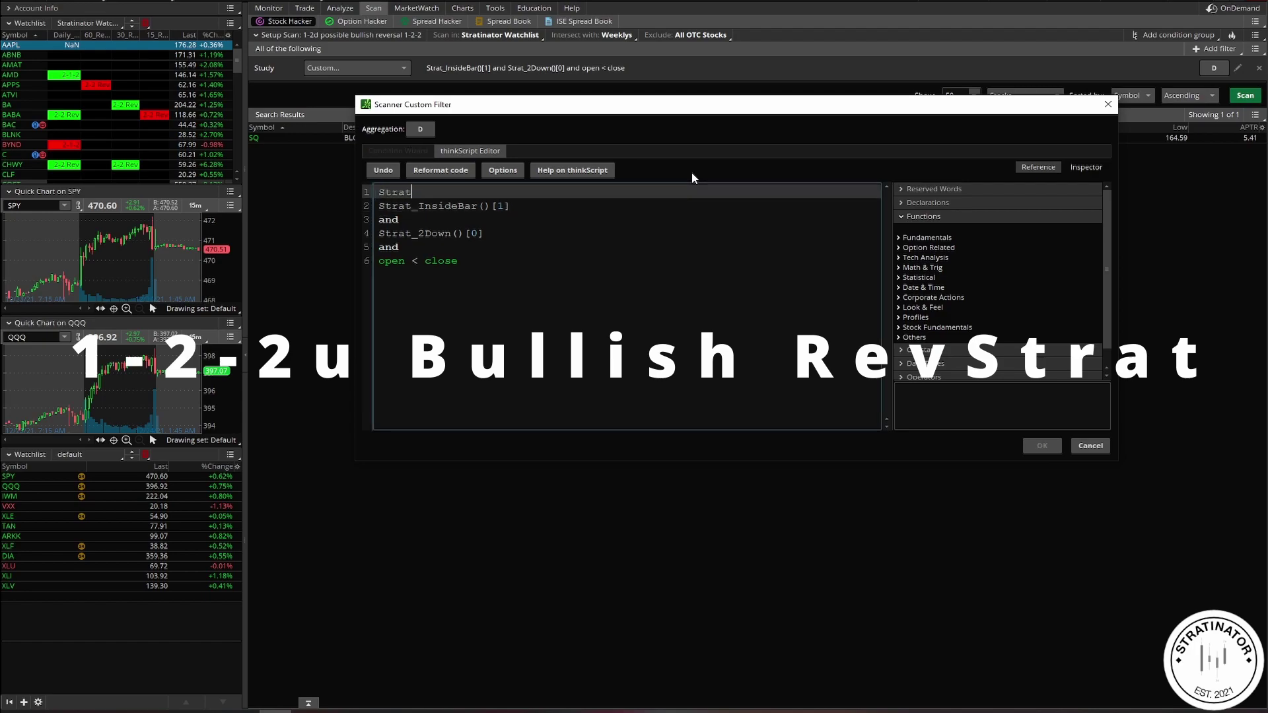
pyautogui.write('_')
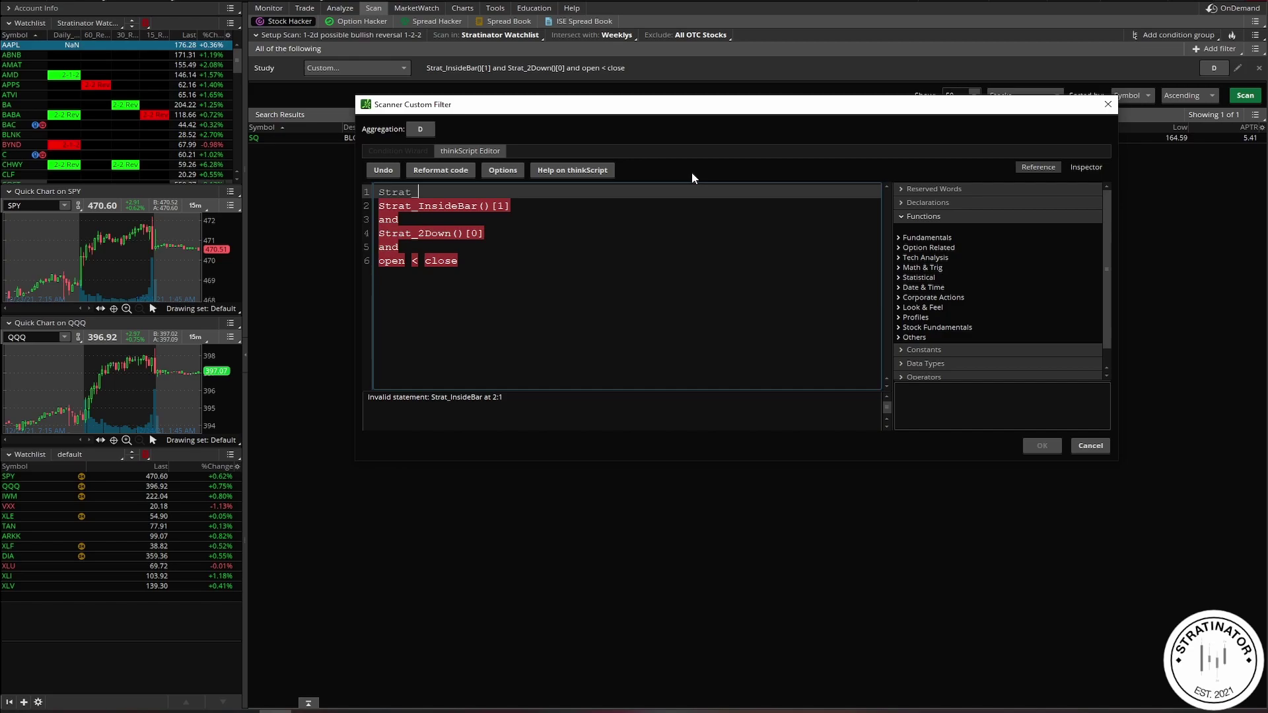
pyautogui.write('Ins')
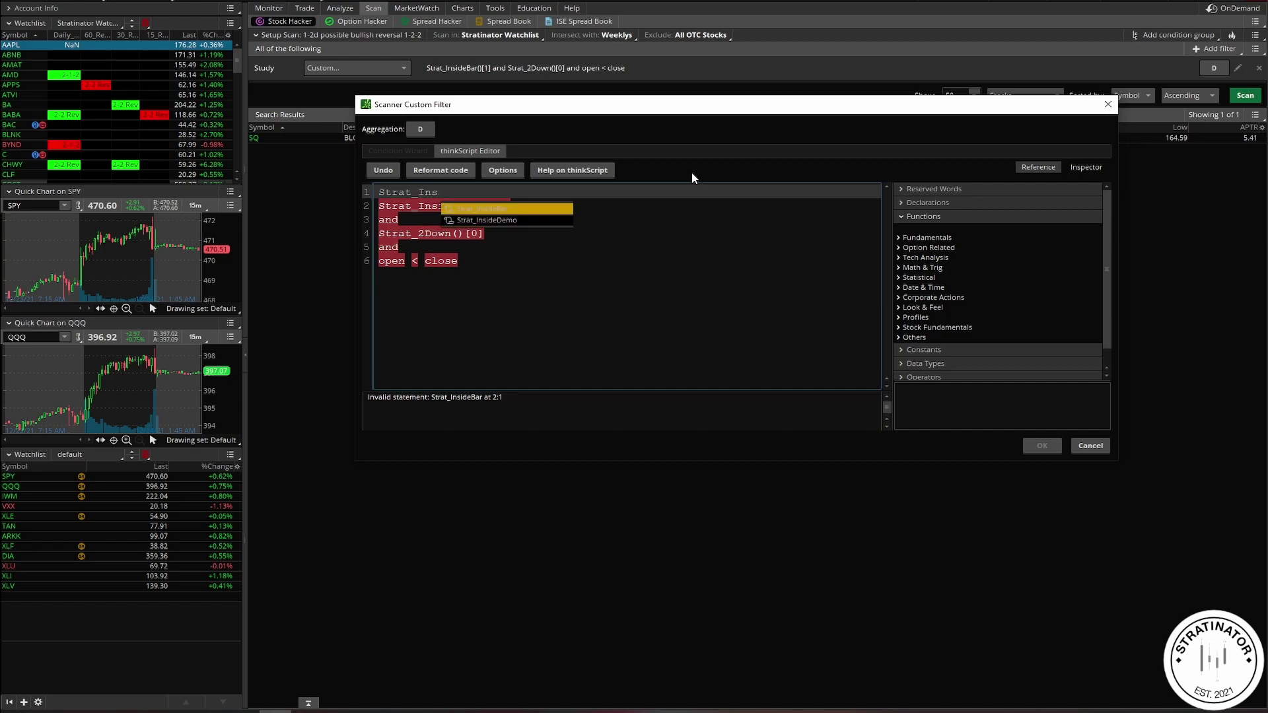
pyautogui.click(515, 220)
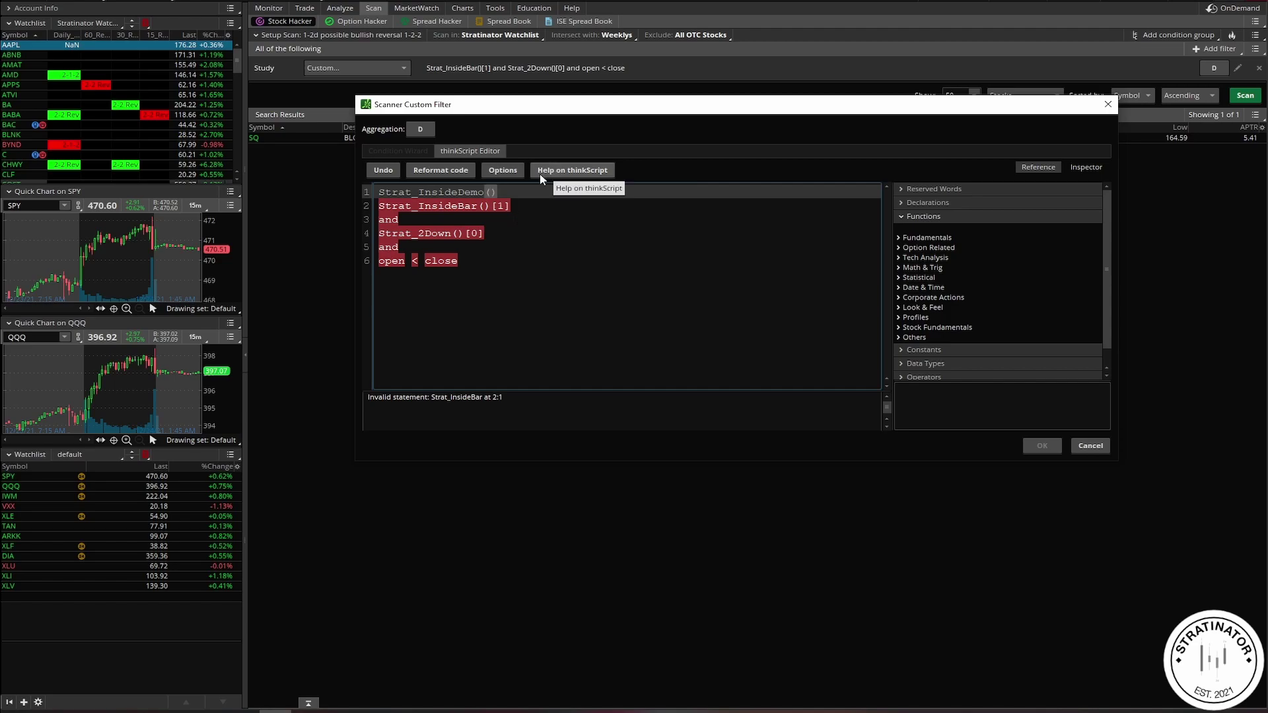
pyautogui.write('()')
pyautogui.press('End')
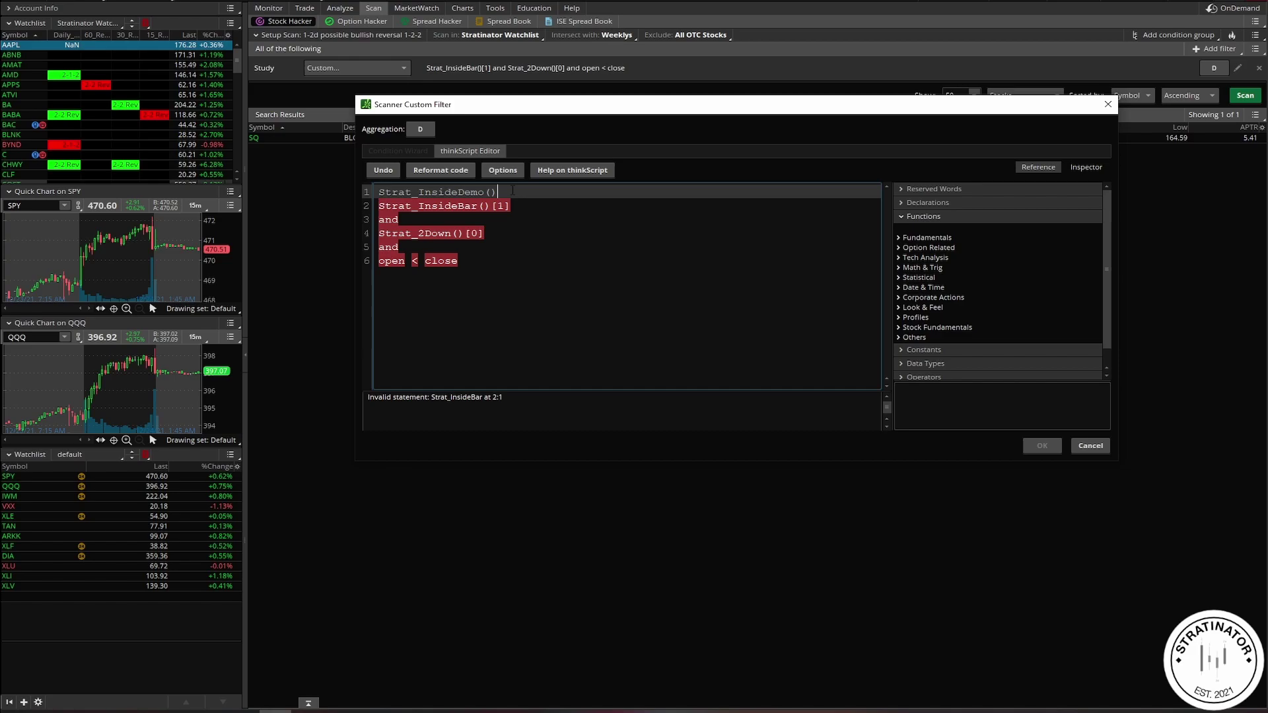
pyautogui.write('[]')
pyautogui.write('1')
pyautogui.press('Down')
pyautogui.press('Down')
pyautogui.press('Down')
pyautogui.press('Up')
pyautogui.press('Up')
pyautogui.press('Up')
pyautogui.press('BackSpace')
pyautogui.press('Return')
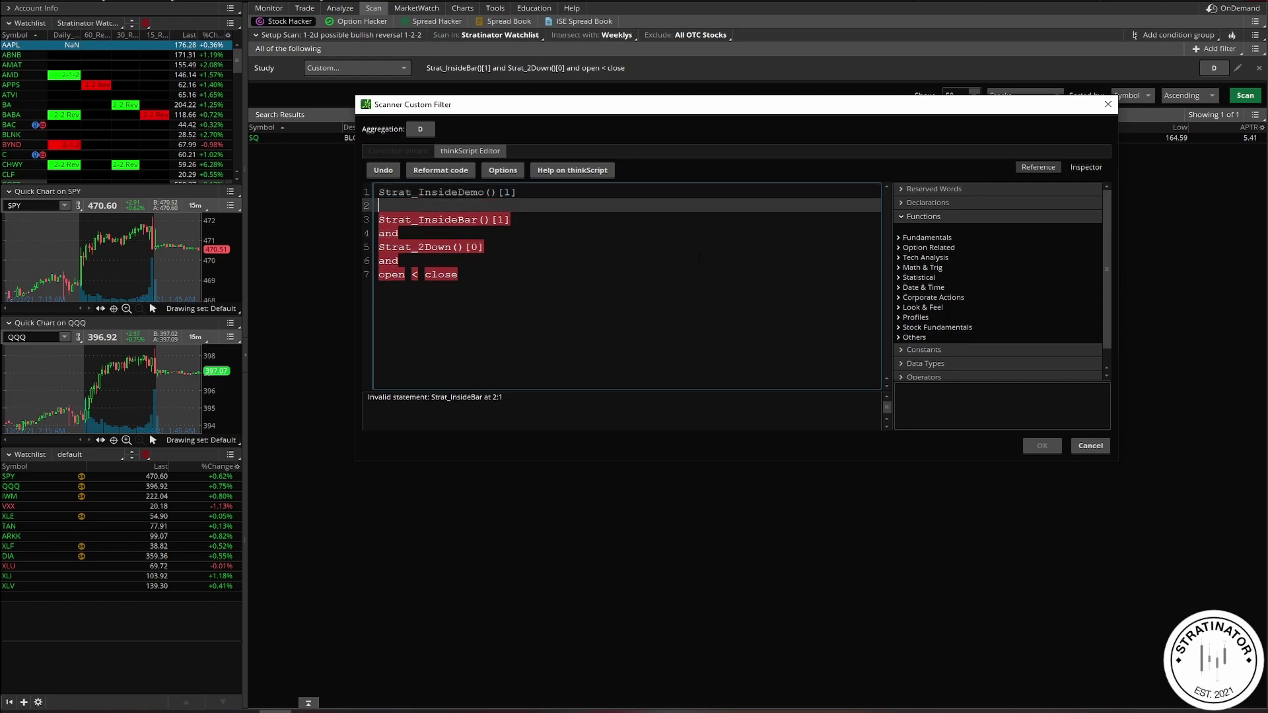
pyautogui.hotkey('ctrl', 'shift', 'End')
# Step: Replace the old conditions with 'and' on line 2 and Strat_2down()[0] on line 3
pyautogui.press('Delete')
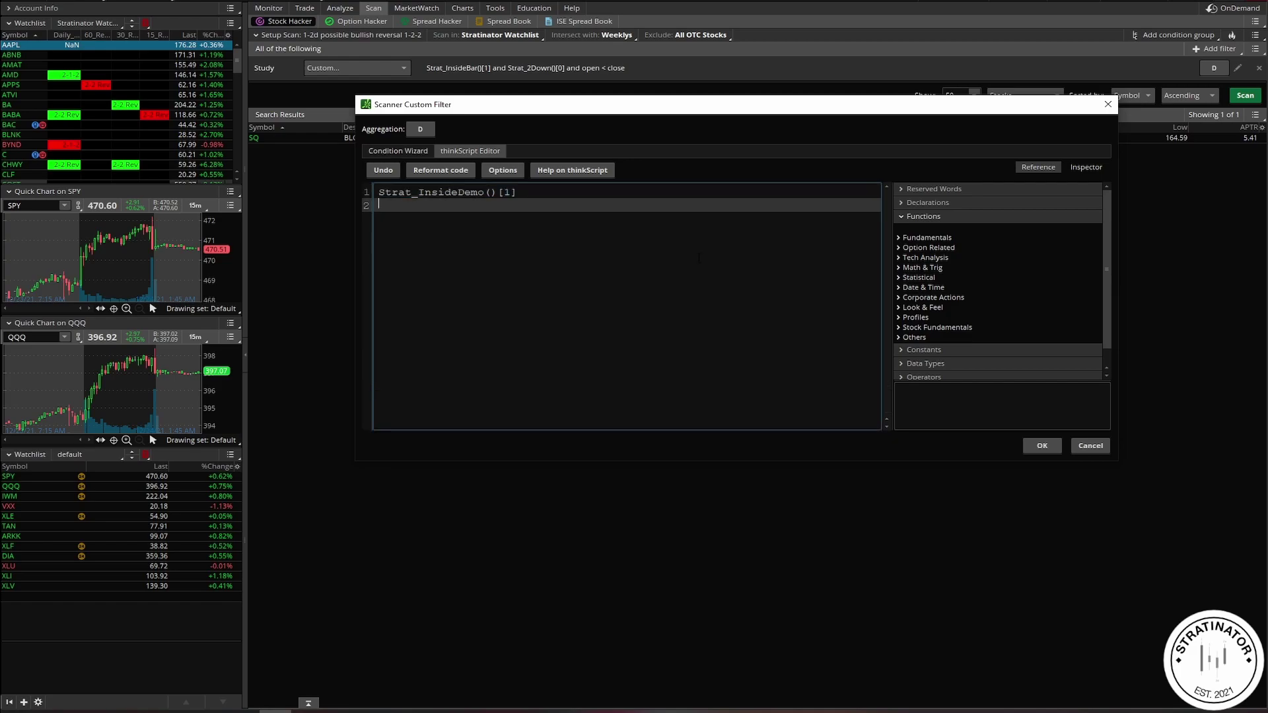
pyautogui.write('and')
pyautogui.press('Return')
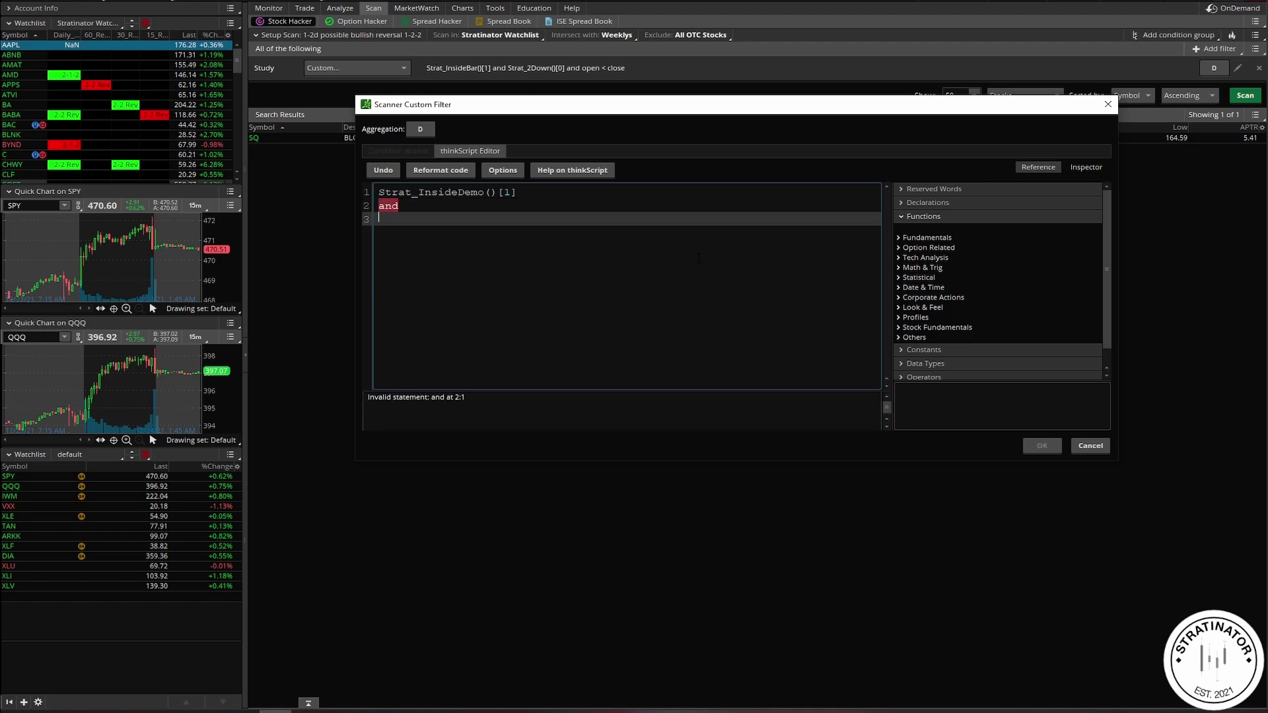
pyautogui.write('Strat_2d')
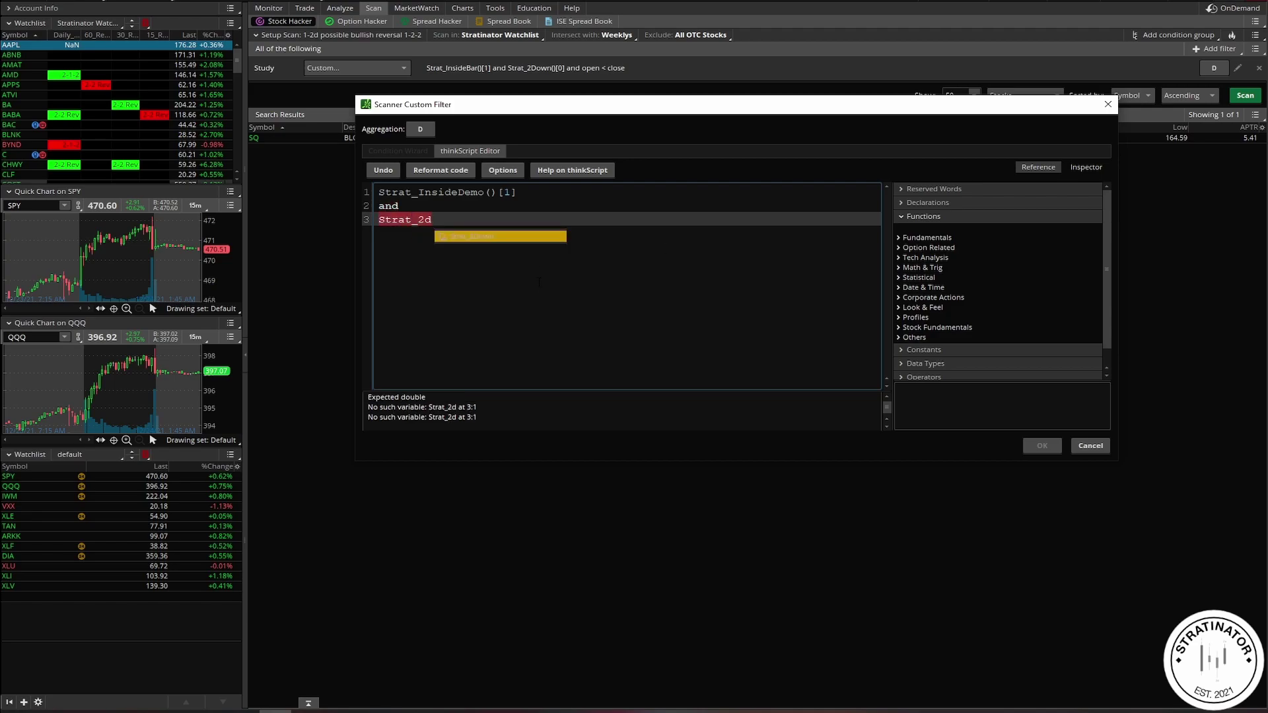
pyautogui.write('own()[')
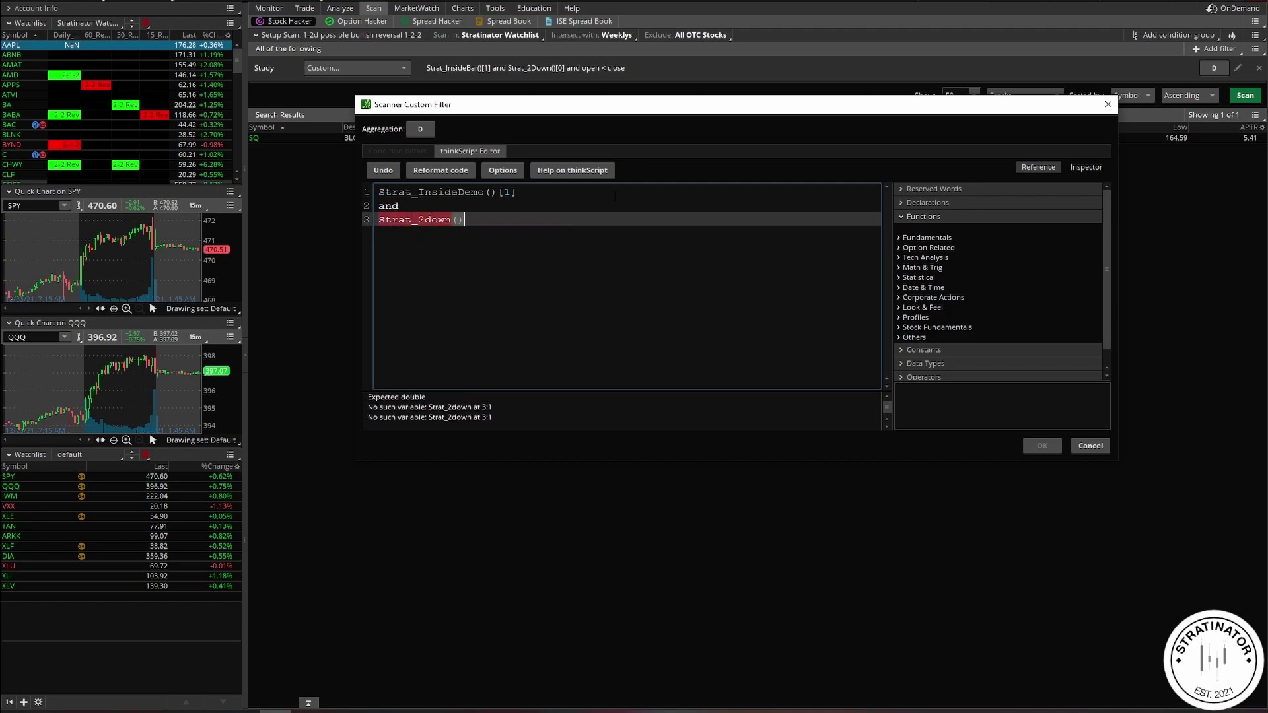
pyautogui.write('0]')
pyautogui.press('Return')
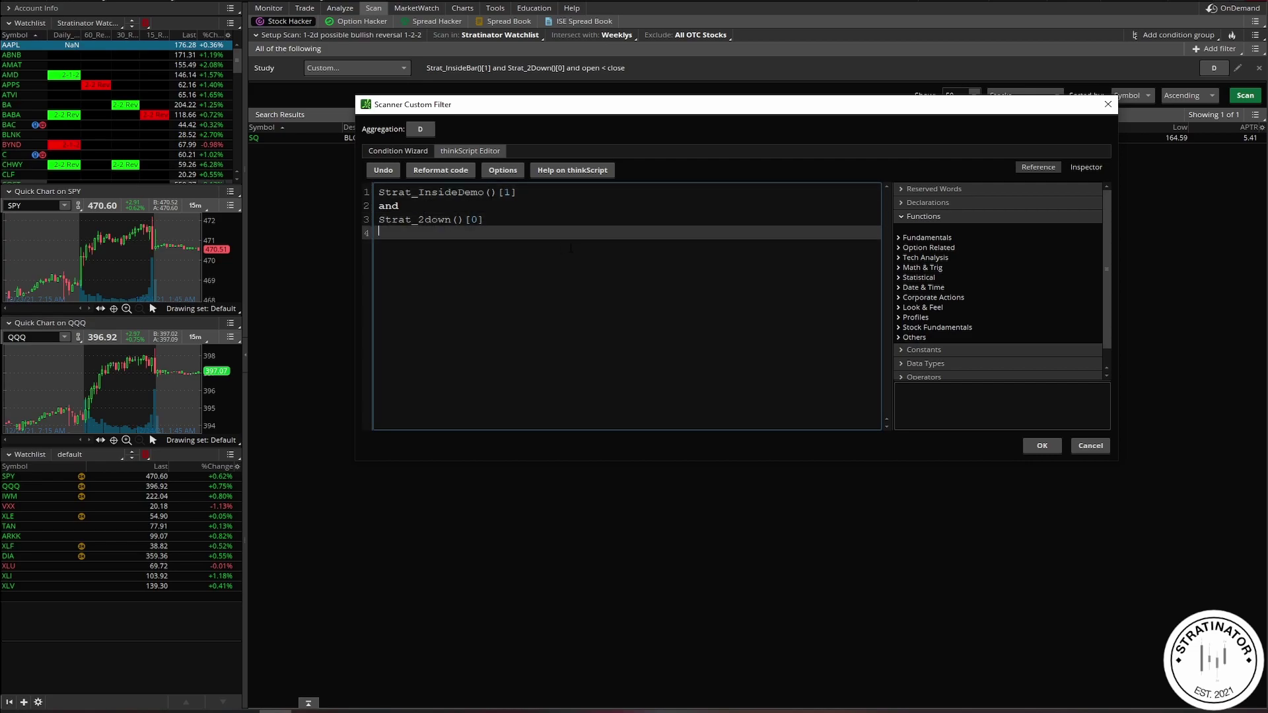
# Step: Add 'and' on line 4 and close[0] > open[0] on line 5, checking the bracket offsets
pyautogui.write('and')
pyautogui.press('Return')
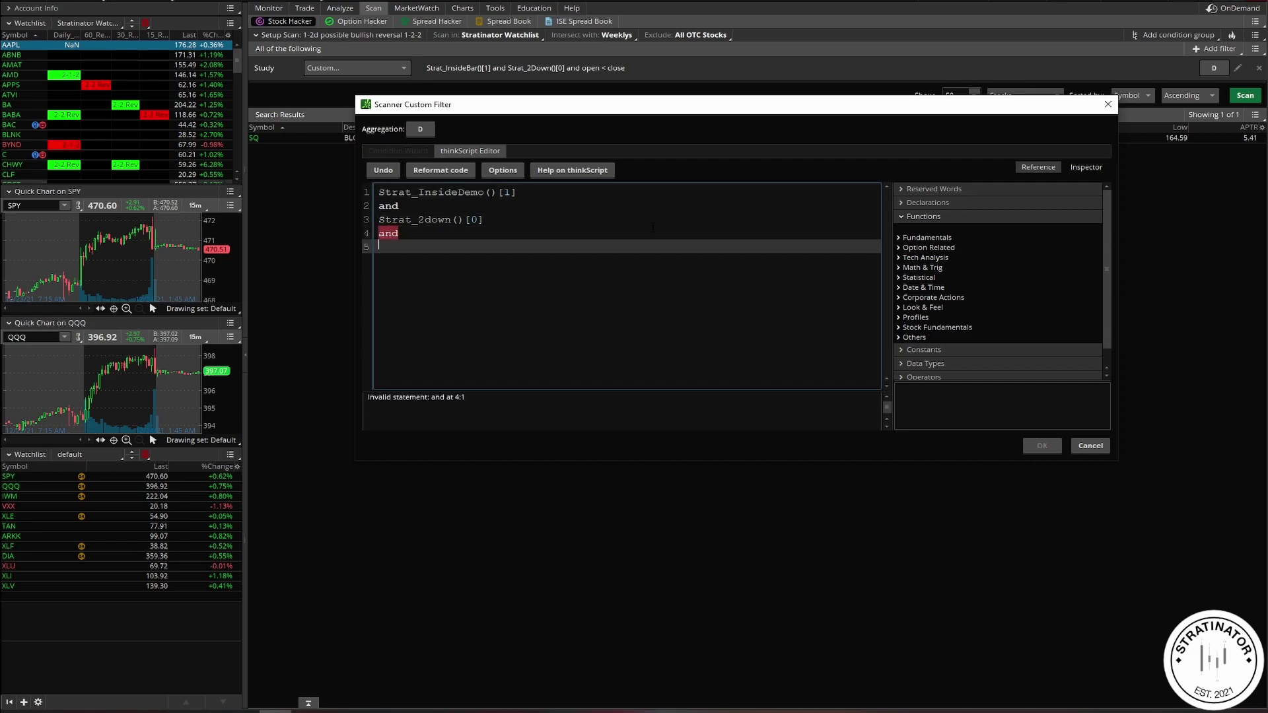
pyautogui.write('close[]0')
pyautogui.press('BackSpace')
pyautogui.press('BackSpace')
pyautogui.write('0]')
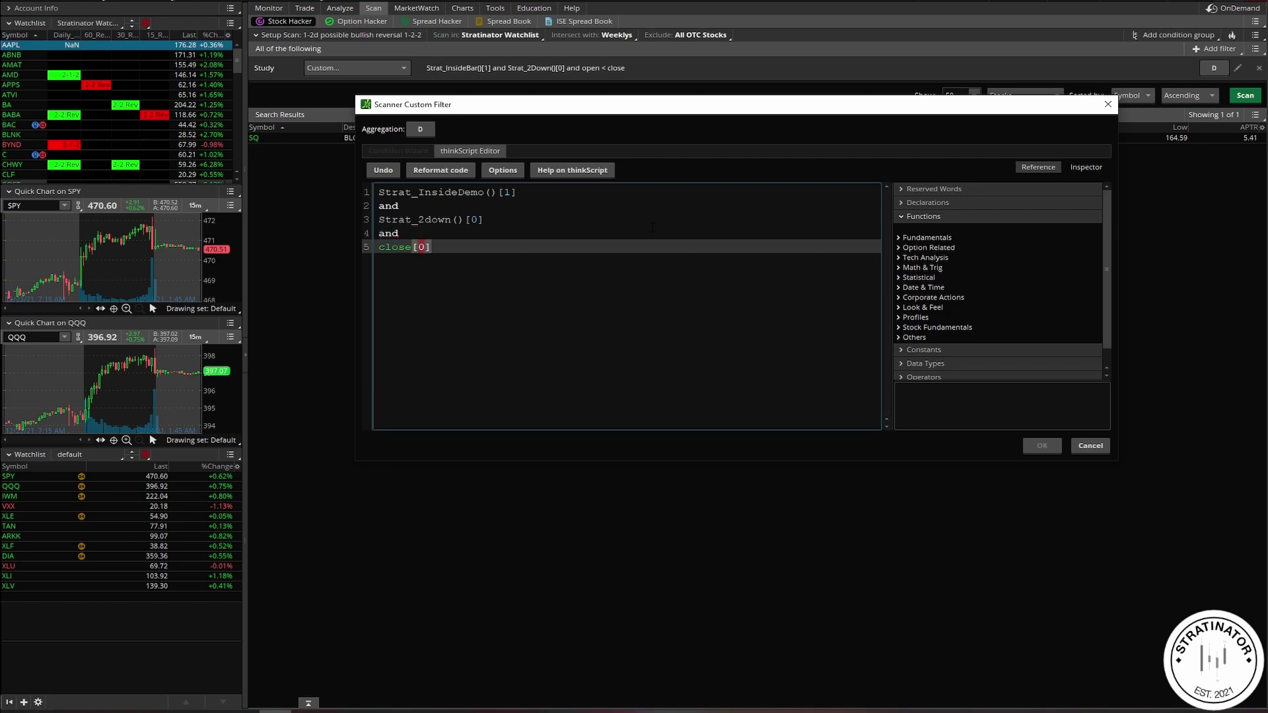
pyautogui.write(' > open[0]')
pyautogui.click(451, 247)
pyautogui.moveTo(437, 248); pyautogui.dragTo(412, 248)
pyautogui.click(531, 258)
# Step: Apply the edited filter code and browse the scan-in list without changing it
pyautogui.click(1036, 446)
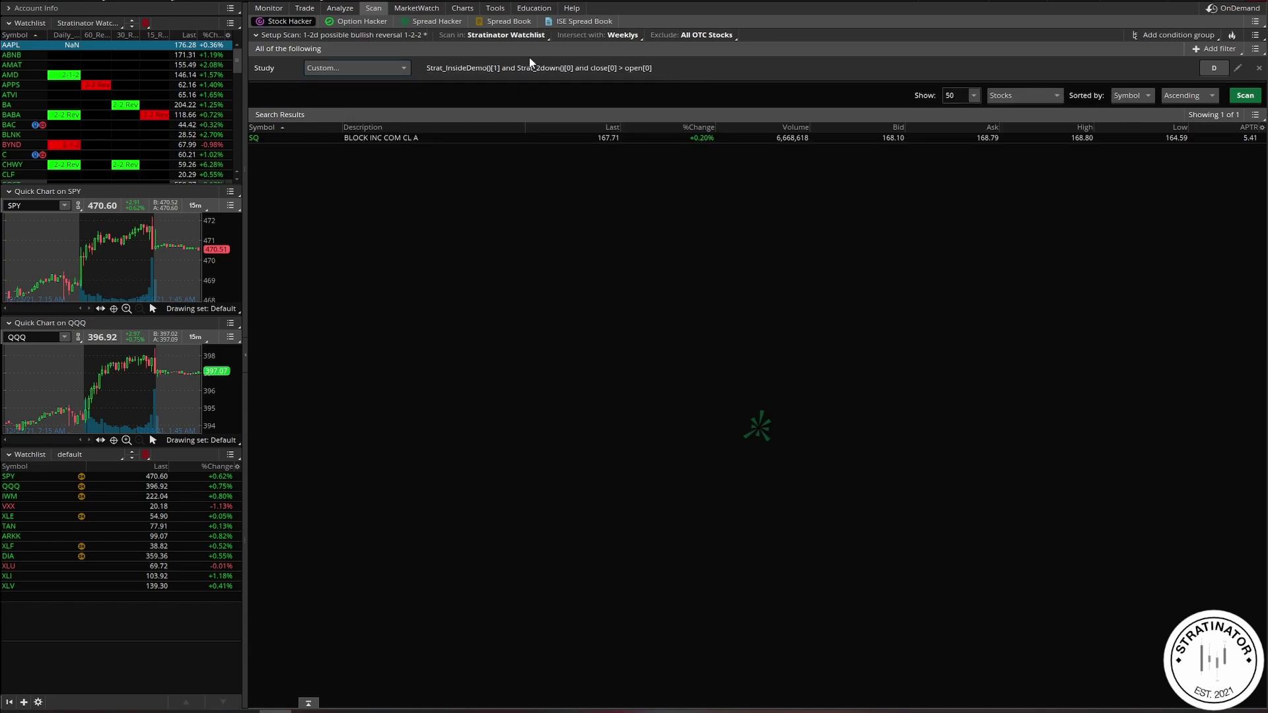
pyautogui.click(481, 37)
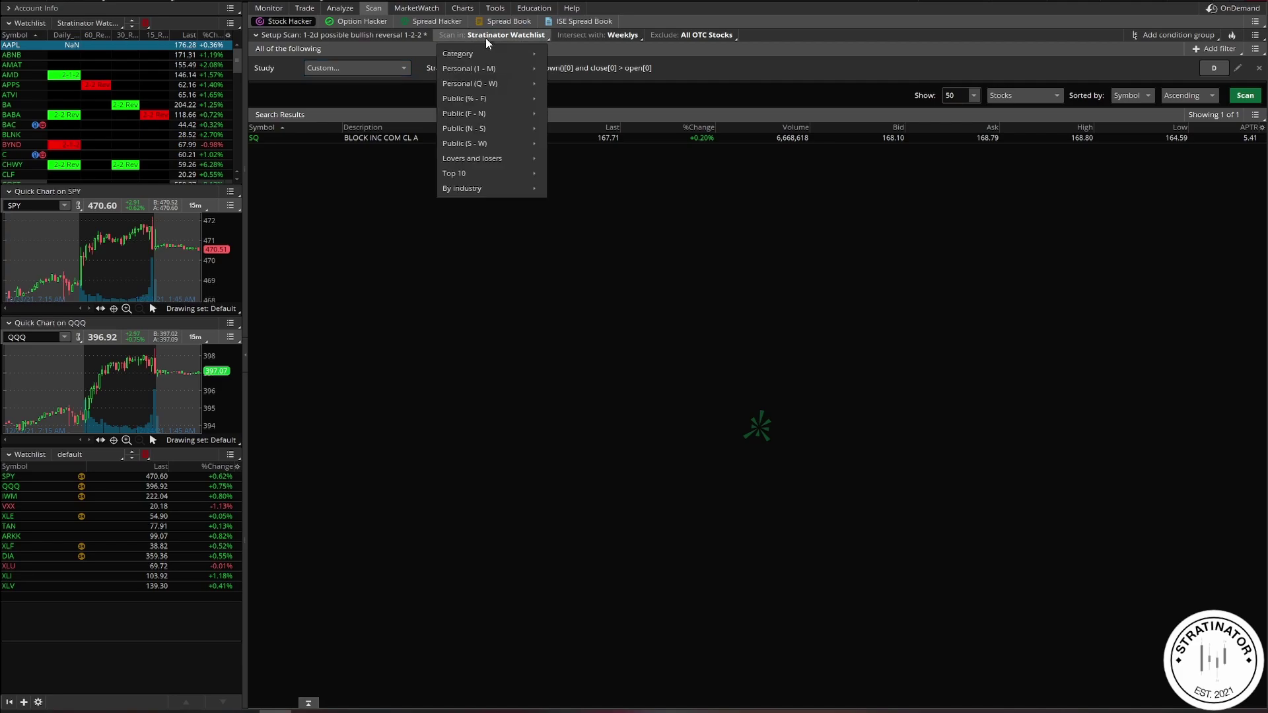
pyautogui.click(485, 38)
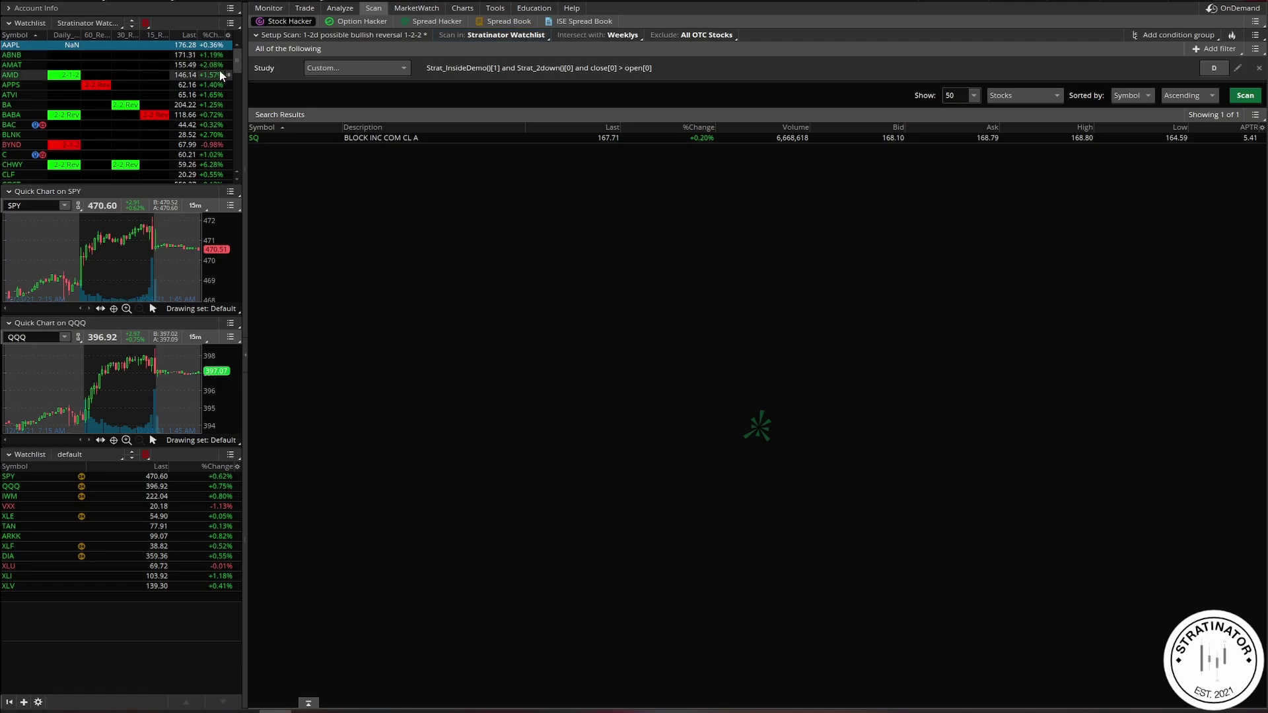
pyautogui.scroll(-3, 220, 69)
pyautogui.moveTo(237, 78); pyautogui.dragTo(239, 48)
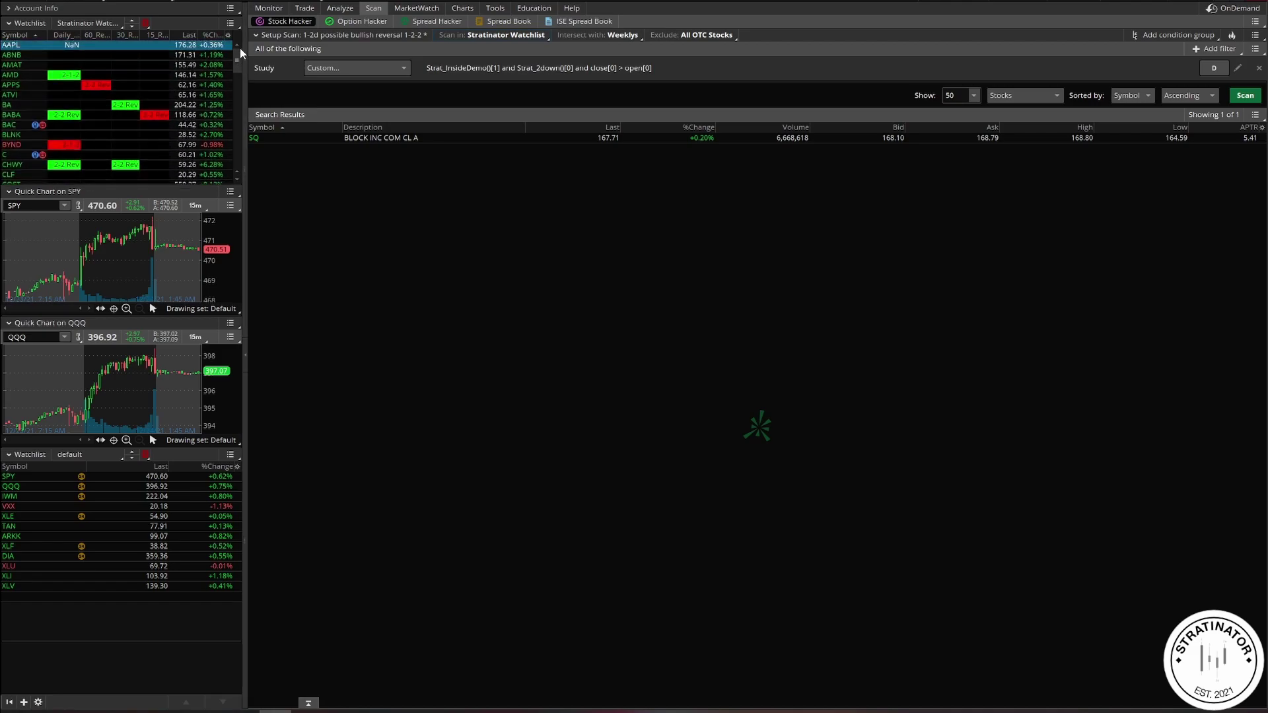
pyautogui.click(511, 37)
pyautogui.moveTo(506, 144)
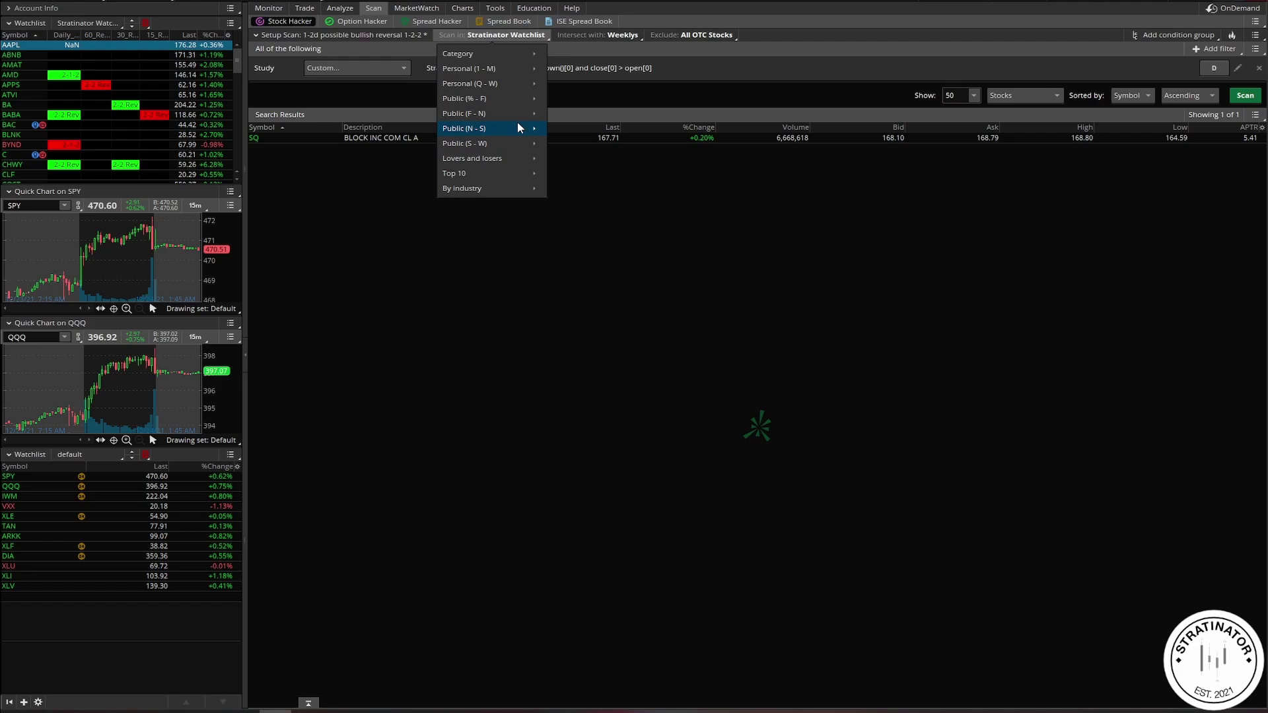
pyautogui.moveTo(521, 117)
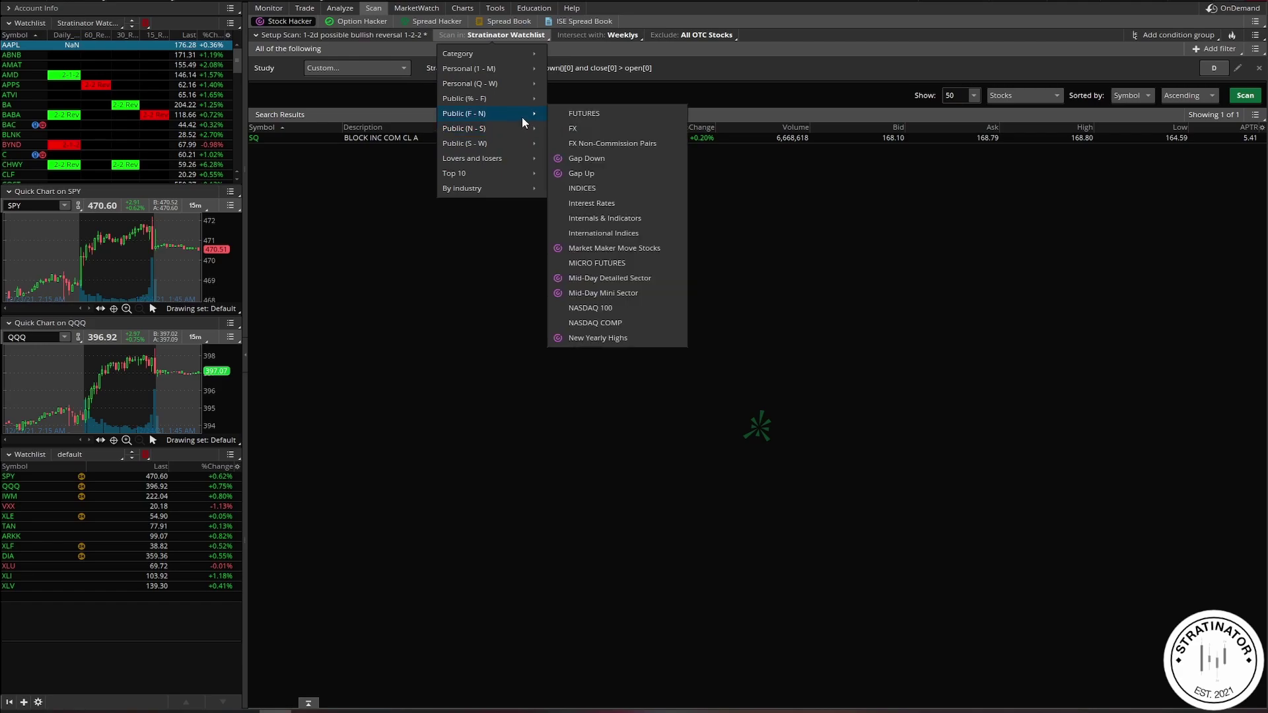
pyautogui.press('Escape')
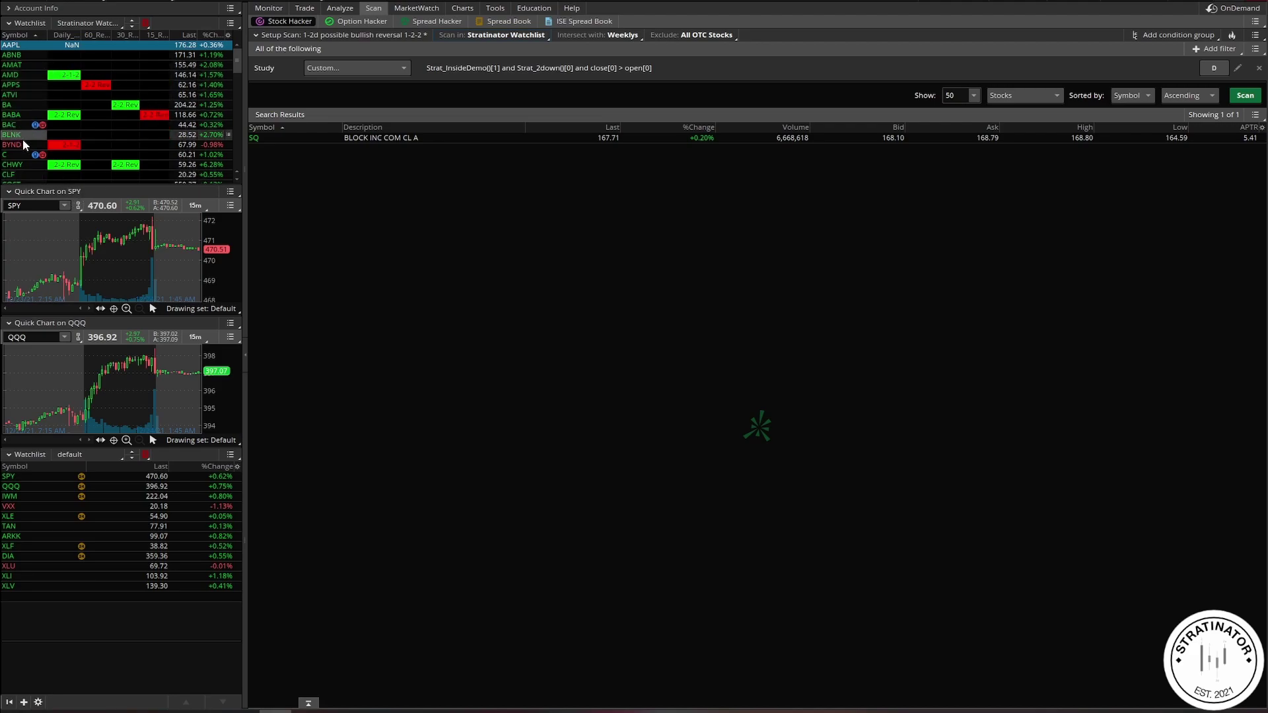
pyautogui.click(495, 36)
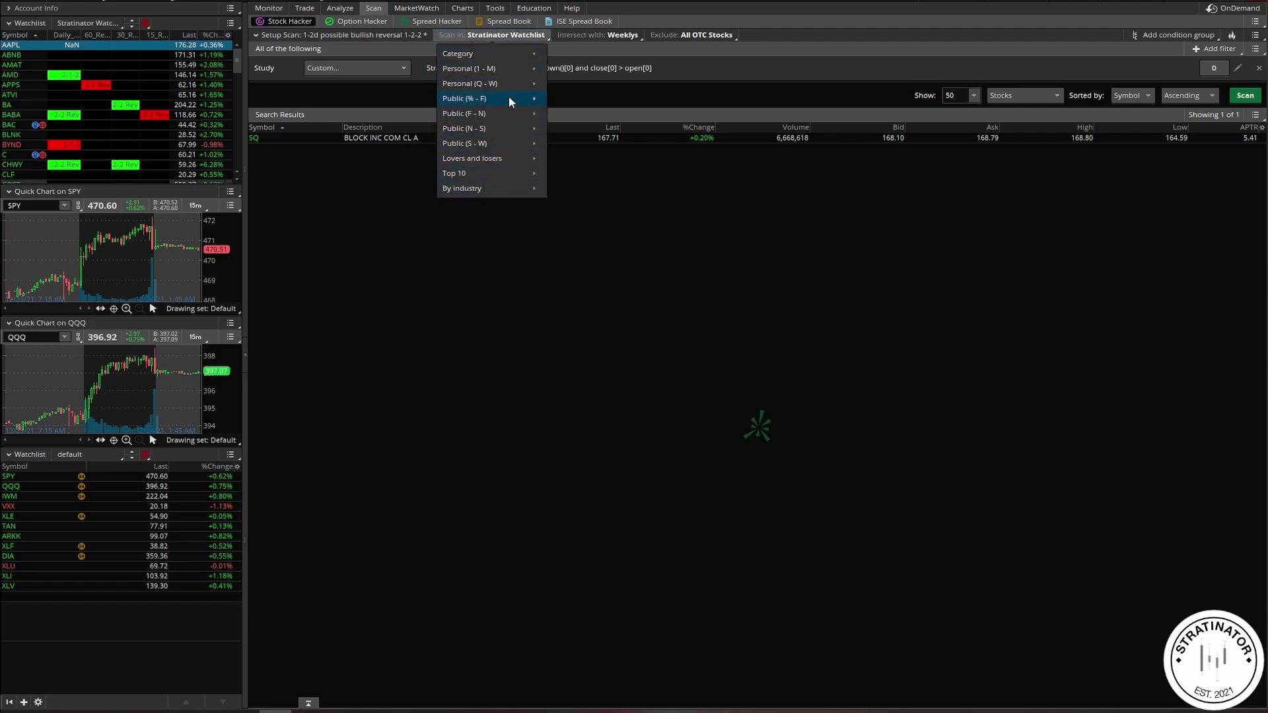
pyautogui.moveTo(510, 69)
pyautogui.click(370, 184)
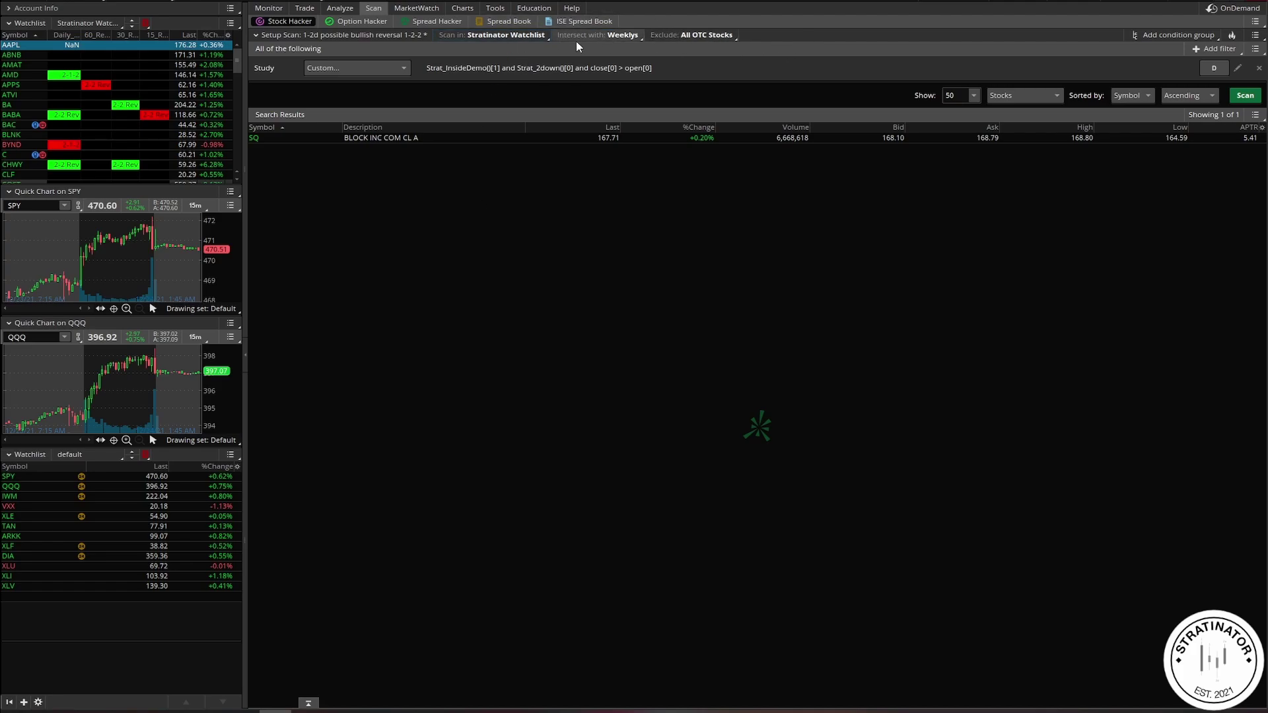
# Step: Switch aggregation to Week and rerun the scan, returning BABA, DLTR, PYPL and QQQ
pyautogui.click(1244, 95)
pyautogui.click(1213, 70)
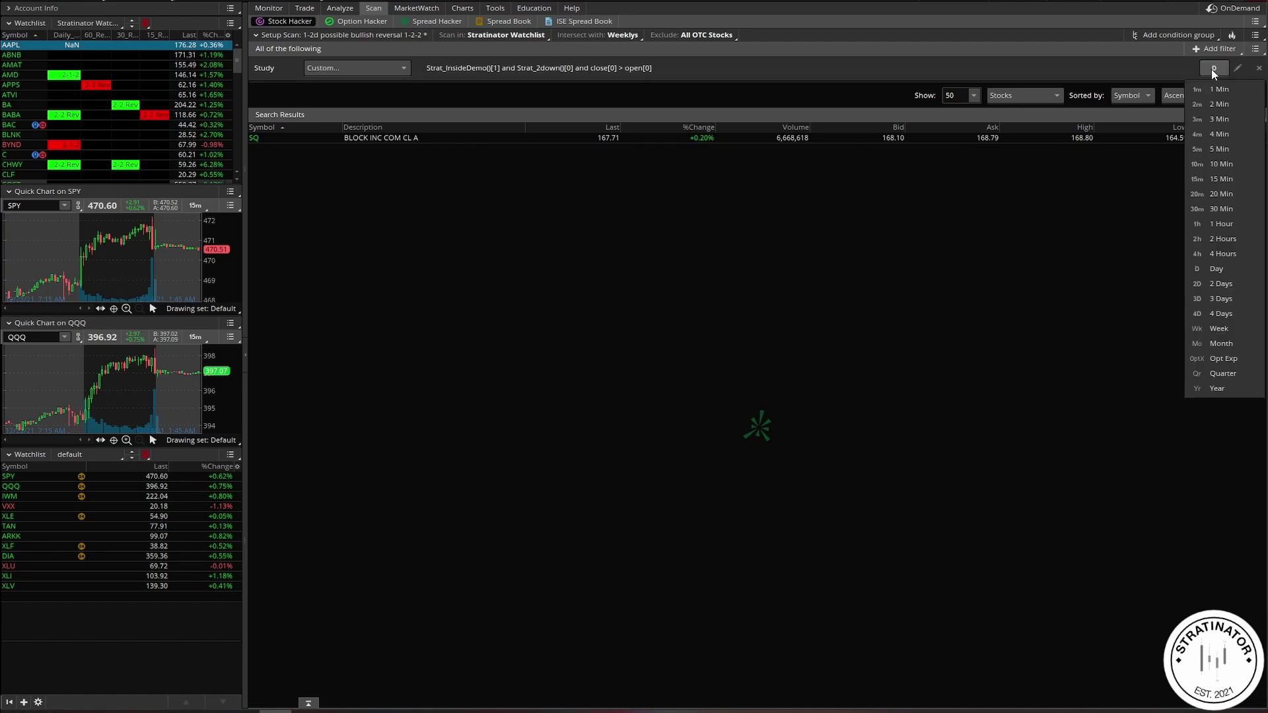
pyautogui.click(1228, 330)
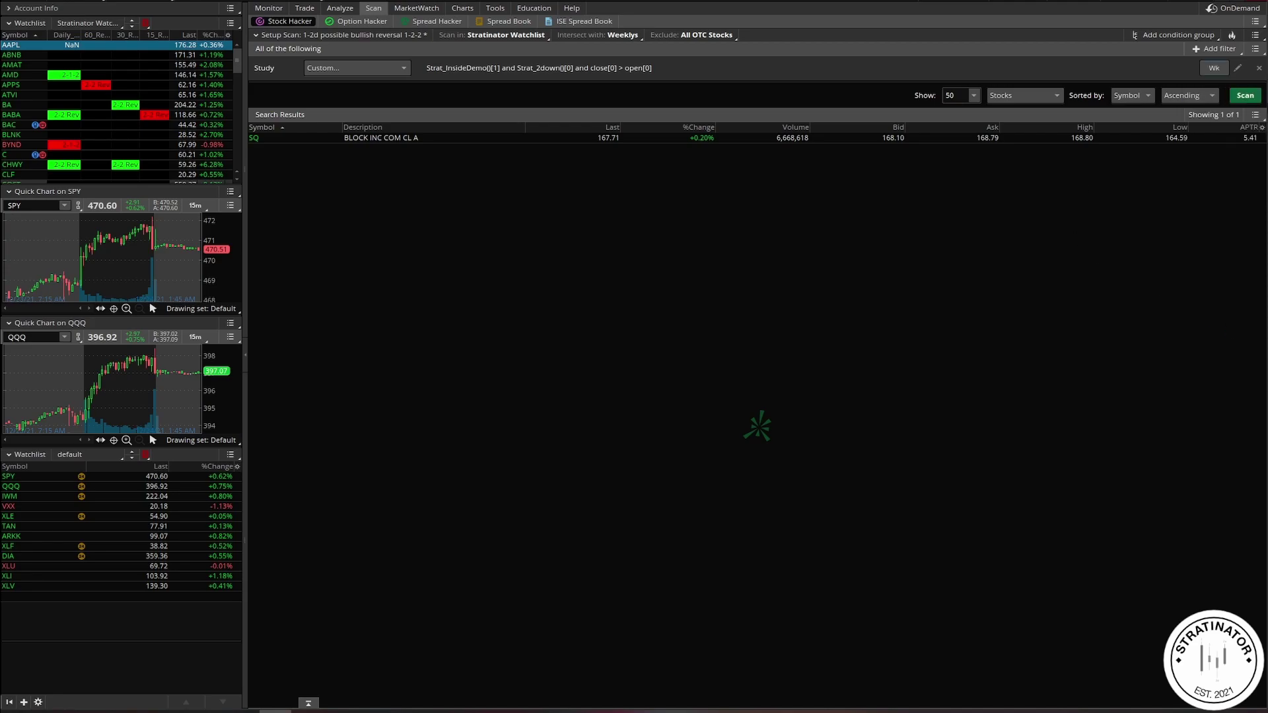
pyautogui.click(1244, 96)
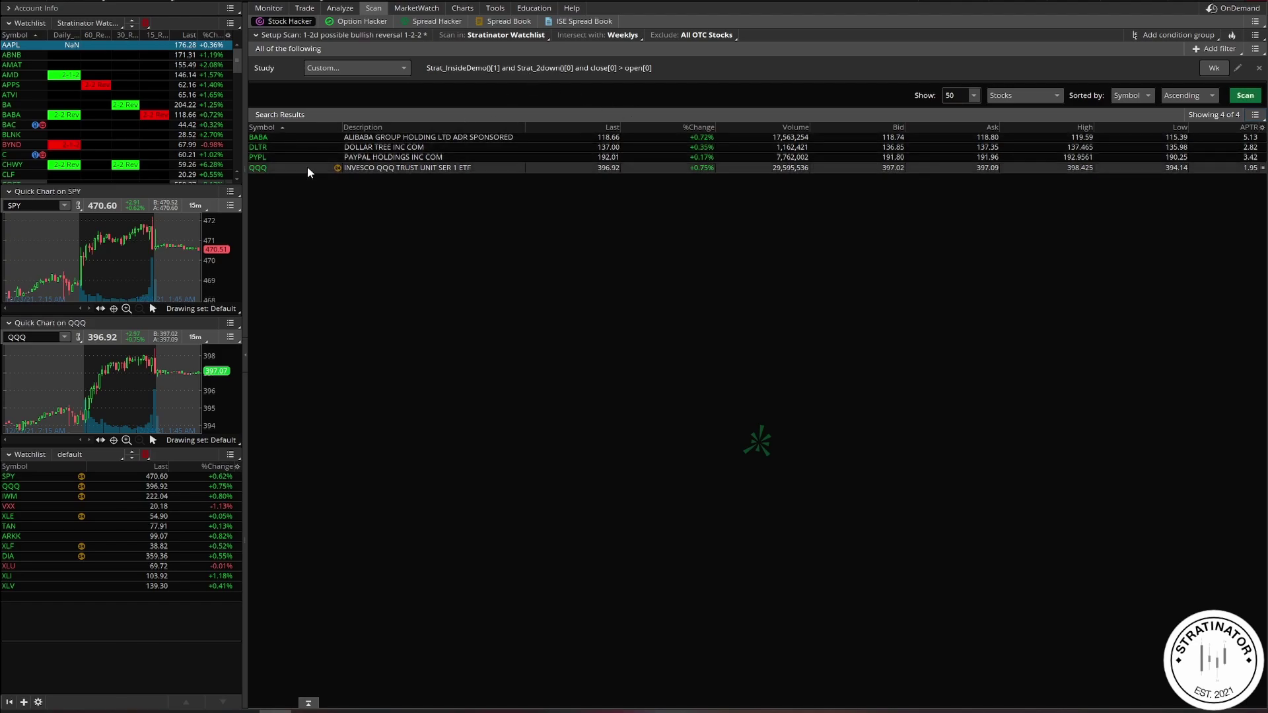
# Step: Load PYPL into the chart grid and remove all drawings from its weekly chart
pyautogui.click(463, 8)
pyautogui.click(294, 36)
pyautogui.write('PYPL')
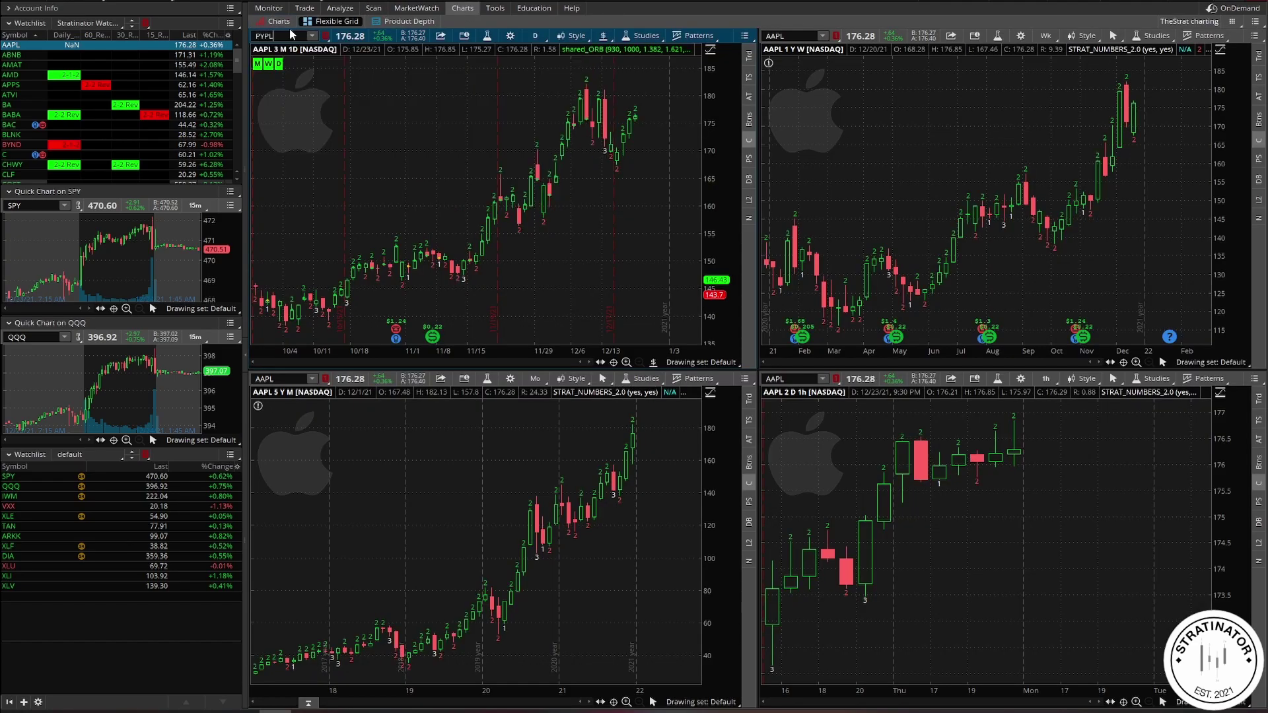
pyautogui.press('Return')
pyautogui.rightClick(1102, 149)
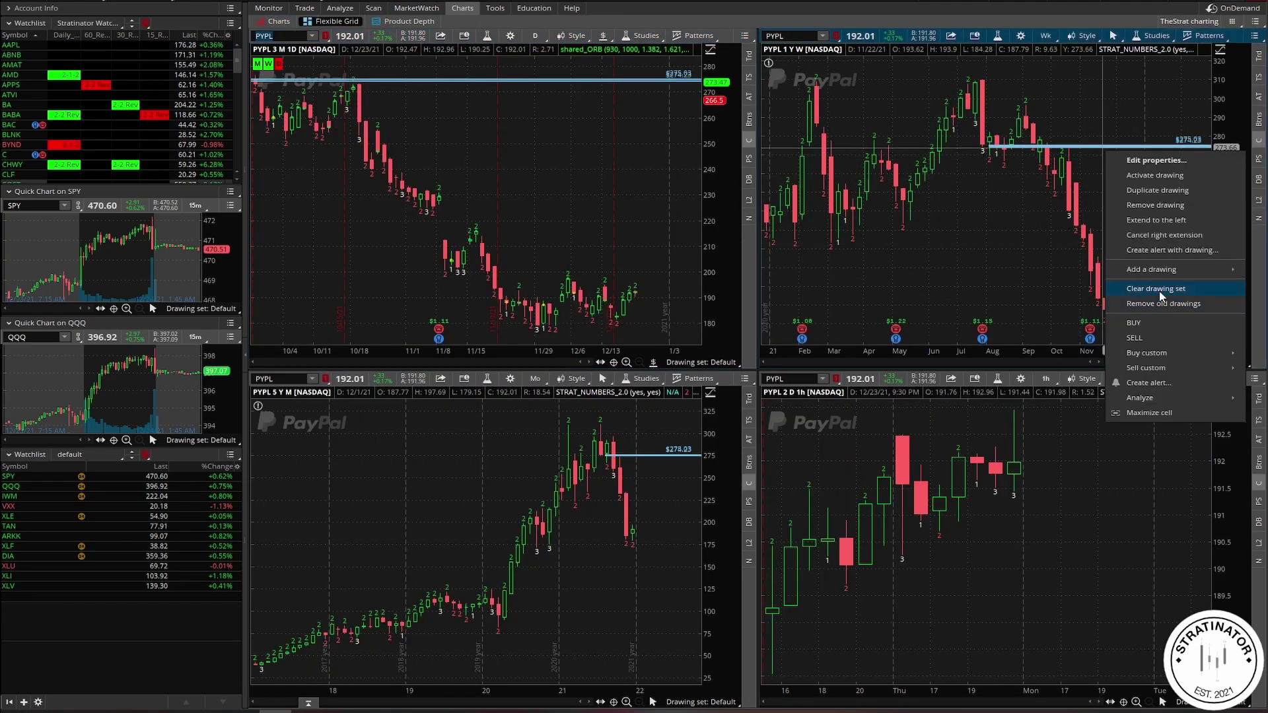
pyautogui.click(1154, 287)
pyautogui.click(675, 50)
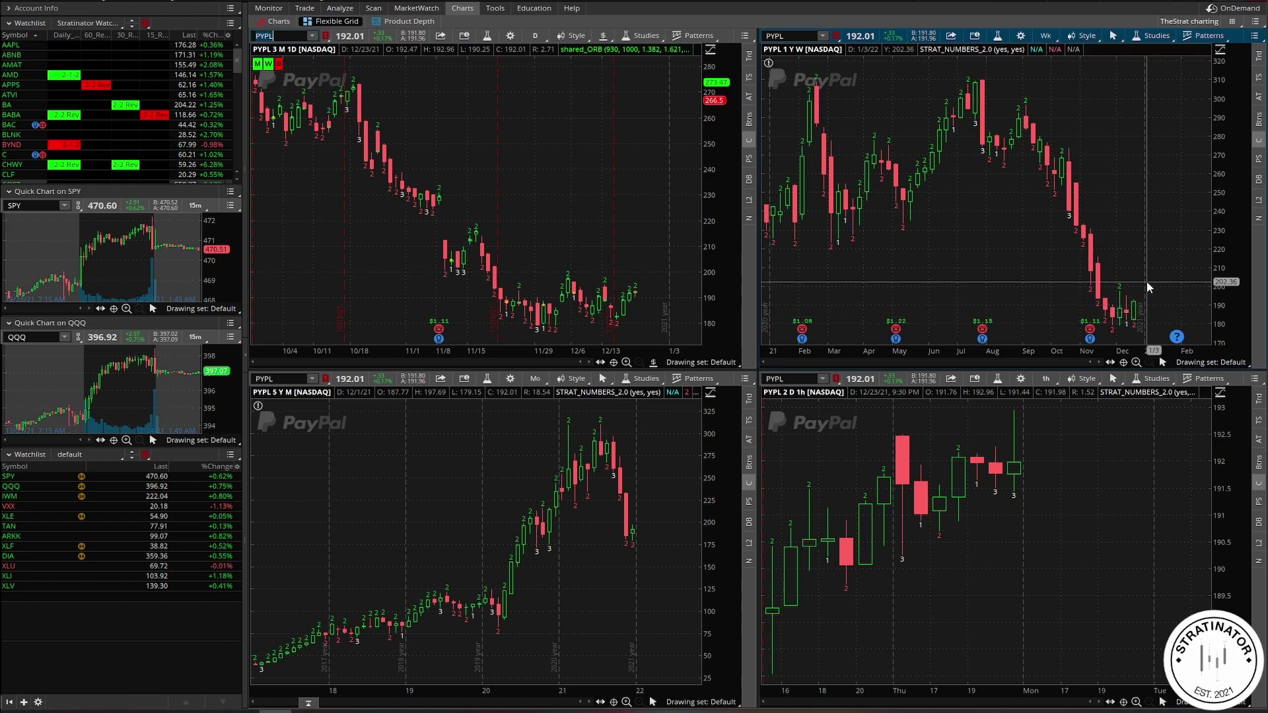
# Step: Return to the scanner and open the custom filter's thinkScript code for review
pyautogui.click(372, 9)
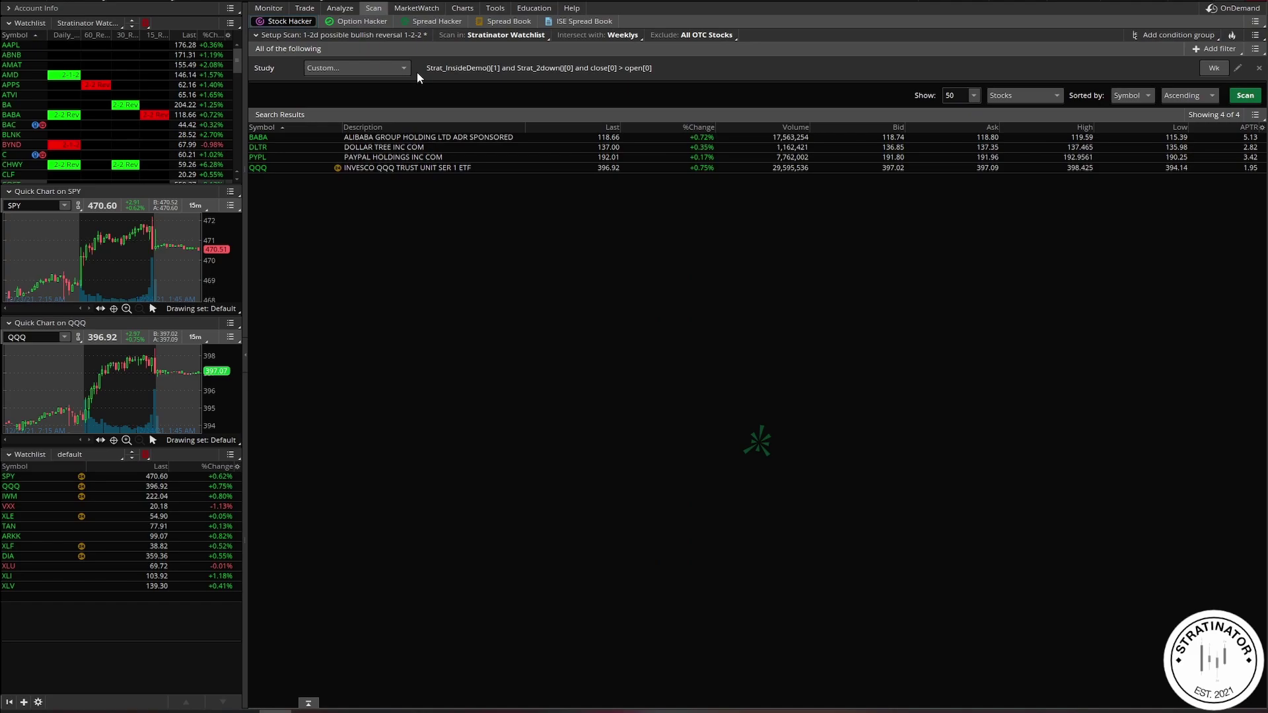
pyautogui.click(360, 69)
pyautogui.press('Escape')
pyautogui.click(1237, 68)
pyautogui.click(611, 42)
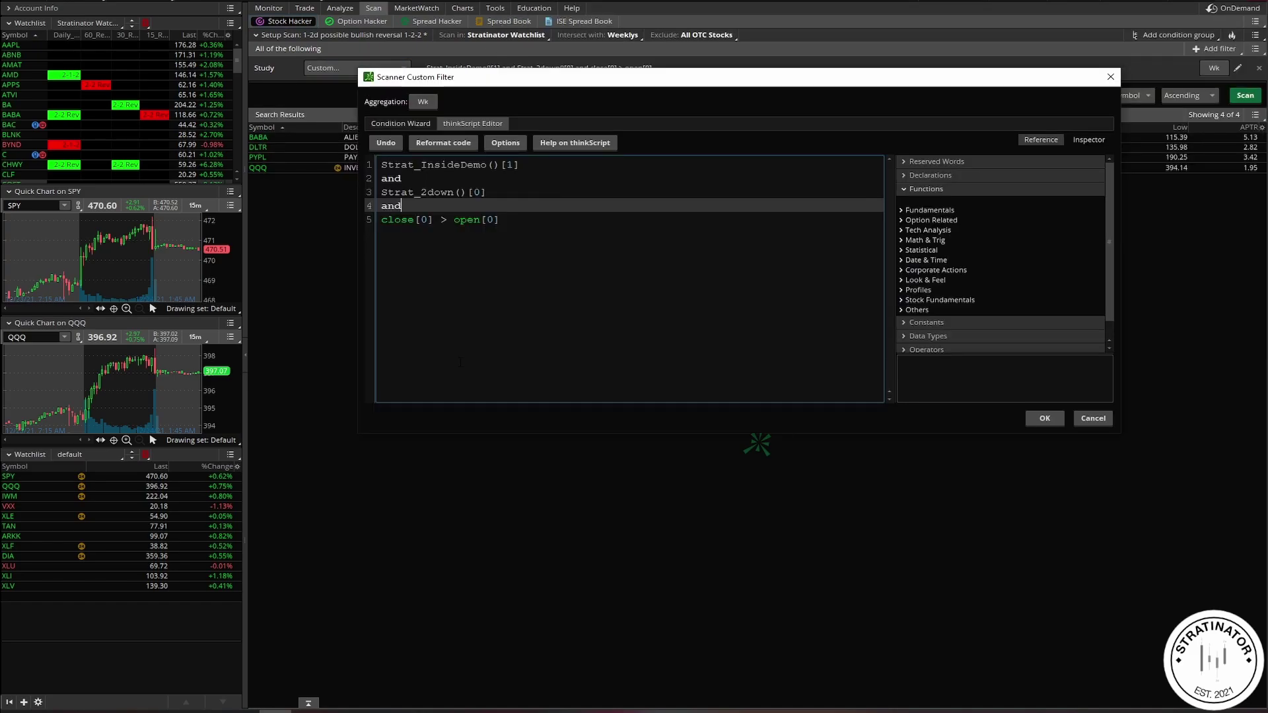
pyautogui.press('Up')
pyautogui.press('Up')
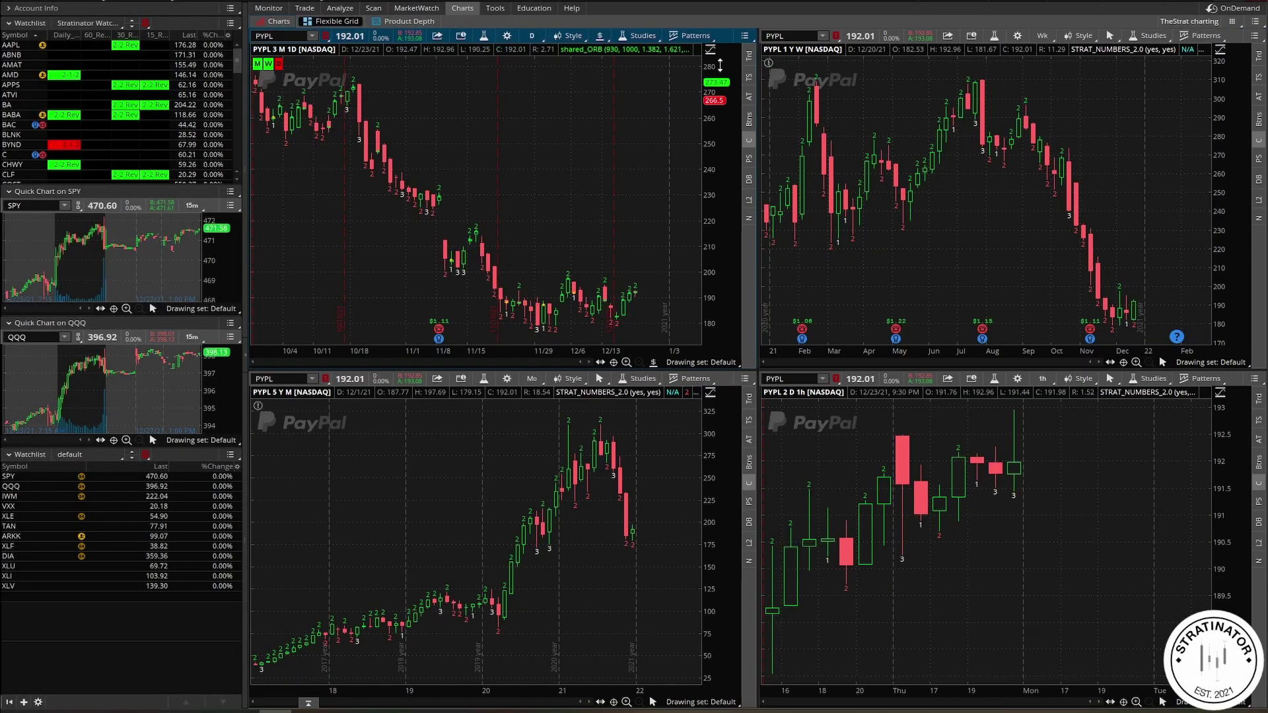
# Step: From Select Patterns, start a new pattern made of two Mixed candles
pyautogui.click(692, 35)
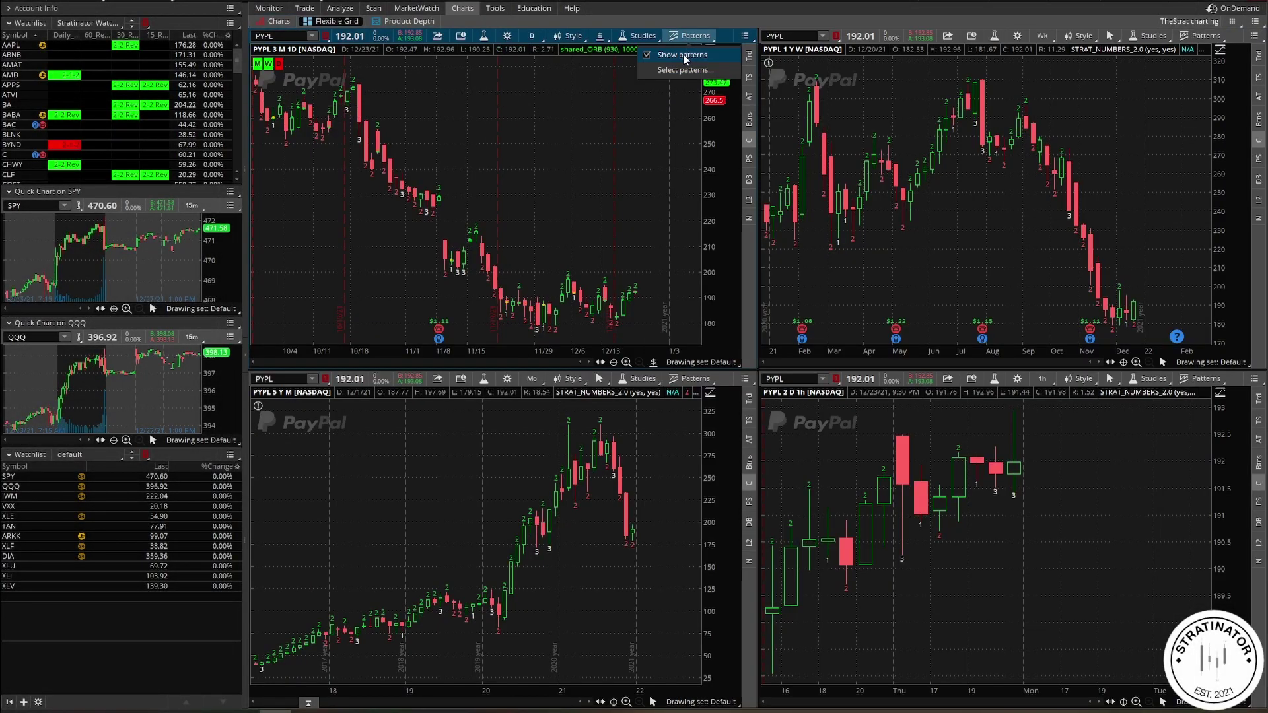
pyautogui.click(683, 70)
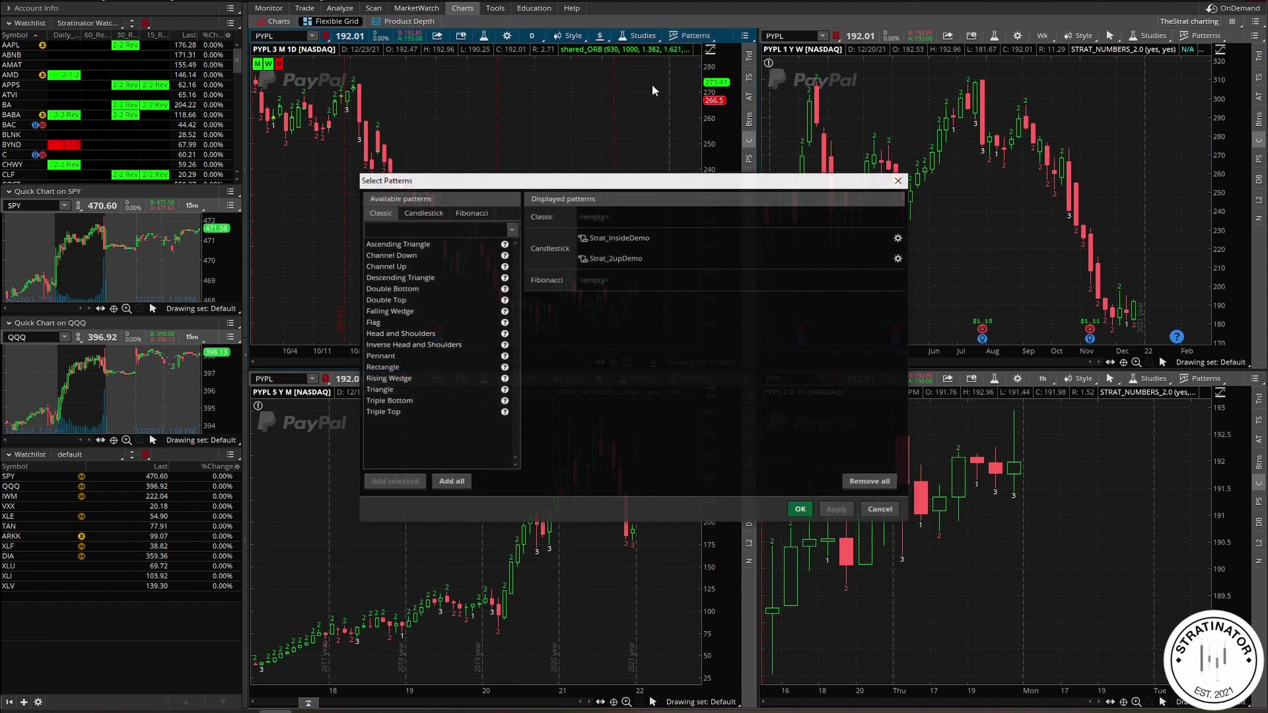
pyautogui.click(454, 481)
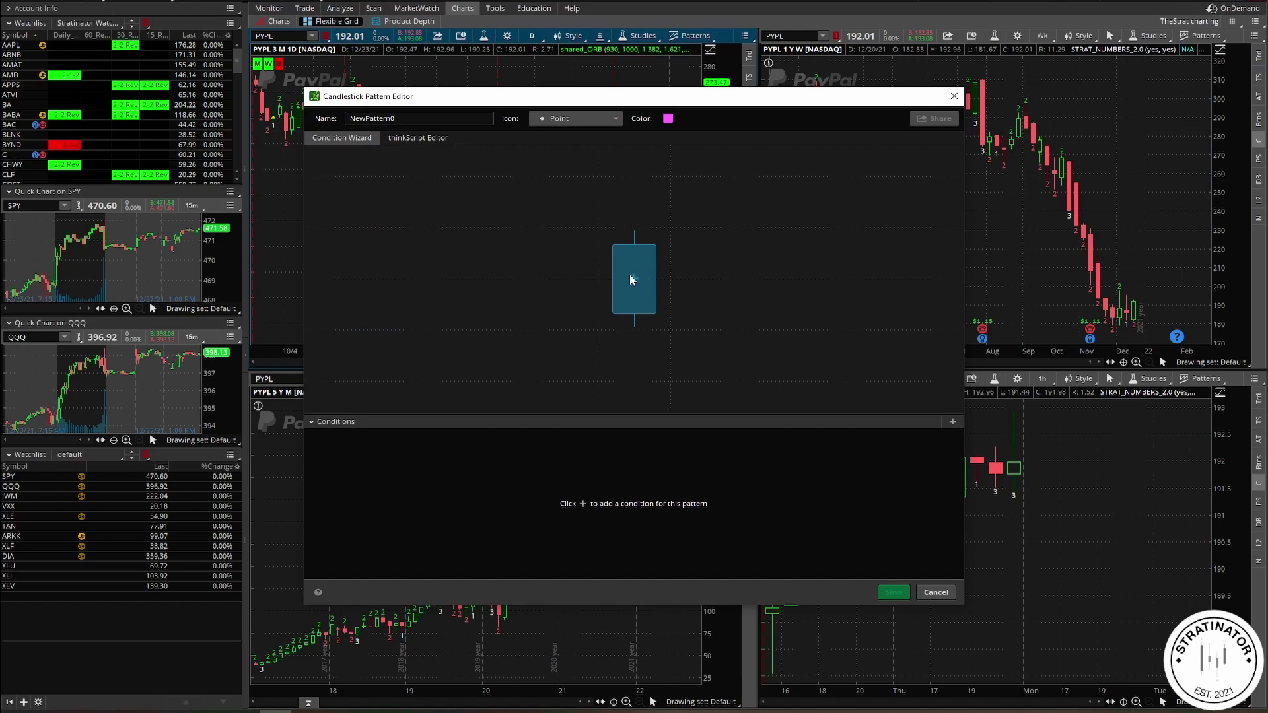
pyautogui.click(629, 275)
pyautogui.click(684, 339)
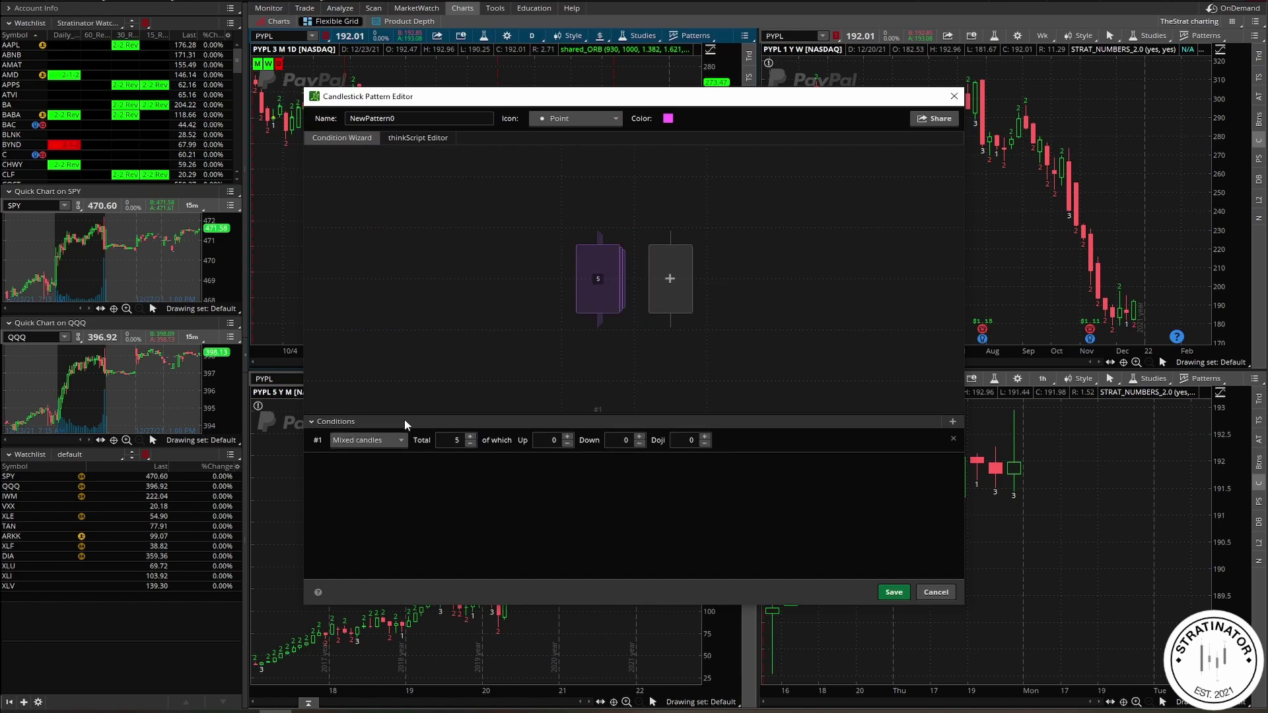
pyautogui.click(670, 278)
pyautogui.click(714, 336)
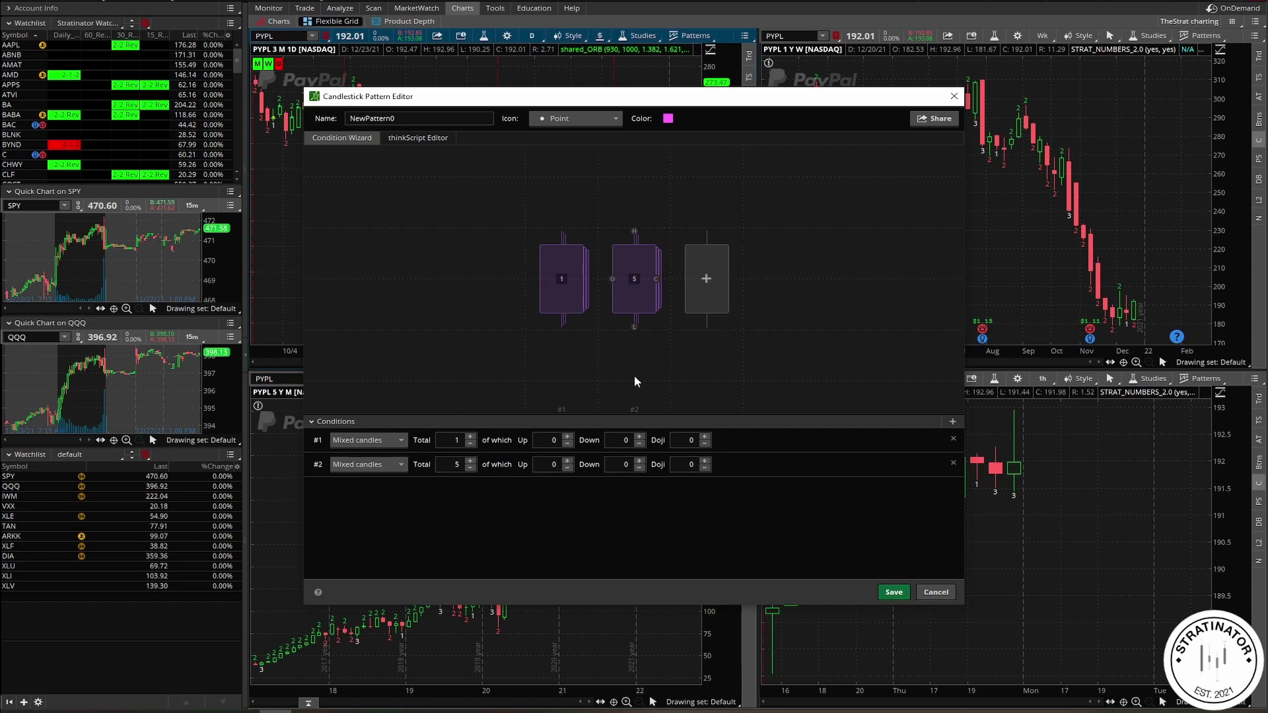
# Step: Connect the candles' highs with Less and their lows with Greater, then close the editor
pyautogui.moveTo(562, 231); pyautogui.dragTo(629, 235)
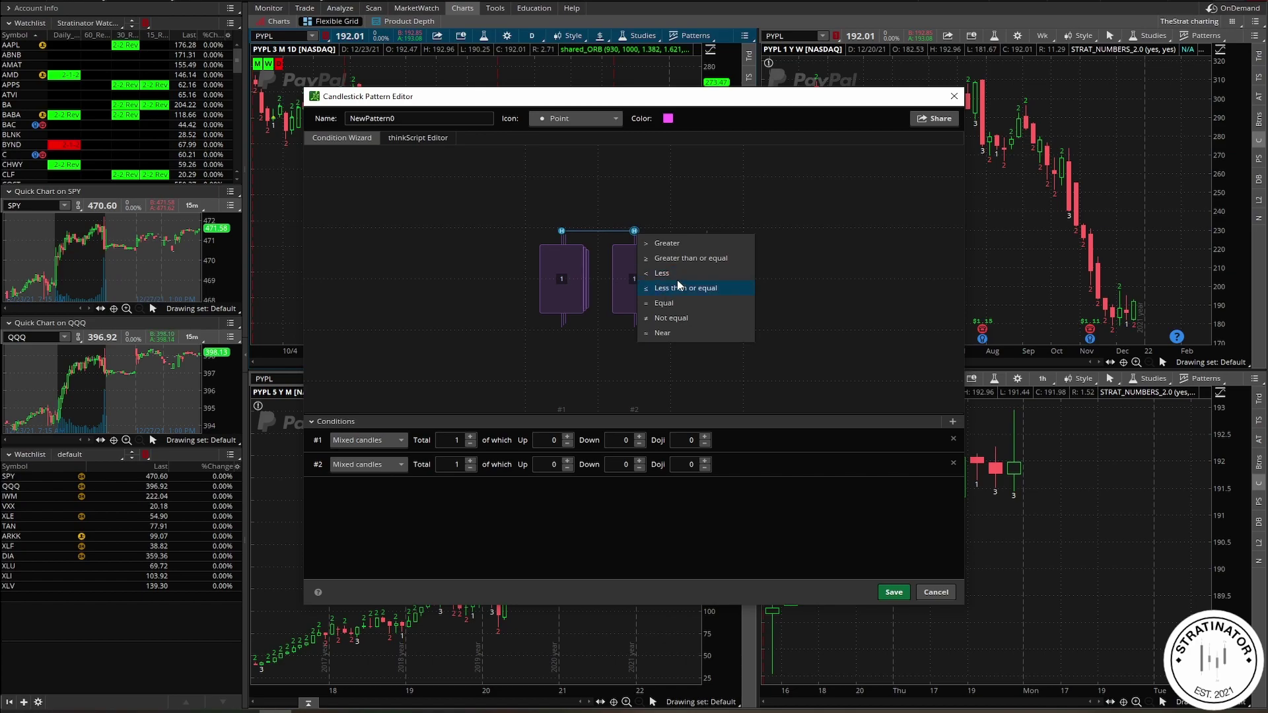
pyautogui.click(682, 278)
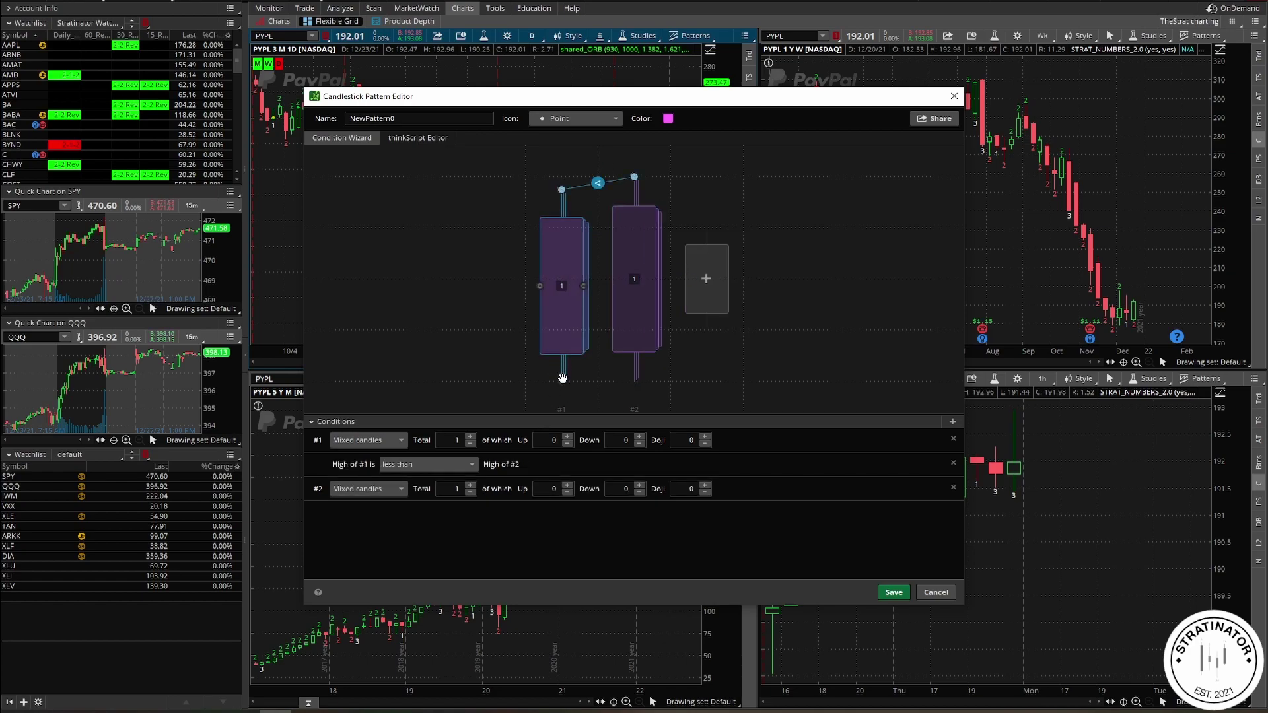
pyautogui.moveTo(562, 381); pyautogui.dragTo(633, 383)
pyautogui.click(662, 424)
pyautogui.click(598, 375)
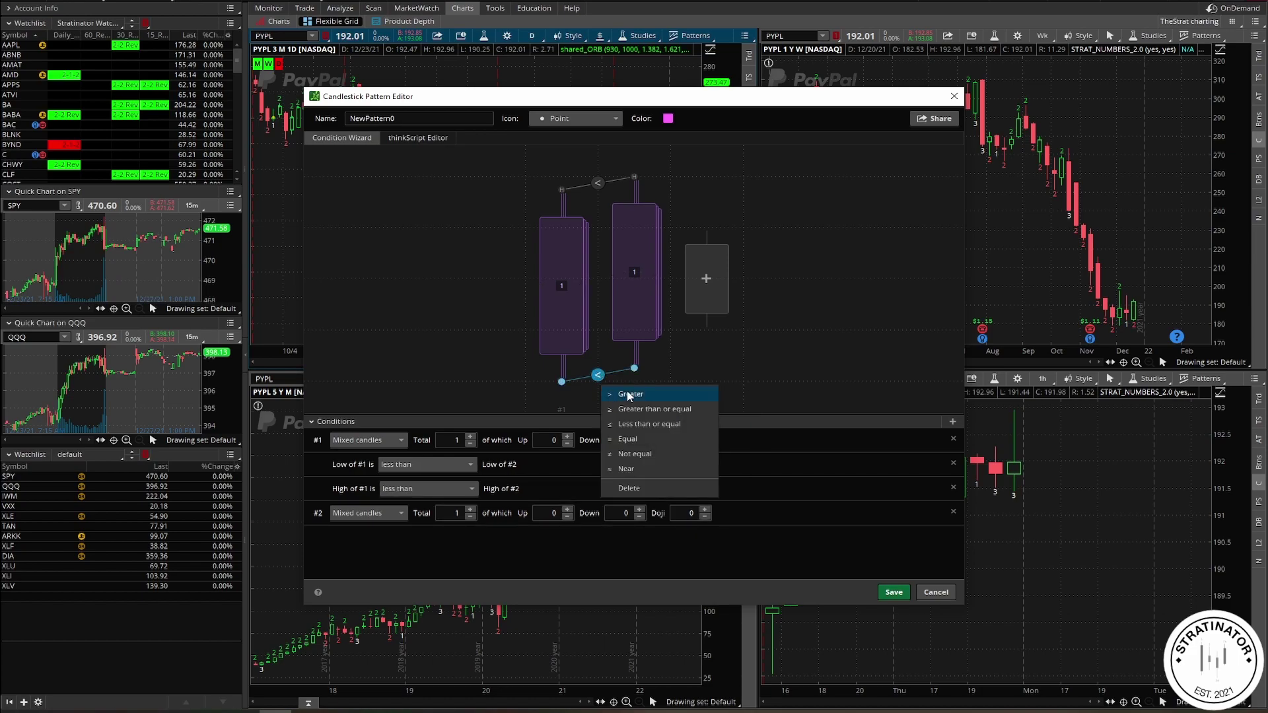
pyautogui.click(631, 394)
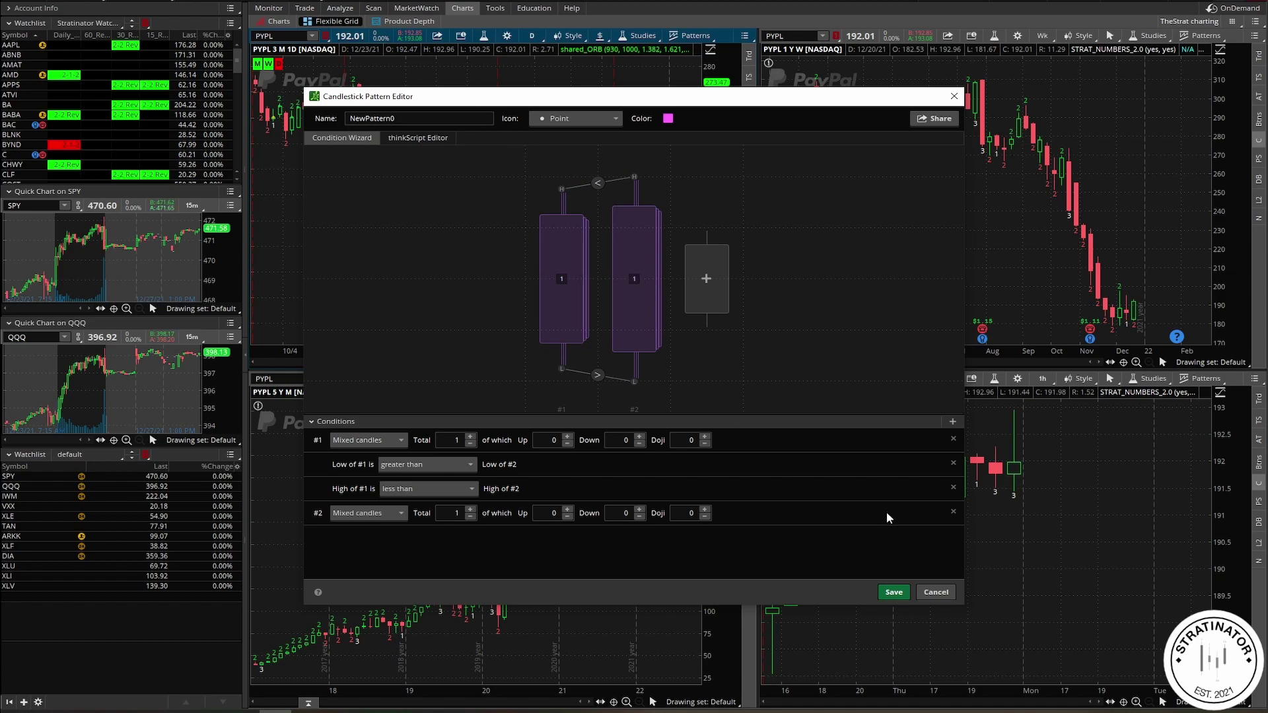
pyautogui.click(933, 592)
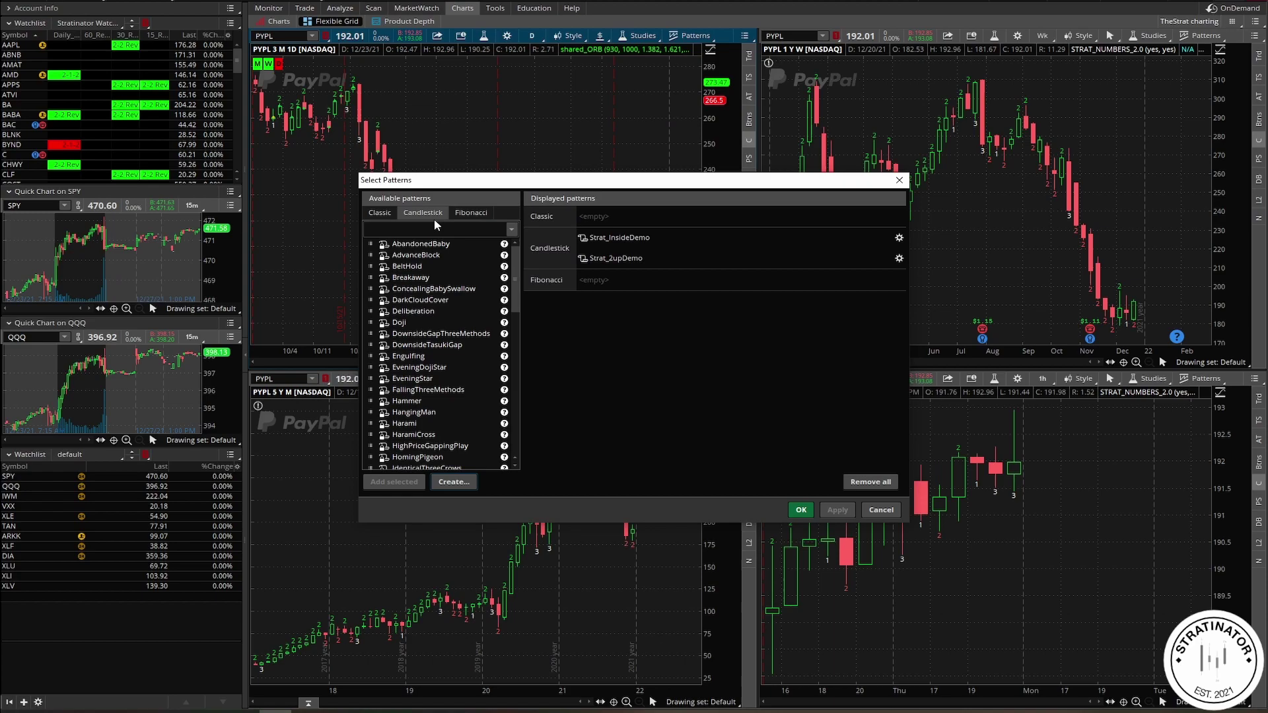
# Step: Open Strat_OutsideBar in the pattern editor and close it without saving
pyautogui.click(423, 300)
pyautogui.click(470, 480)
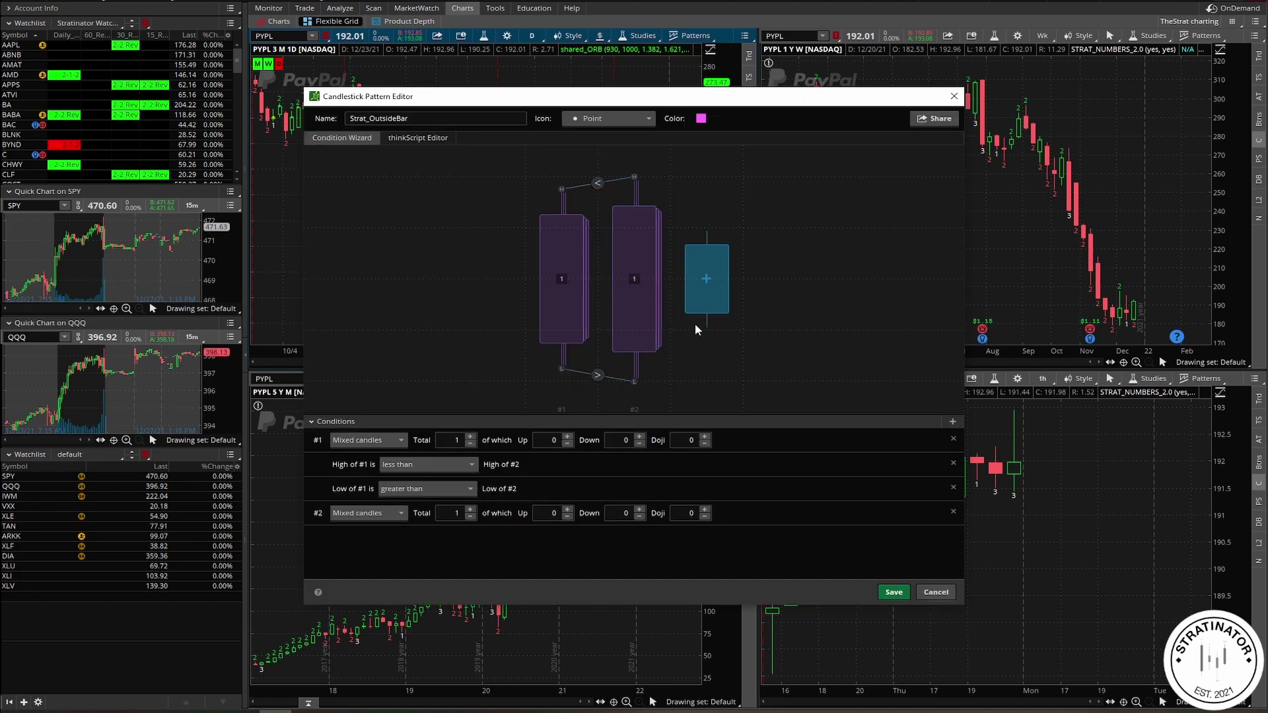
pyautogui.press('Escape')
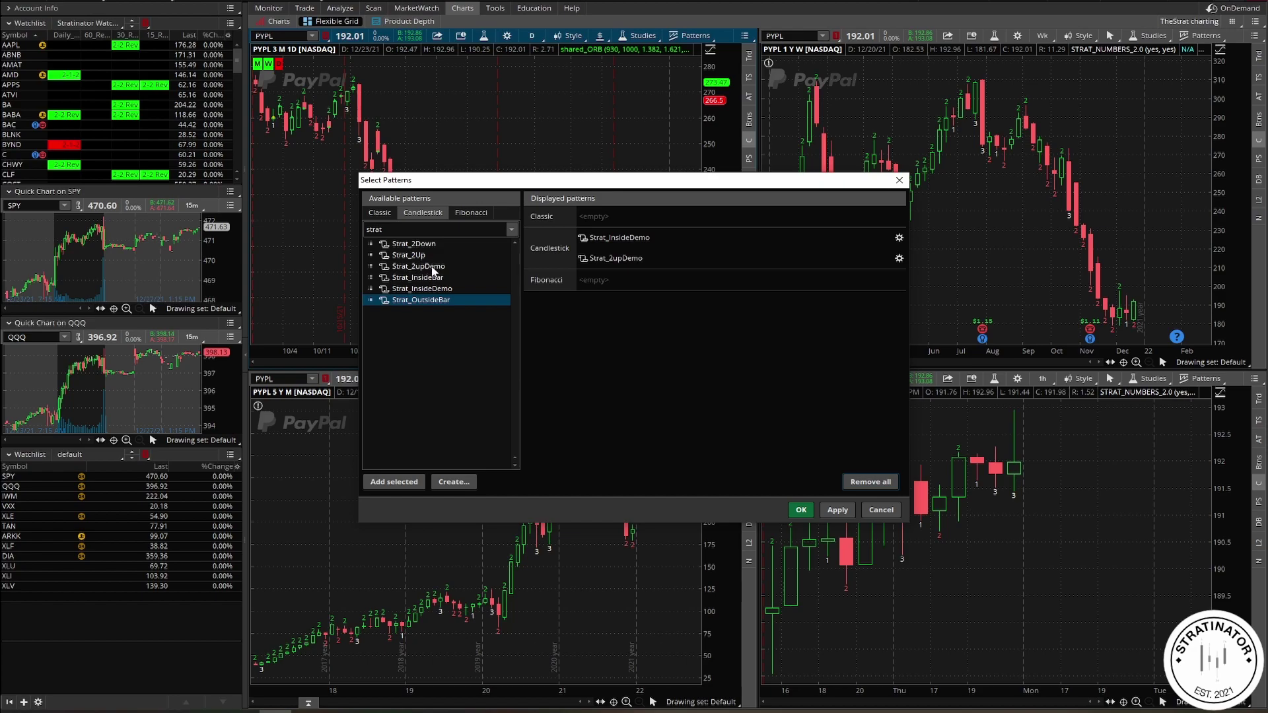
# Step: Review Strat_2Down in the pattern editor, then close the Select Patterns window
pyautogui.rightClick(415, 245)
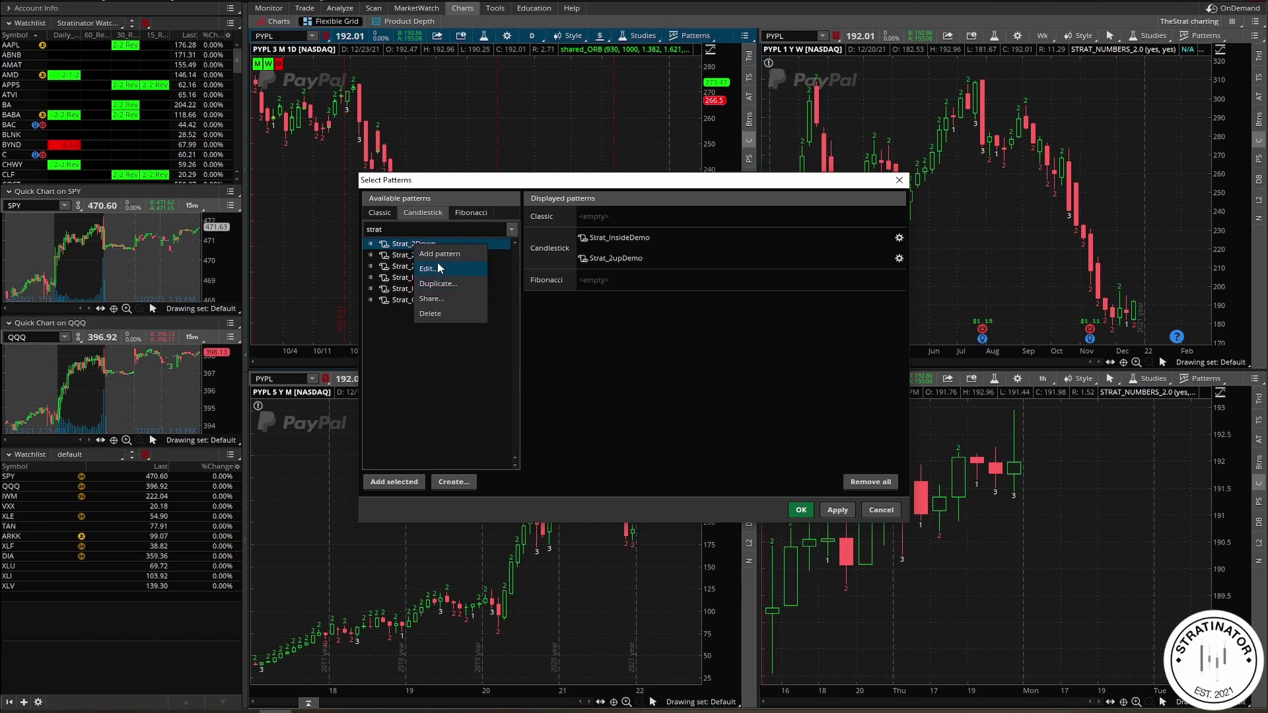
pyautogui.click(428, 269)
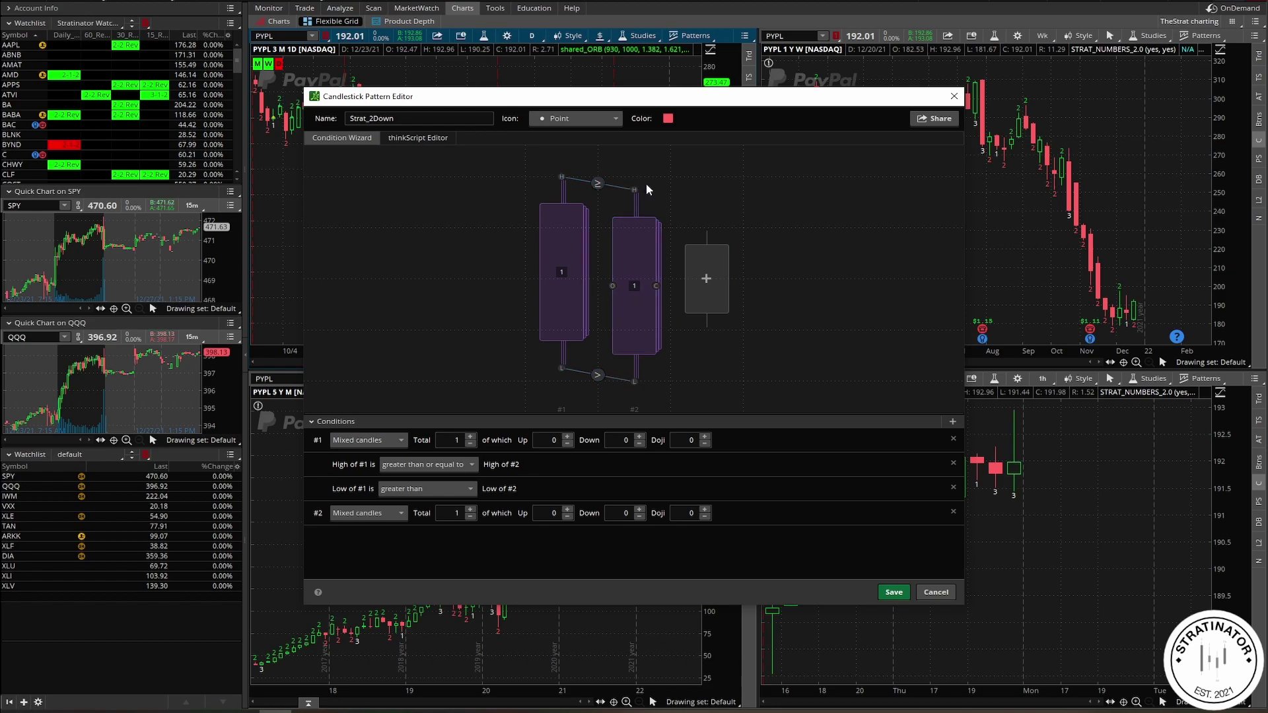
pyautogui.click(894, 591)
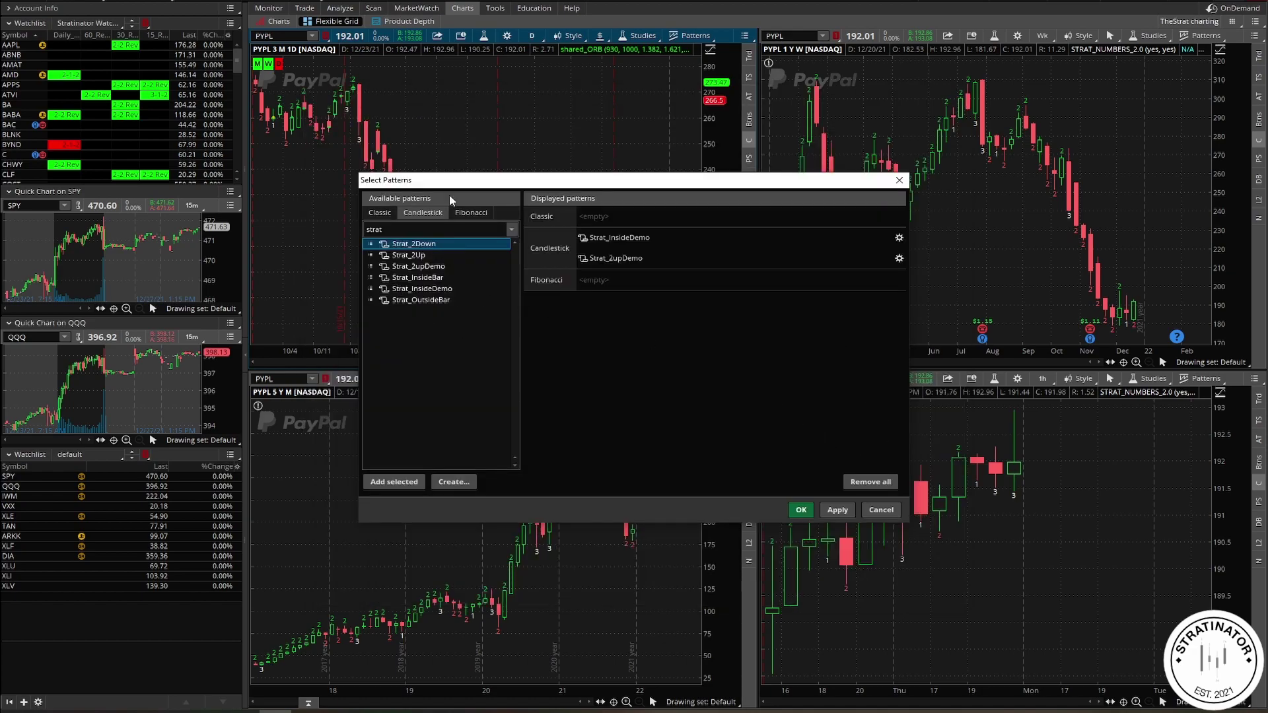
pyautogui.click(881, 515)
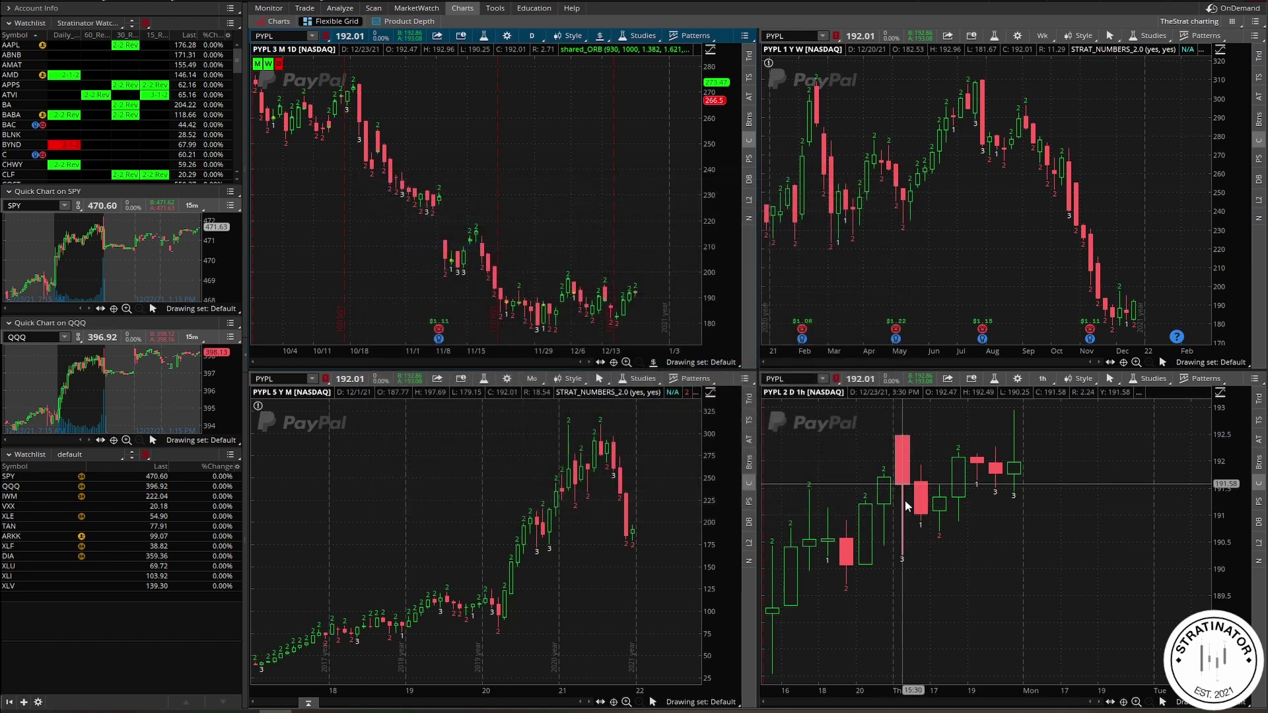
# Step: In Stock Hacker, change the custom filter's aggregation from Wk to D
pyautogui.click(374, 8)
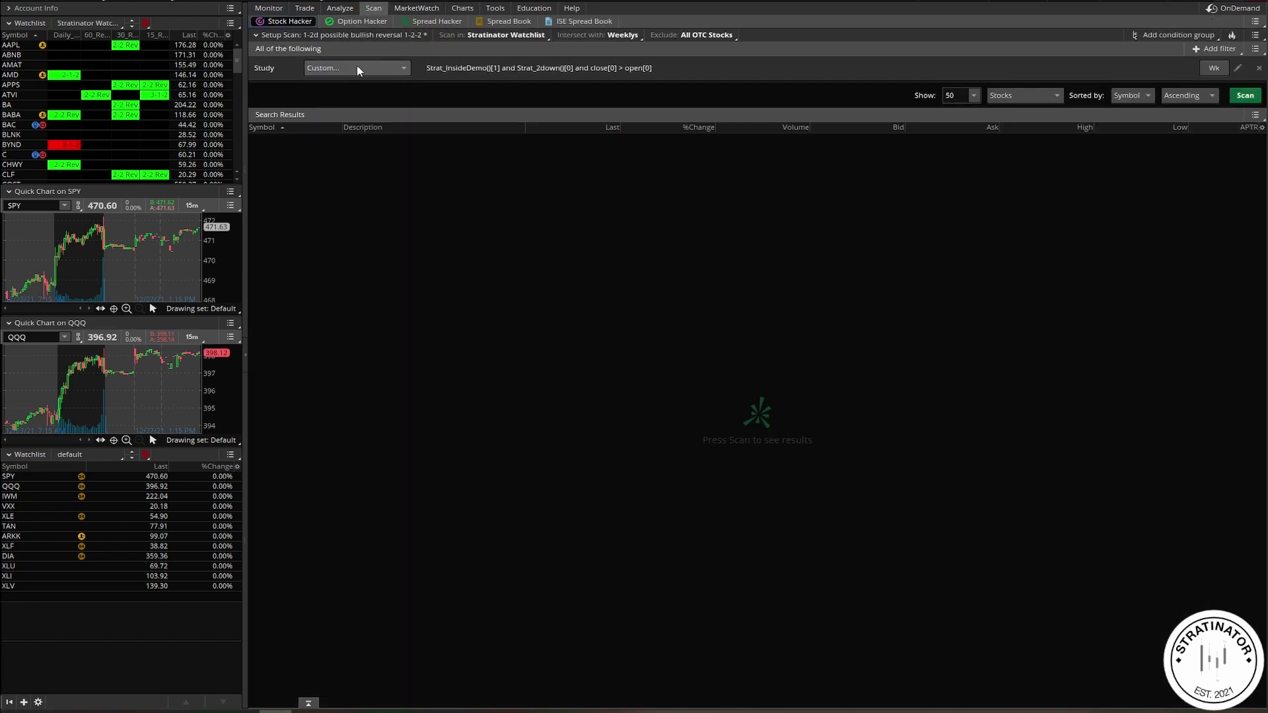
pyautogui.click(1212, 67)
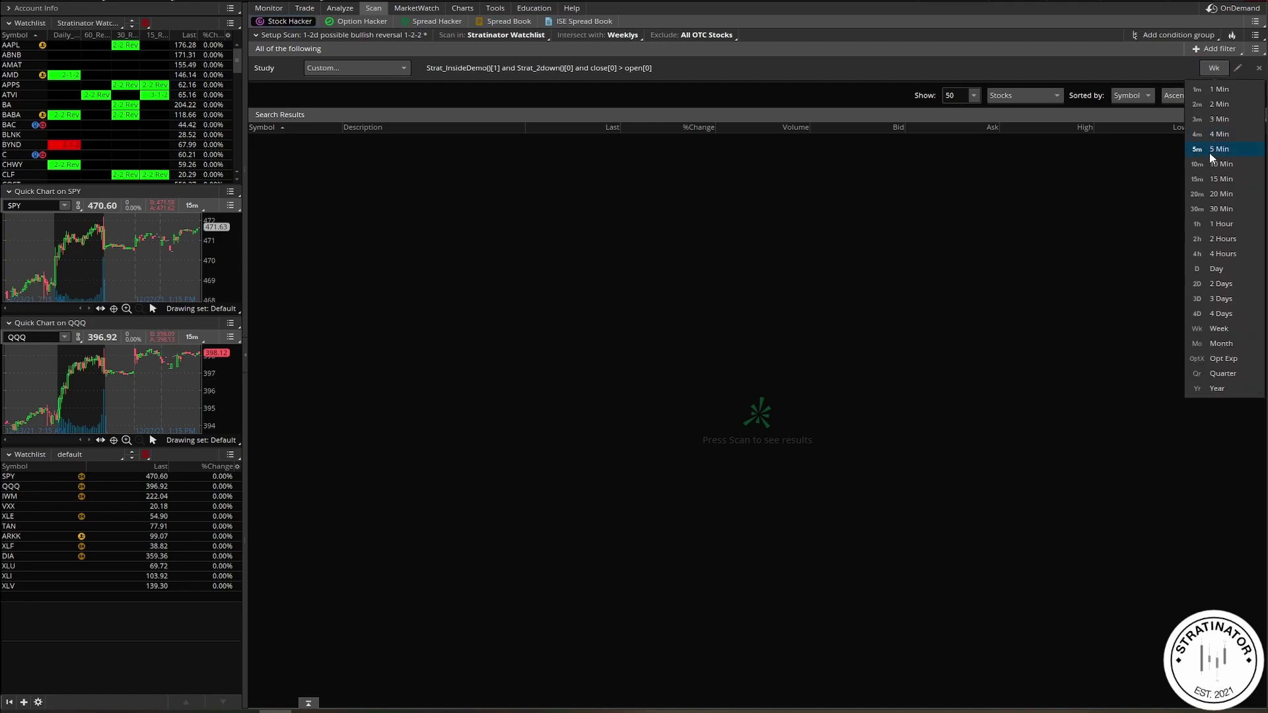
pyautogui.click(1221, 289)
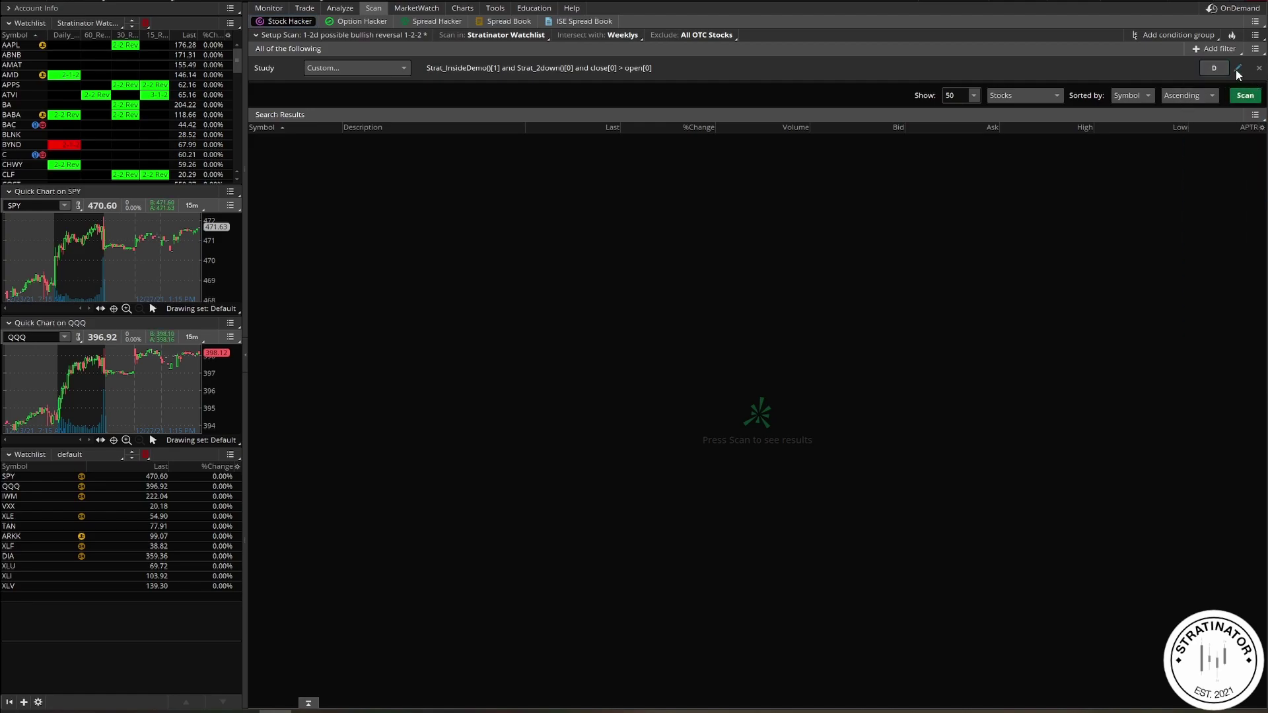
# Step: Replace the filter script with Strat_OutsideBar()[1] and Strat_2Down()[0] and close > open
pyautogui.click(1237, 68)
pyautogui.hotkey('ctrl', 'a')
pyautogui.press('Delete')
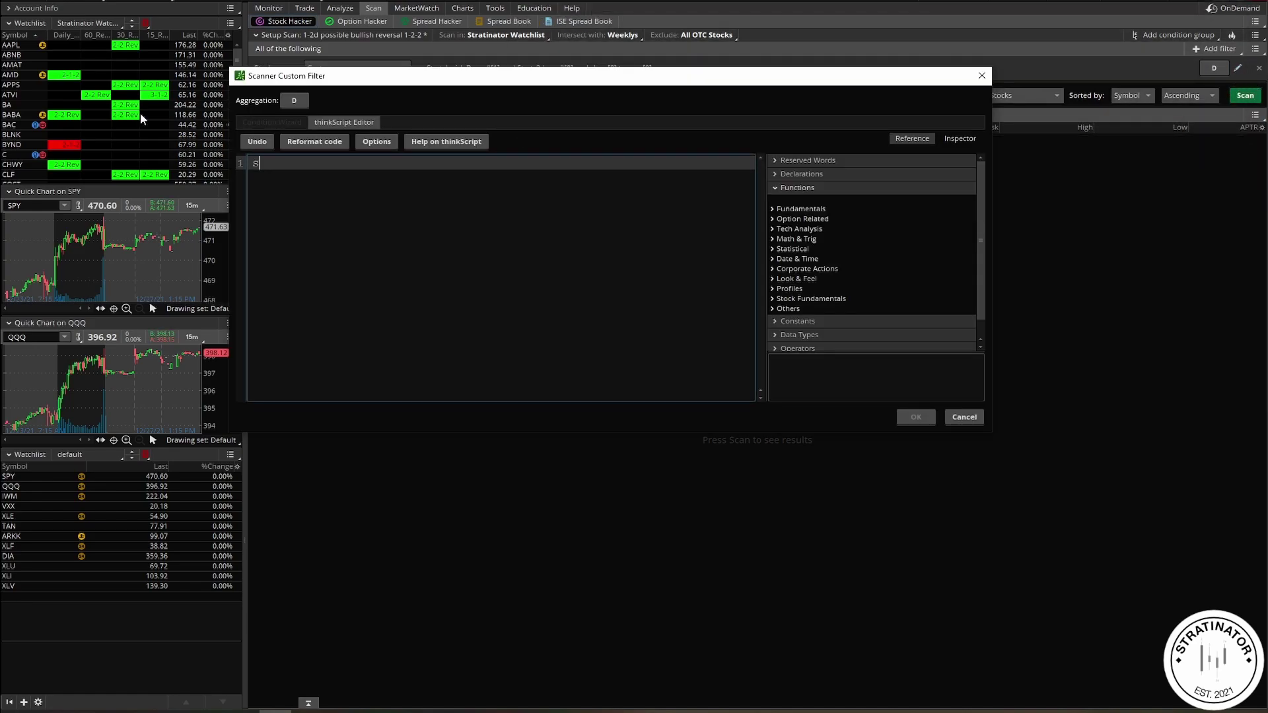
pyautogui.write('Strat_OutsideBar()[1]')
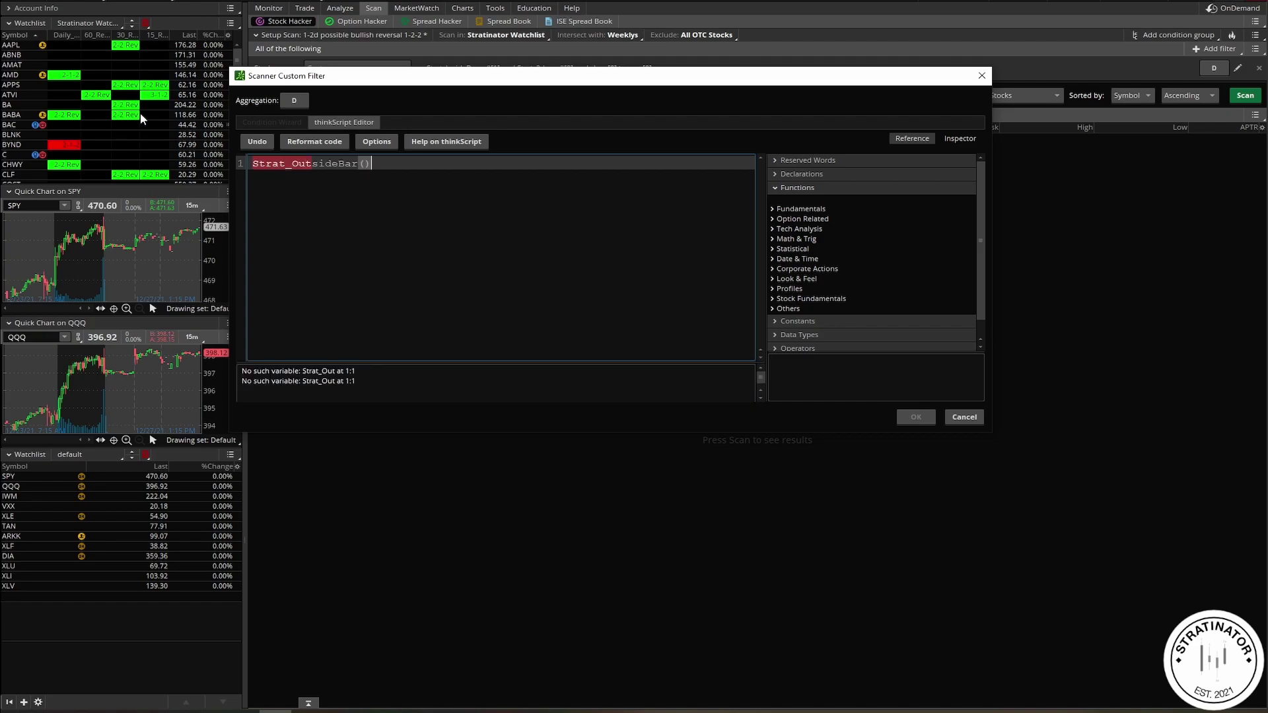
pyautogui.press('Return')
pyautogui.write('and')
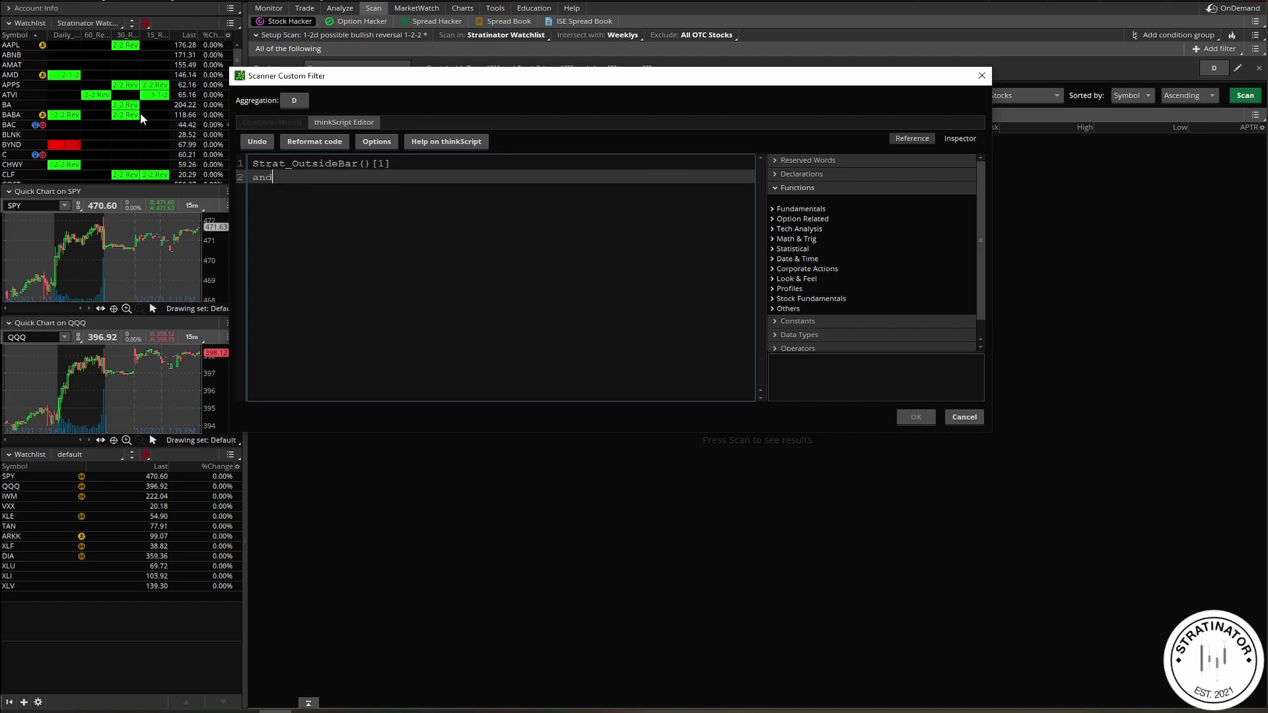
pyautogui.press('Return')
pyautogui.write('Strat_2Down()[0]')
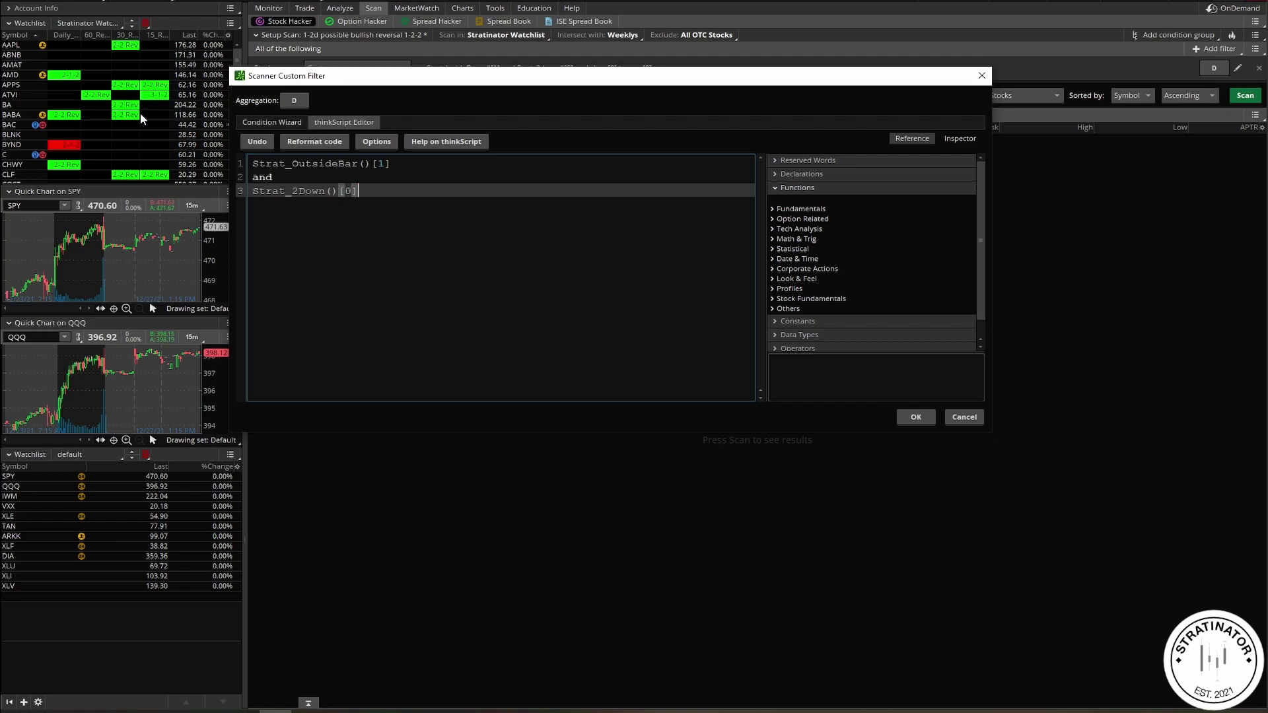
pyautogui.press('Return')
pyautogui.write('and')
pyautogui.press('Return')
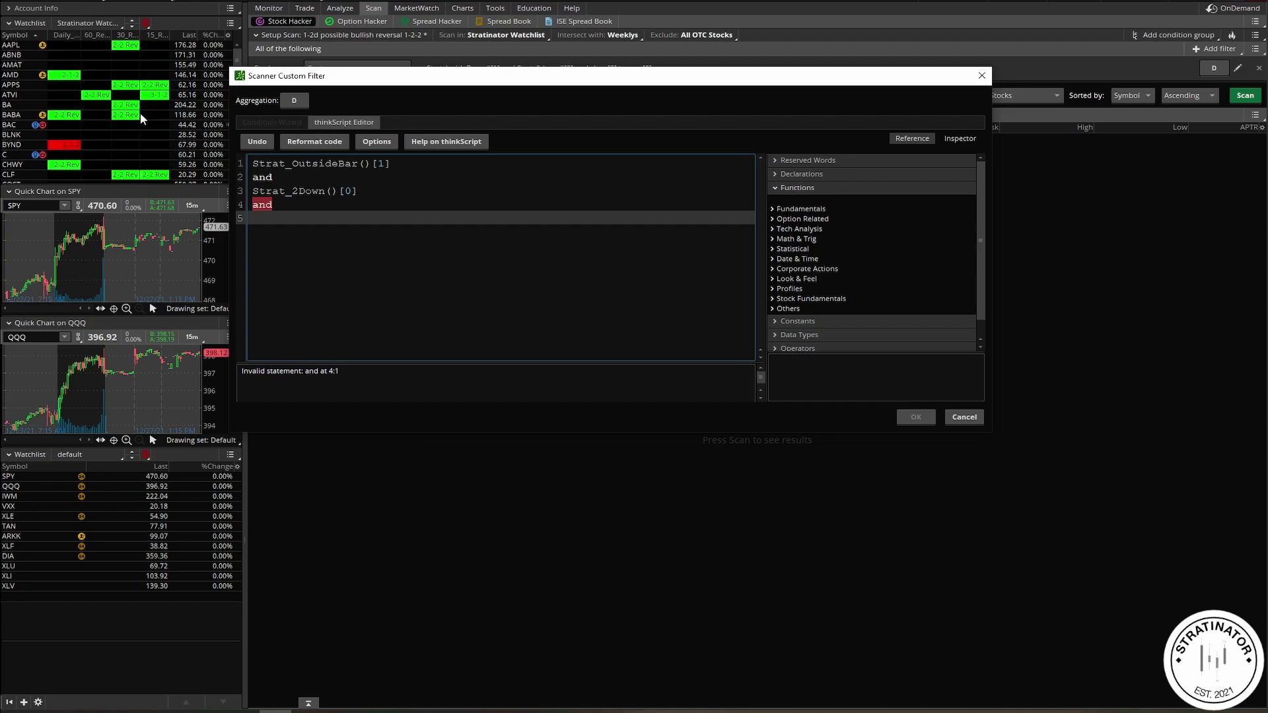
pyautogui.write('close > open')
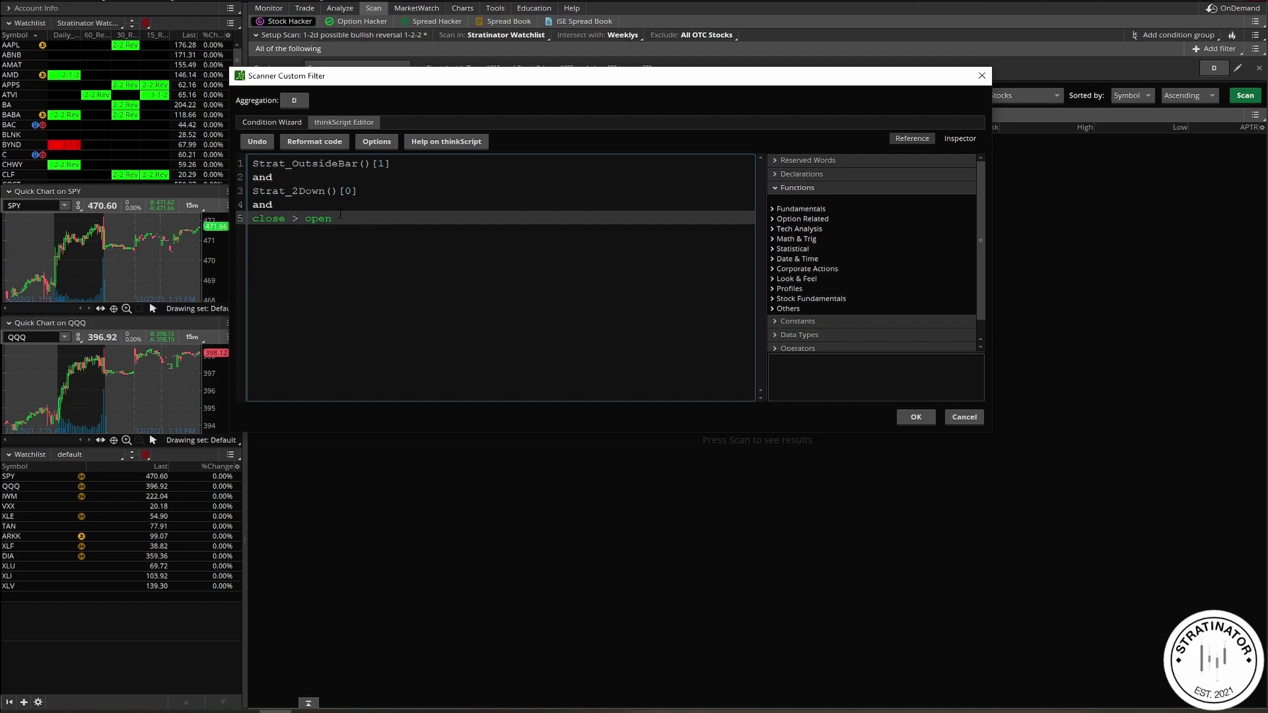
# Step: Apply the filter, run the scan, and mark TDOC's charts with price levels at $95.42 and $98.43
pyautogui.click(913, 416)
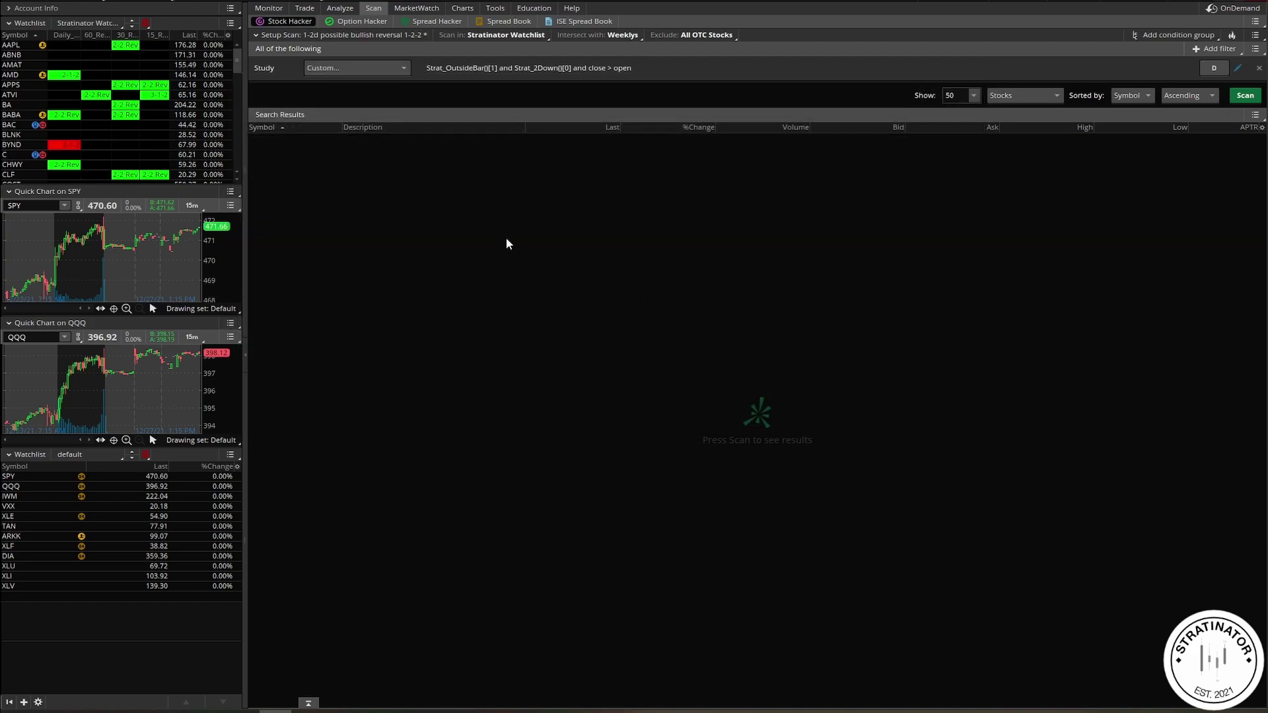
pyautogui.click(1238, 99)
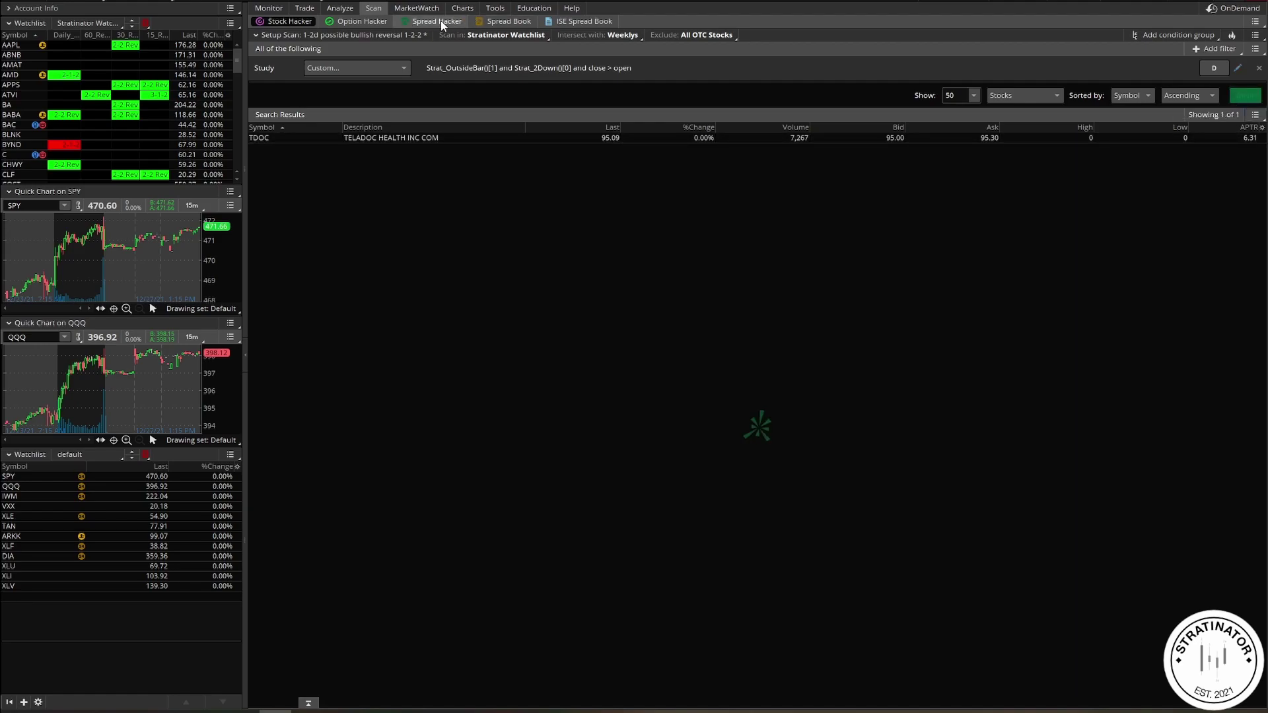
pyautogui.click(462, 8)
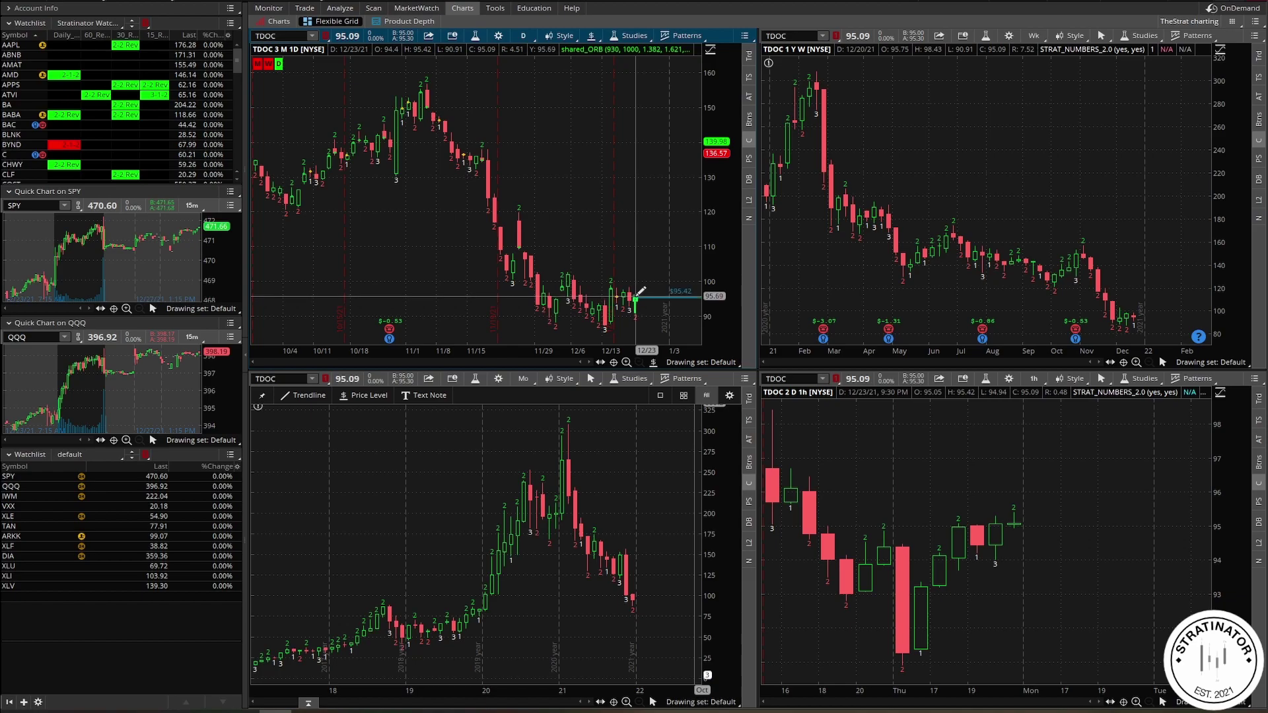
pyautogui.click(636, 297)
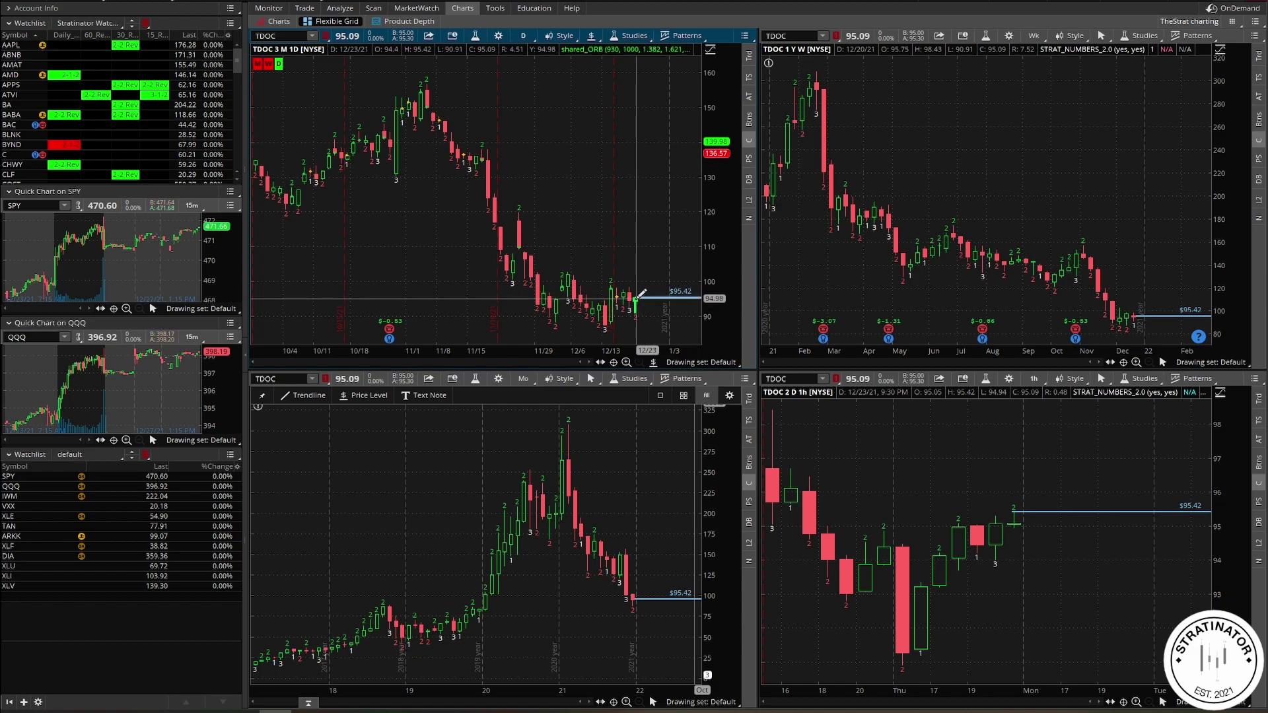
pyautogui.click(630, 287)
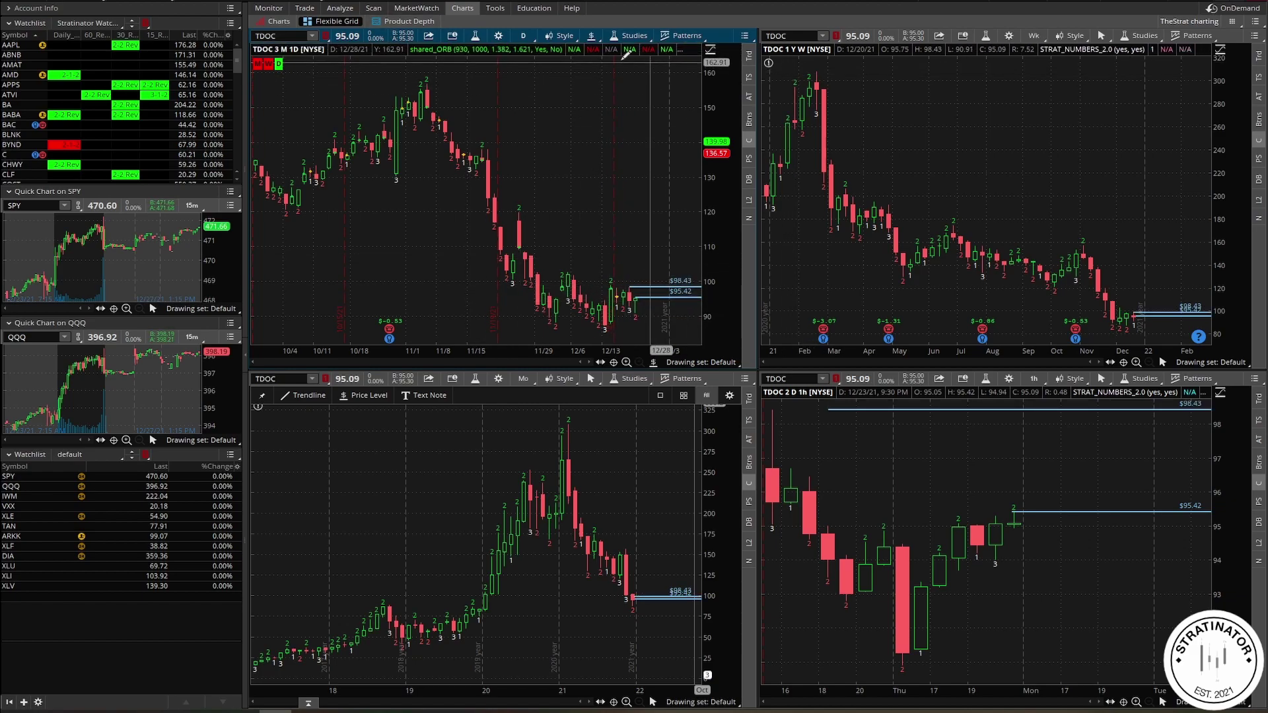
# Step: Save the scan query as '1-2d possible bullish reversal 1-2-2'
pyautogui.click(373, 8)
pyautogui.click(1254, 35)
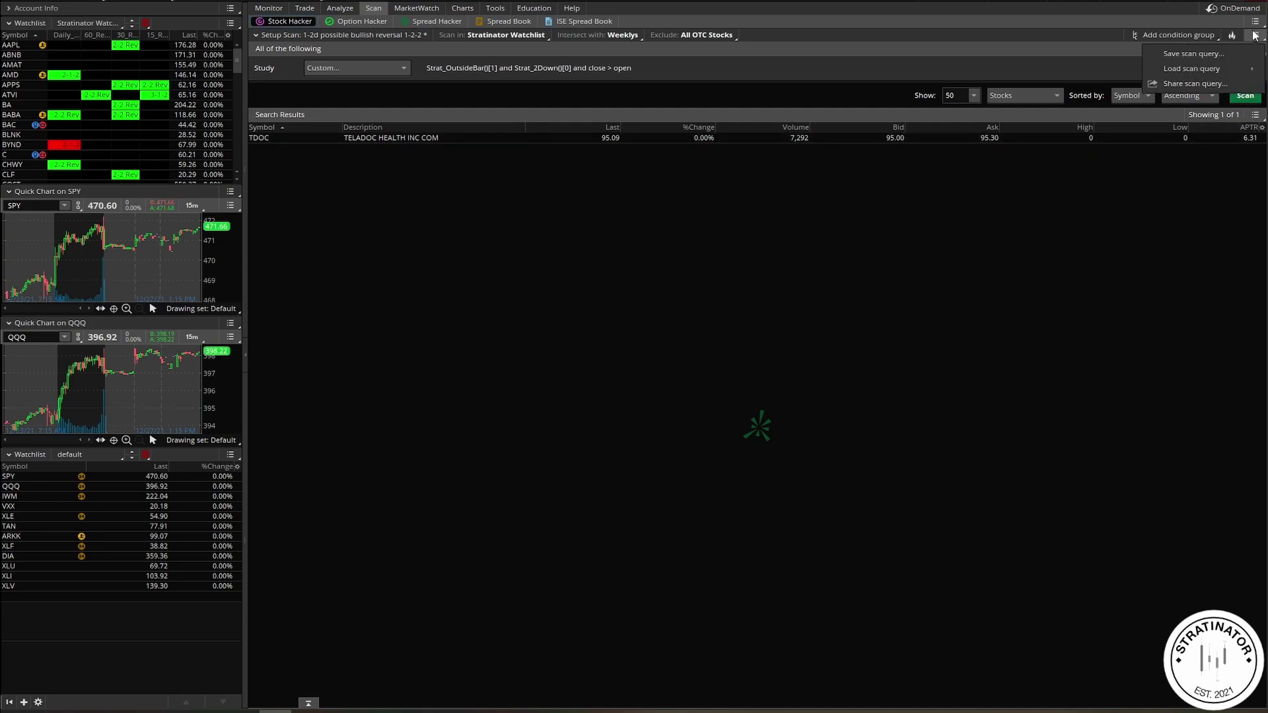
pyautogui.click(1208, 53)
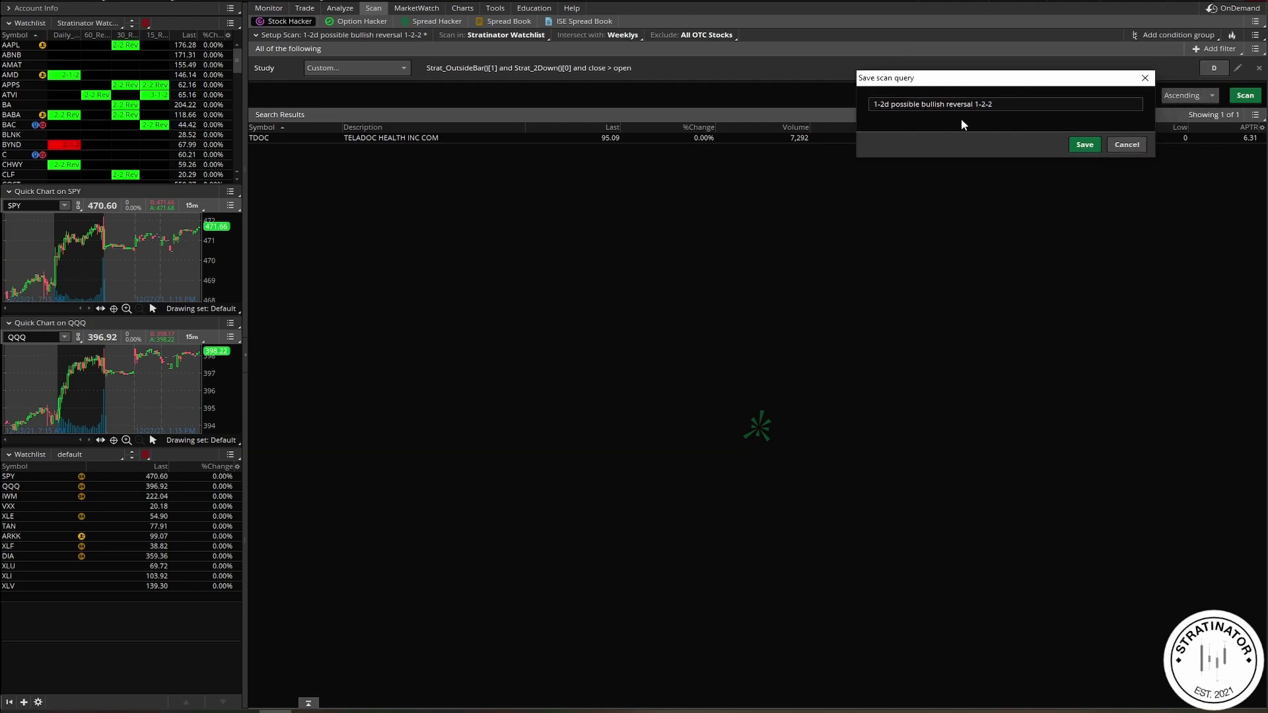
pyautogui.click(1084, 144)
# Step: Rerun the scan on Public > S&P 500, then return to the charts
pyautogui.click(503, 35)
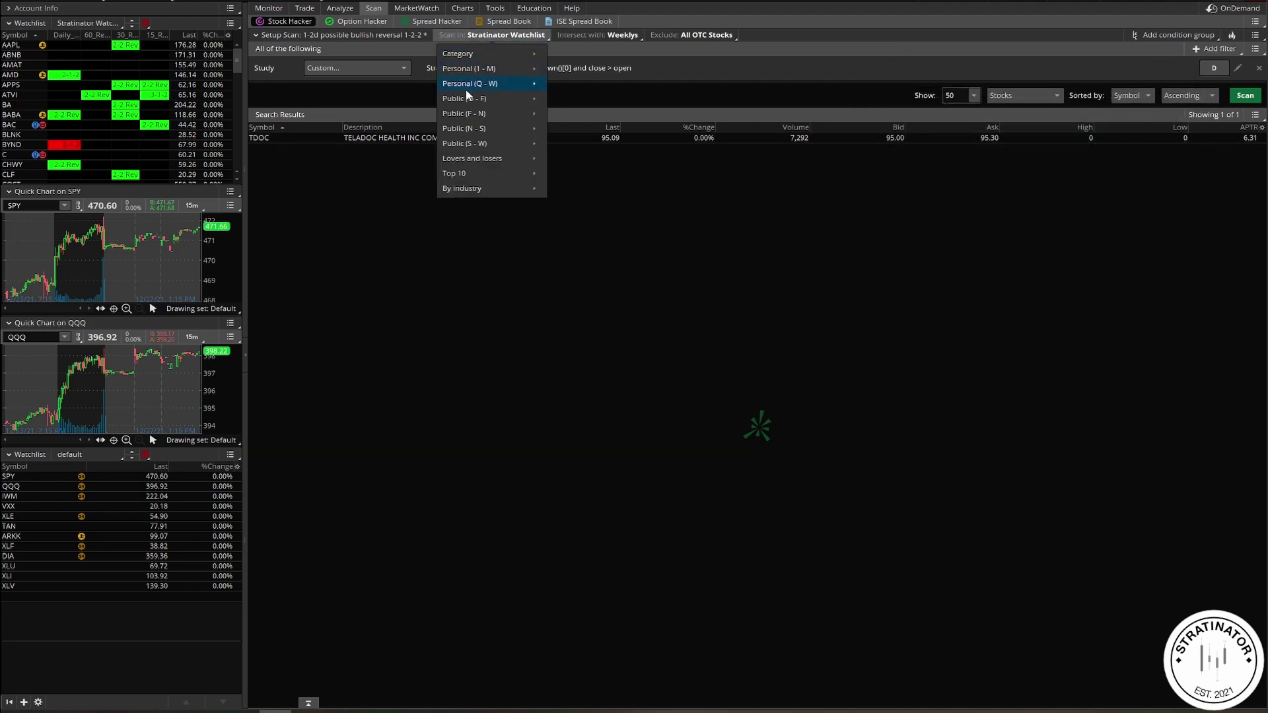
pyautogui.moveTo(510, 128)
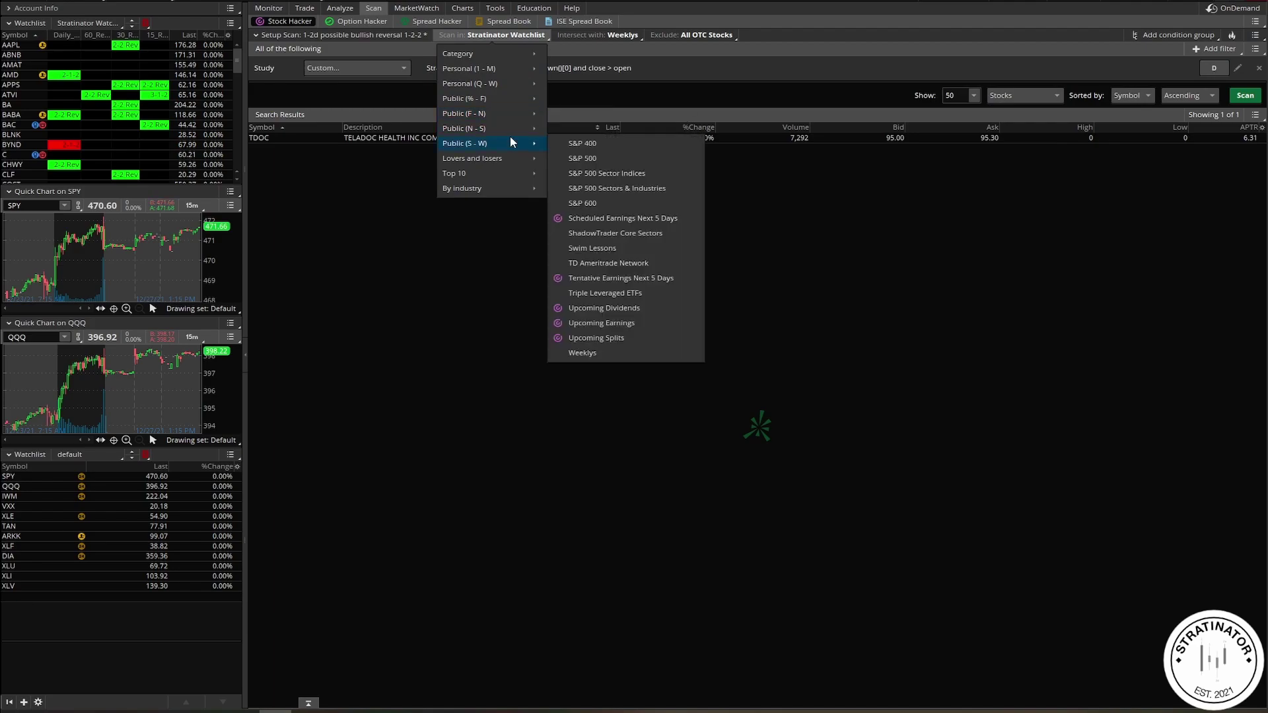
pyautogui.click(596, 151)
pyautogui.click(1233, 95)
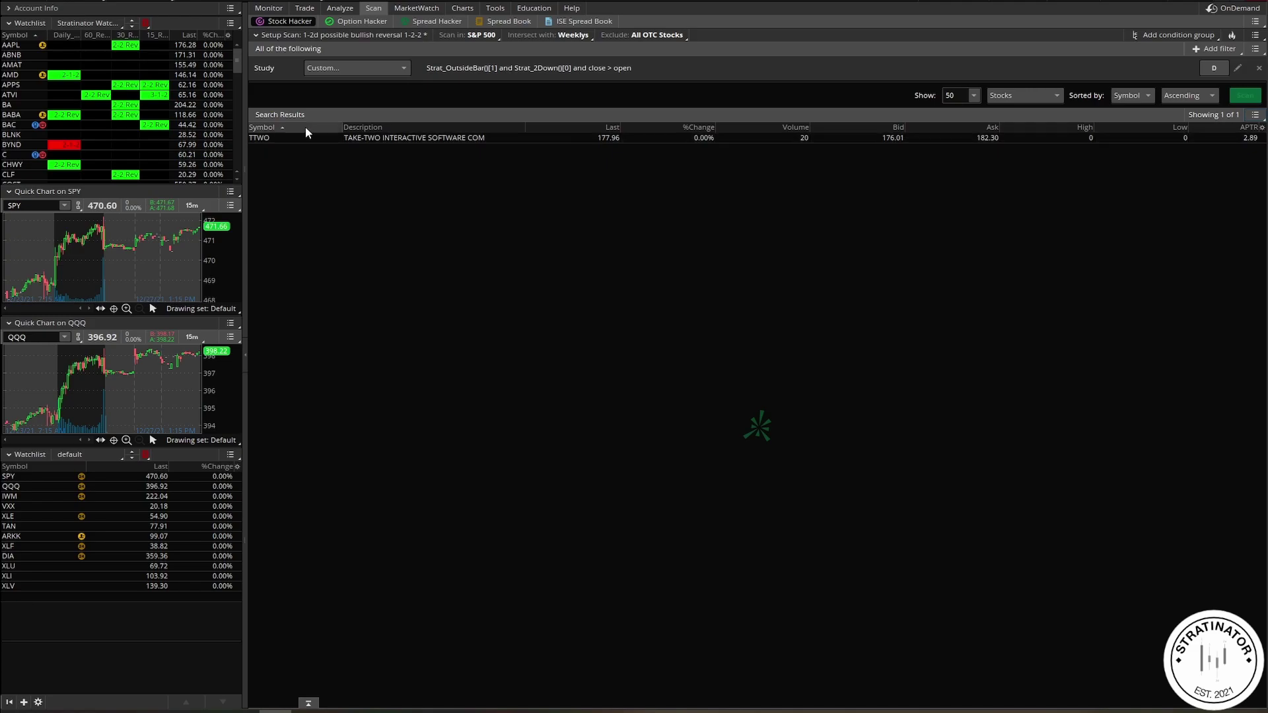
pyautogui.click(460, 9)
# Step: Load TTWO and add price levels at $178.51 and $180.37 on the 12/23 and 12/22 candles
pyautogui.click(278, 36)
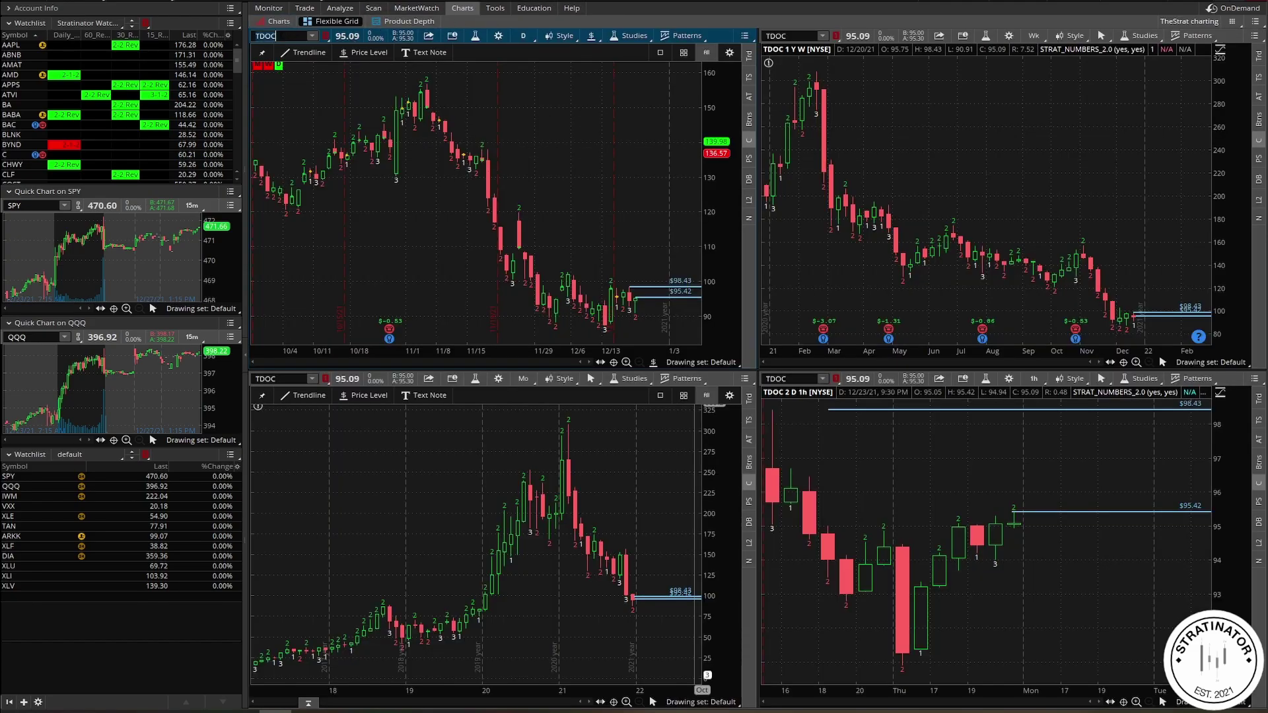
pyautogui.write('TTWO')
pyautogui.press('Return')
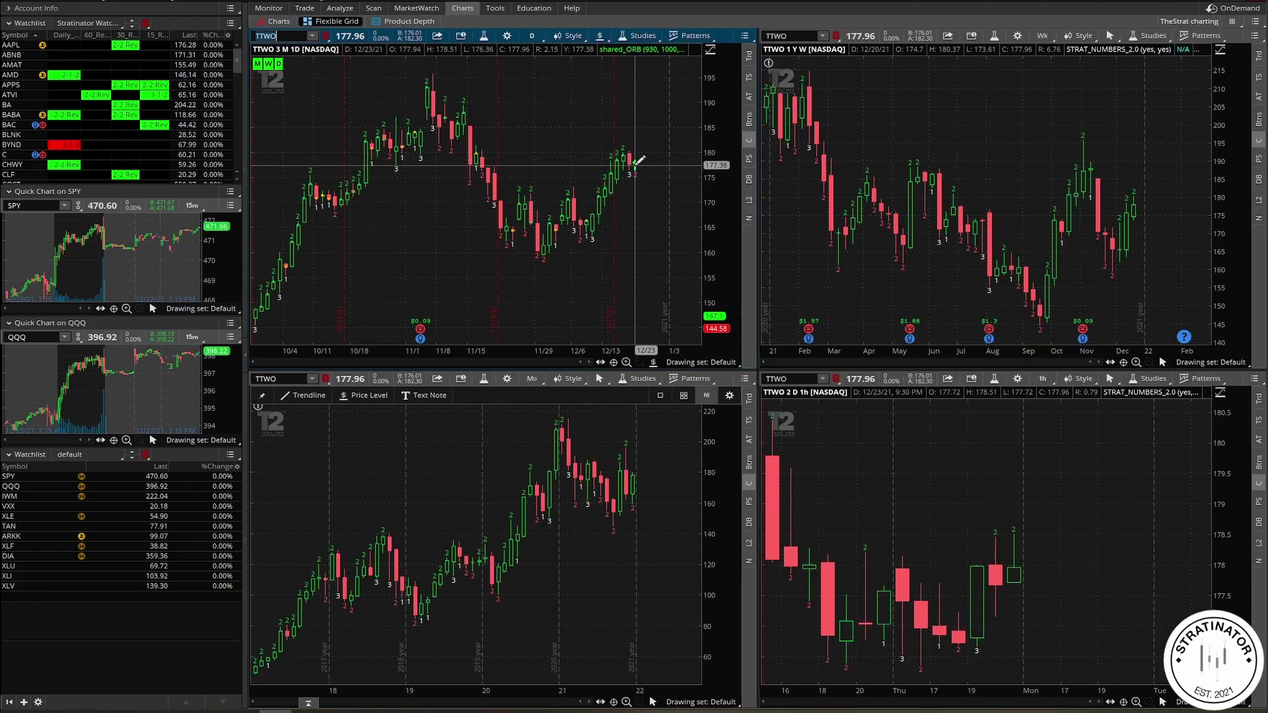
pyautogui.click(635, 160)
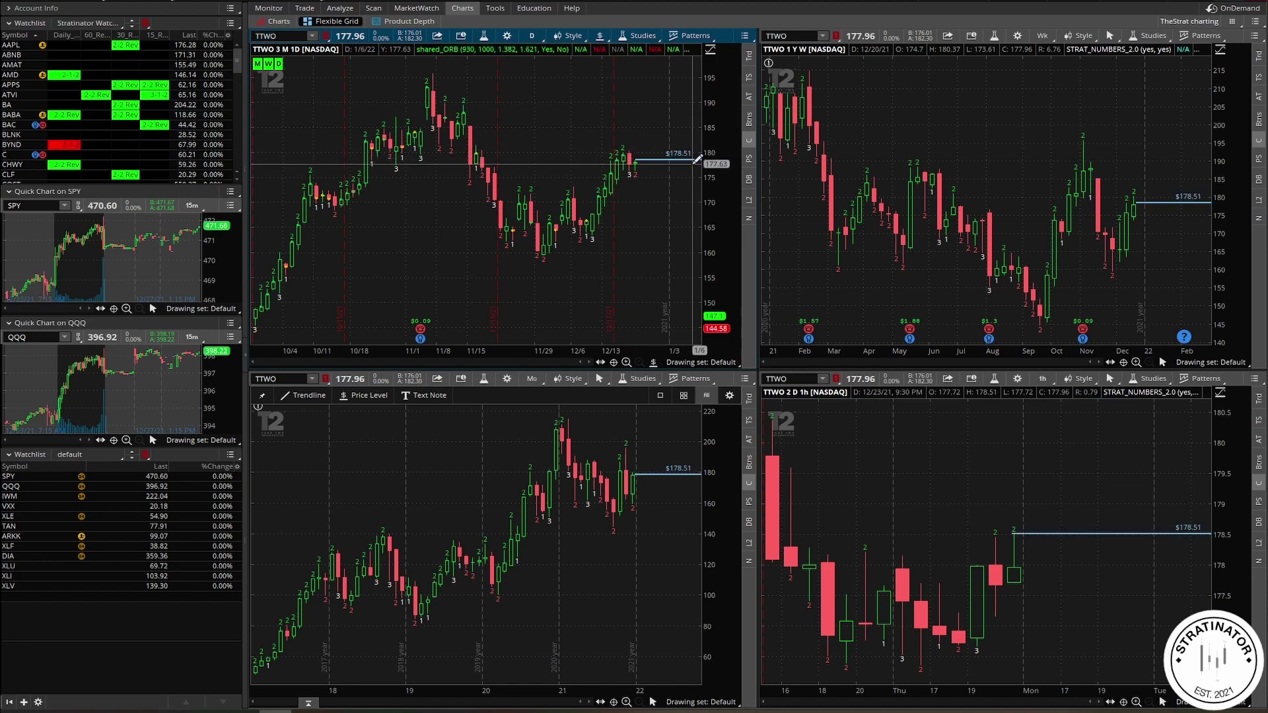
pyautogui.click(630, 150)
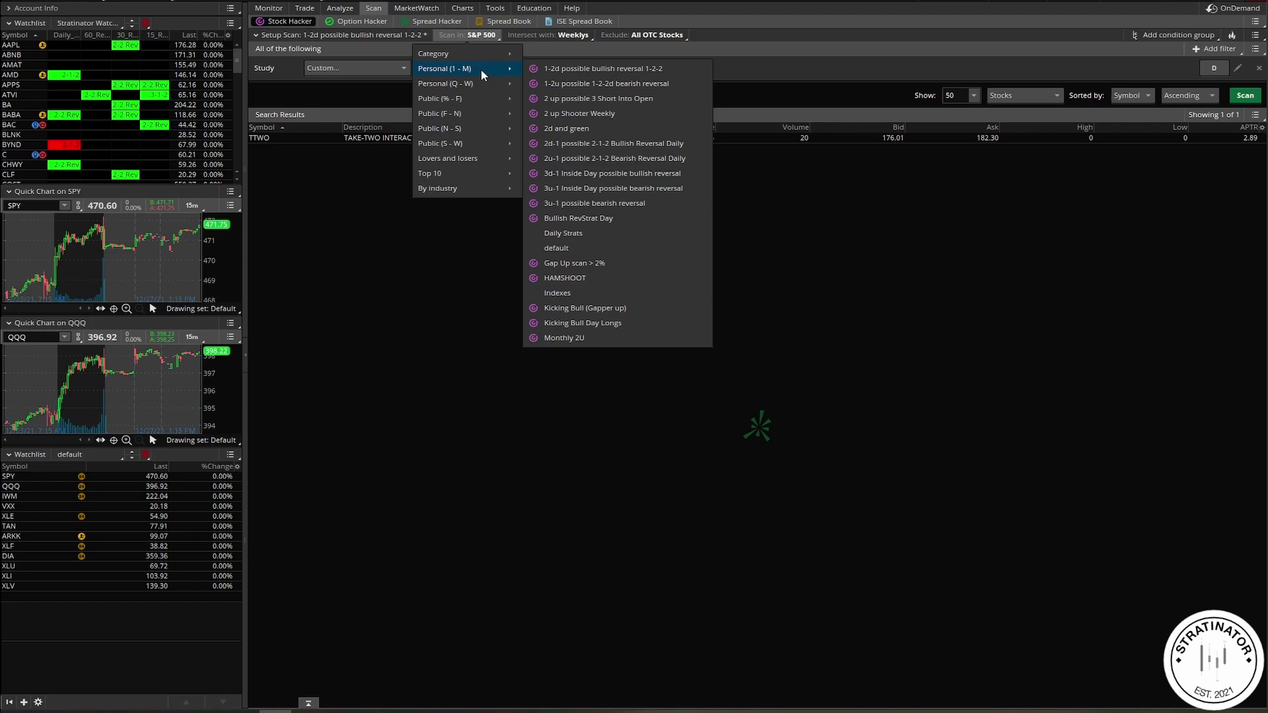
# Step: Dismiss the saved scans menu in thinkorswim
pyautogui.click(473, 297)
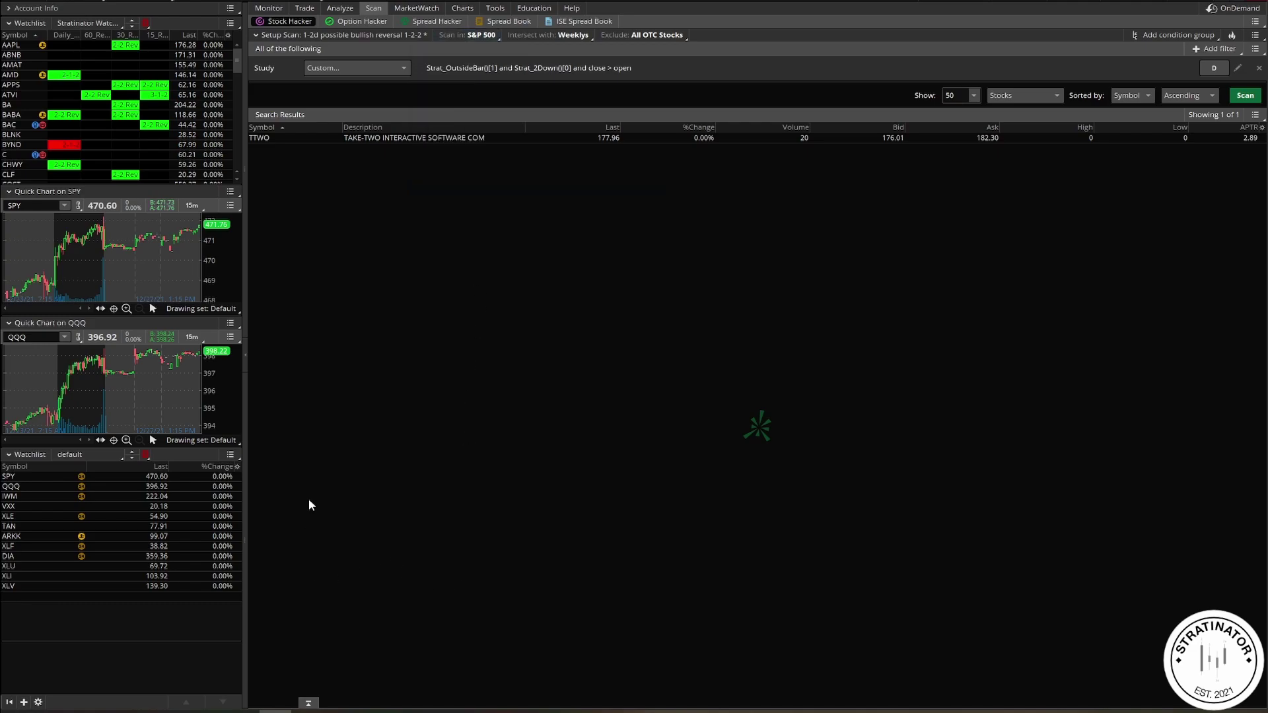